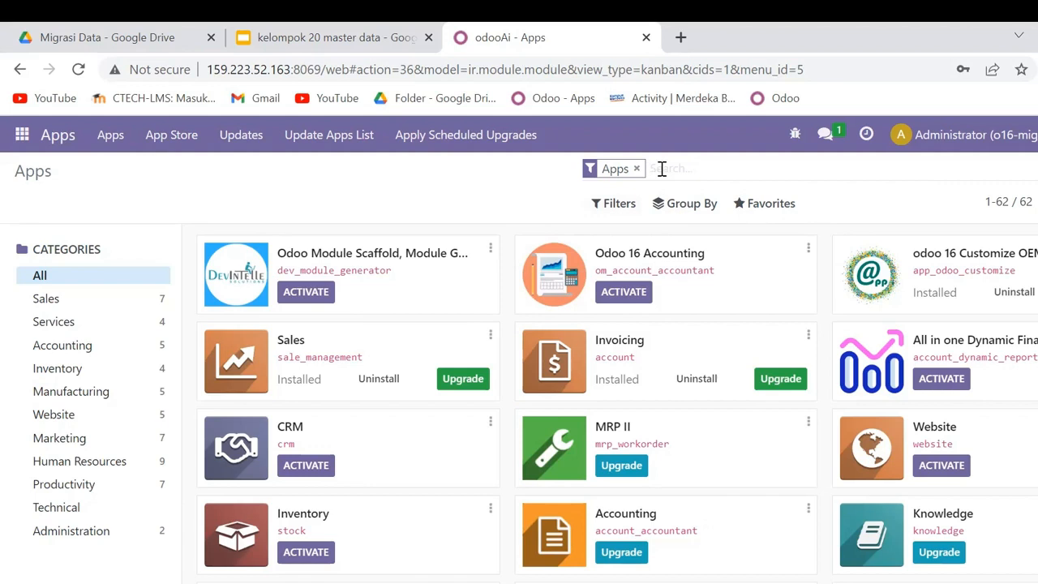
# - Search the Apps catalogue for "accounting" and activate the Odoo 16 Accounting module
pyautogui.write('accou')
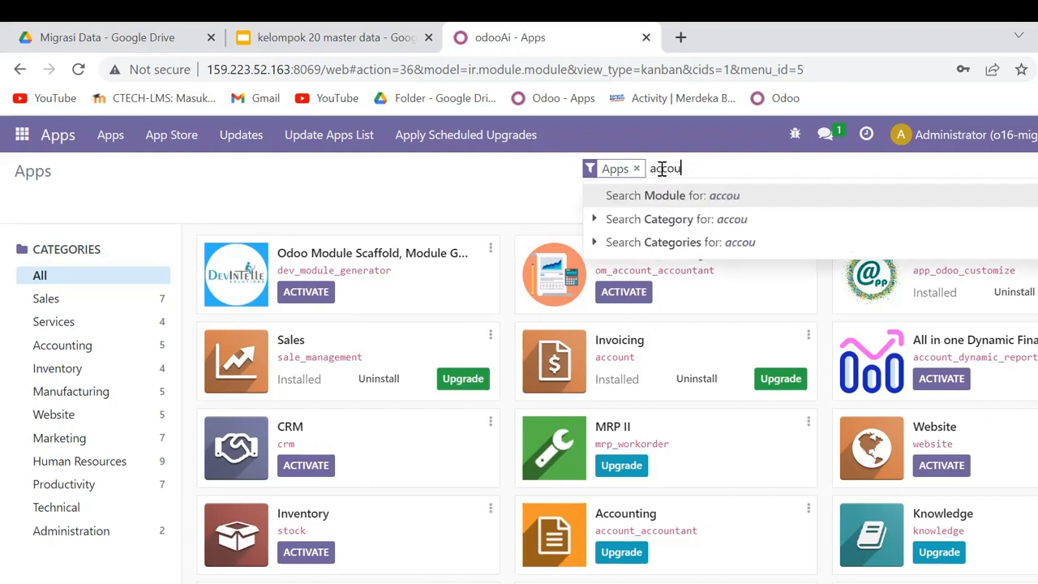
pyautogui.write('nting')
pyautogui.press('Return')
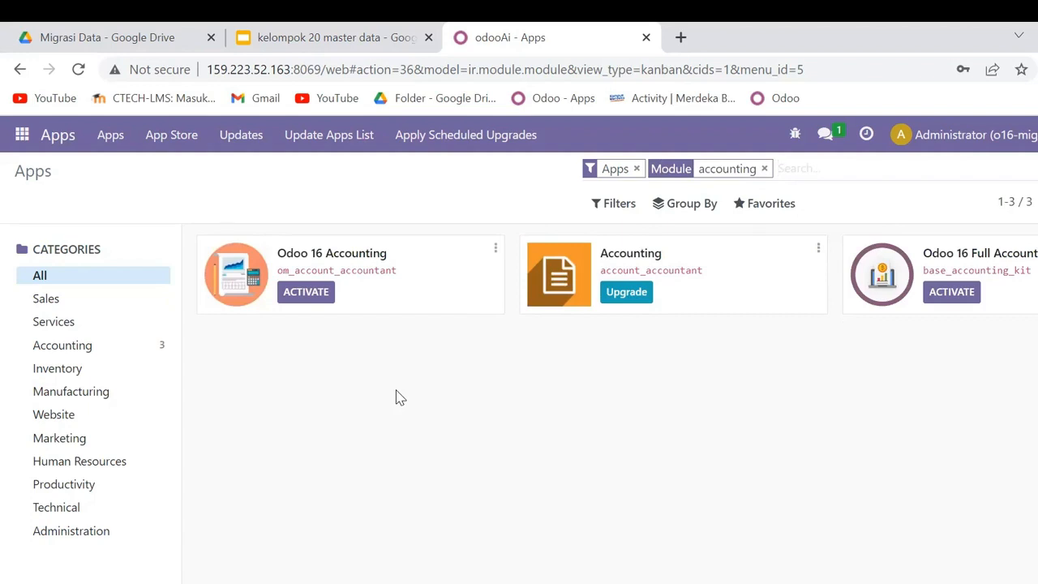
pyautogui.click(312, 300)
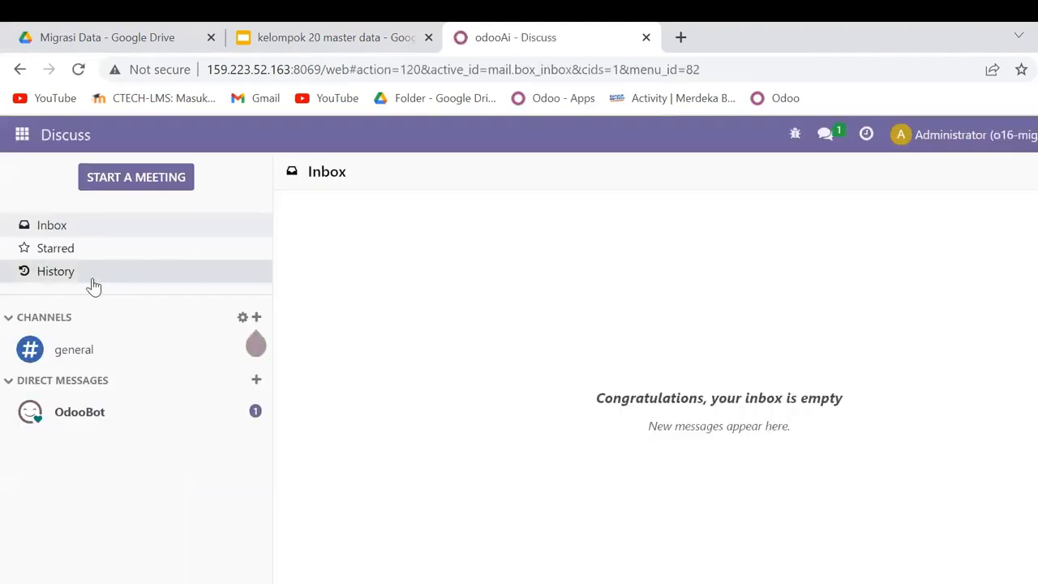
# - Check the Odoo 16 Accounting module's status in the Apps catalogue and view the Sales app's quotations
pyautogui.click(21, 134)
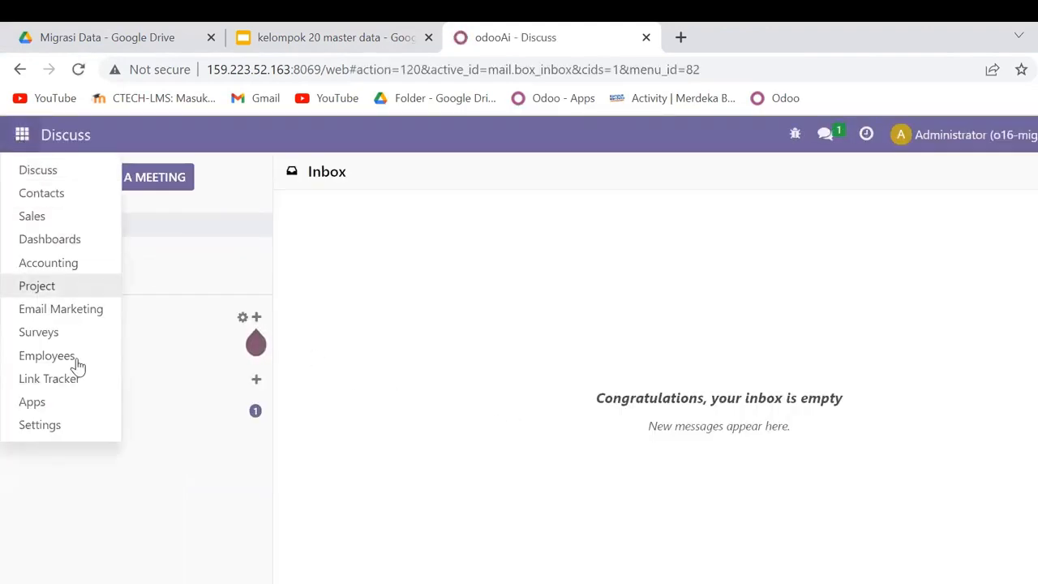
pyautogui.click(61, 403)
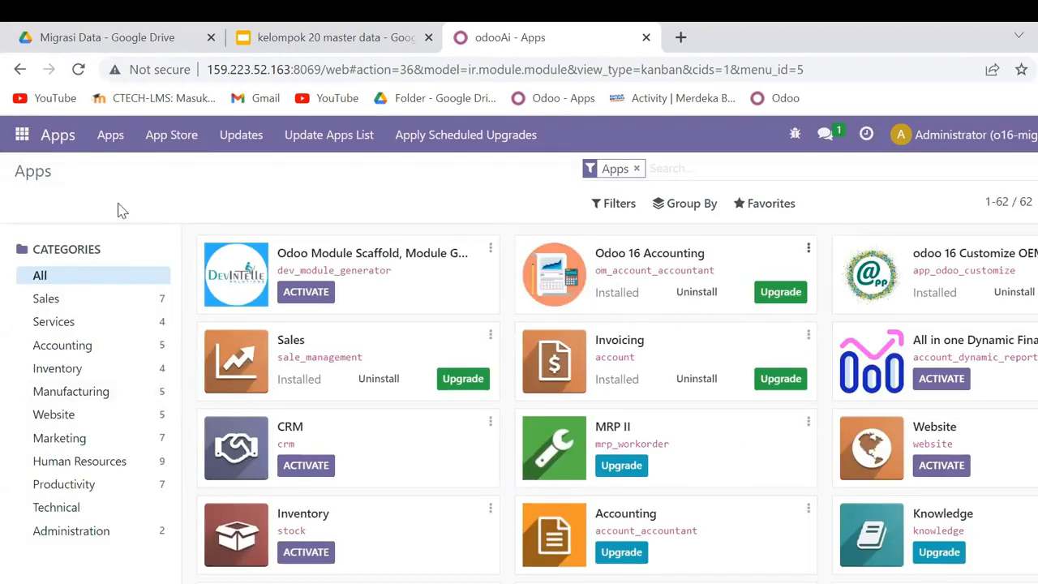
pyautogui.click(15, 138)
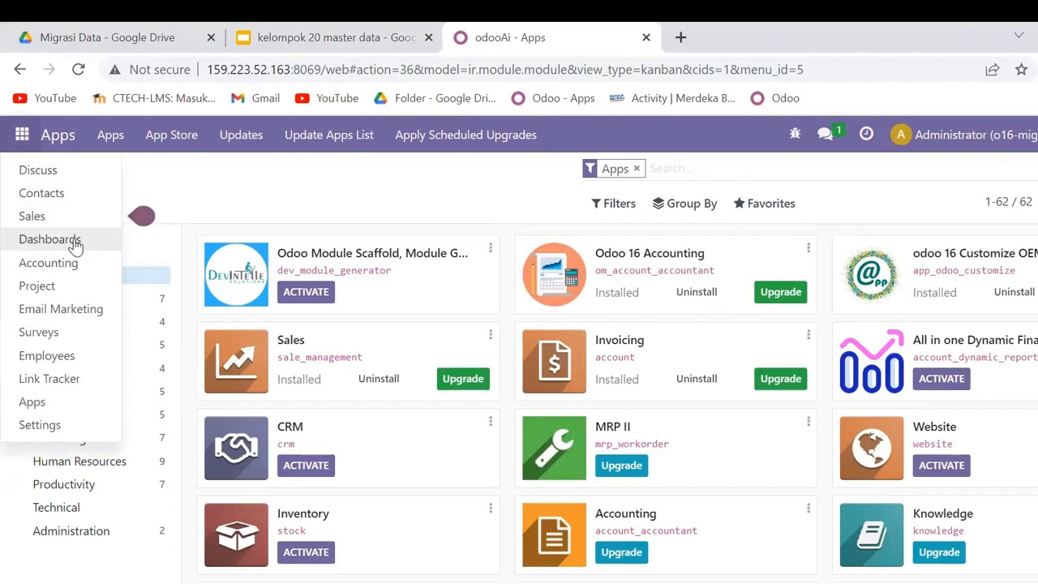
pyautogui.click(664, 169)
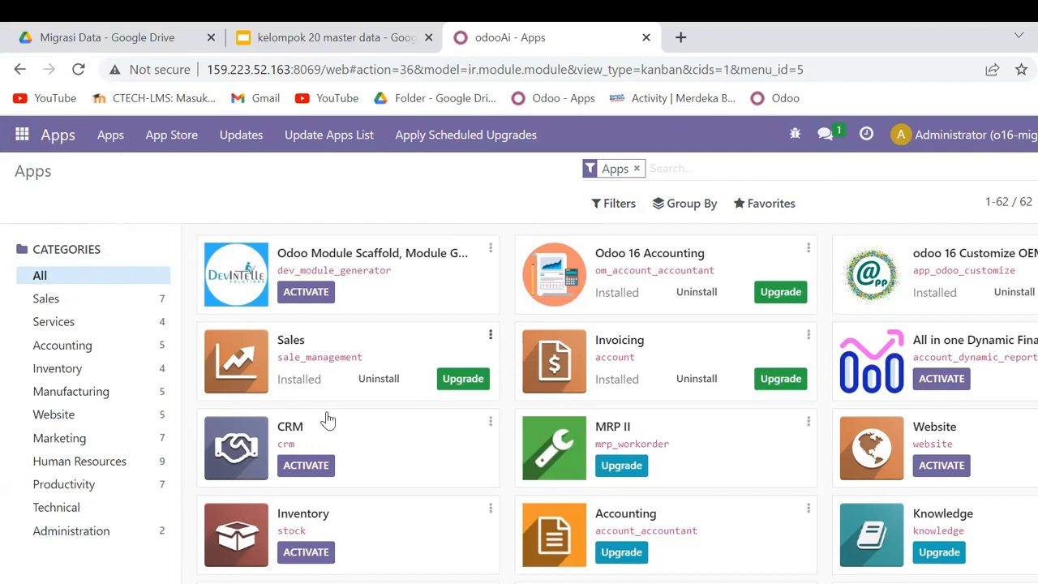
pyautogui.click(21, 141)
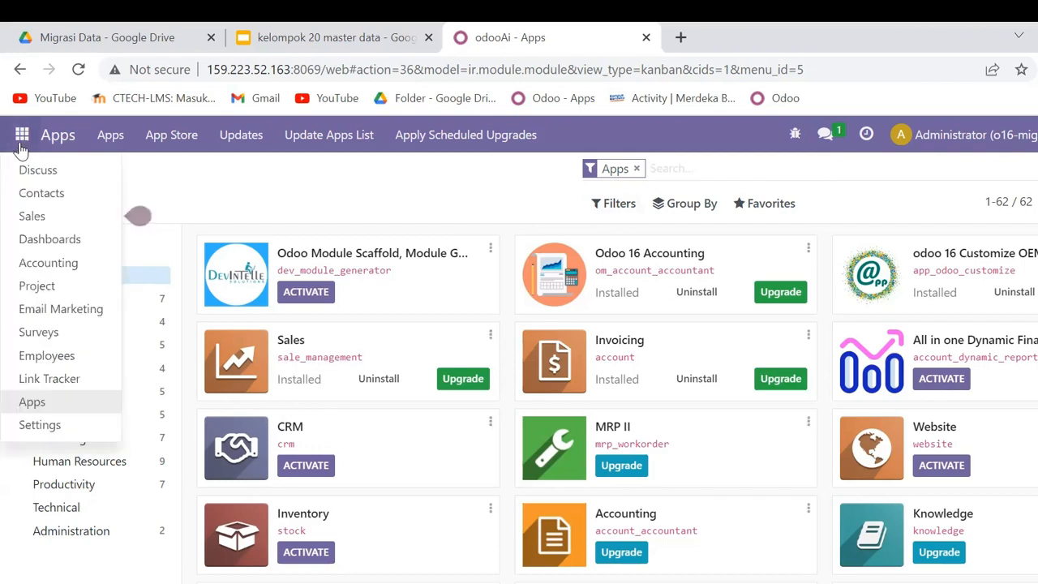
pyautogui.click(62, 217)
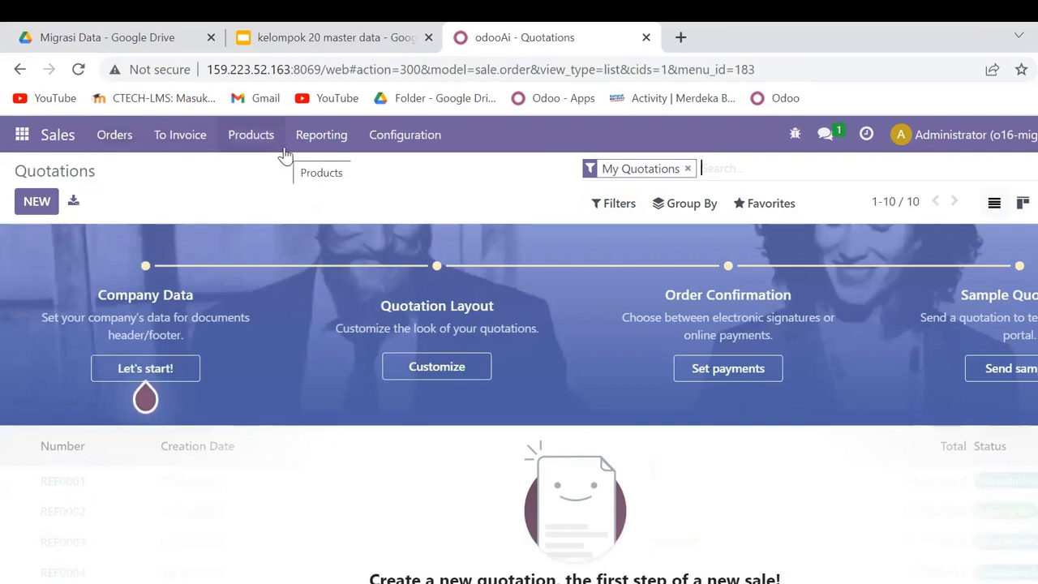
# - Search the Apps catalogue for "inventory" and activate the Inventory module
pyautogui.click(16, 138)
pyautogui.click(51, 400)
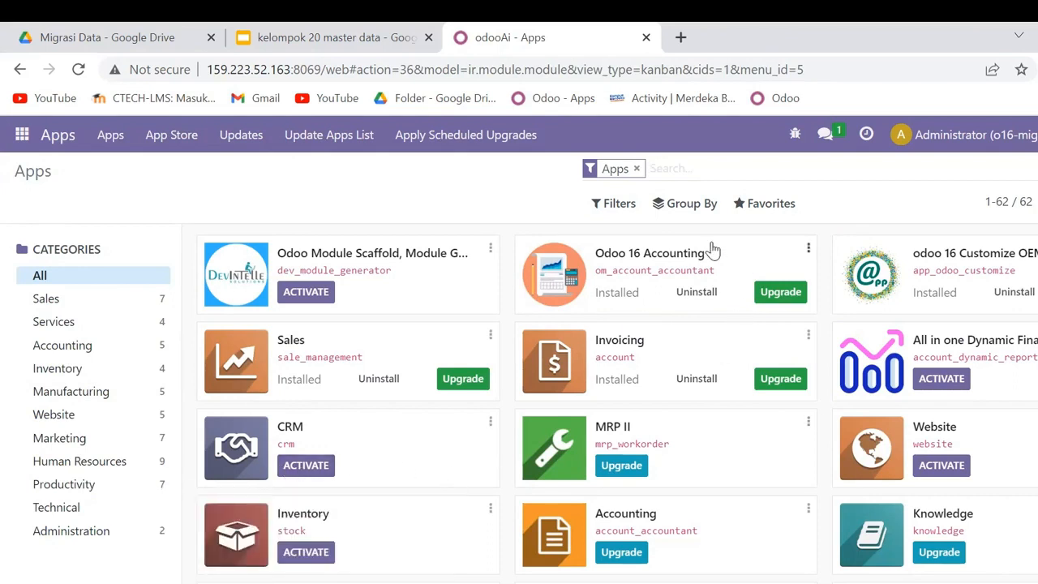
pyautogui.write('in')
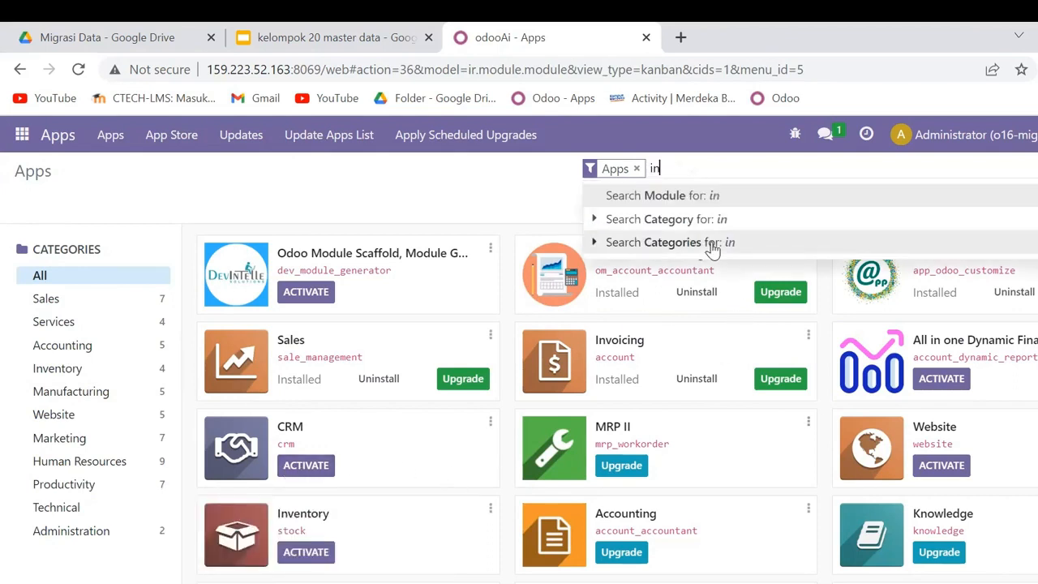
pyautogui.write('ventory')
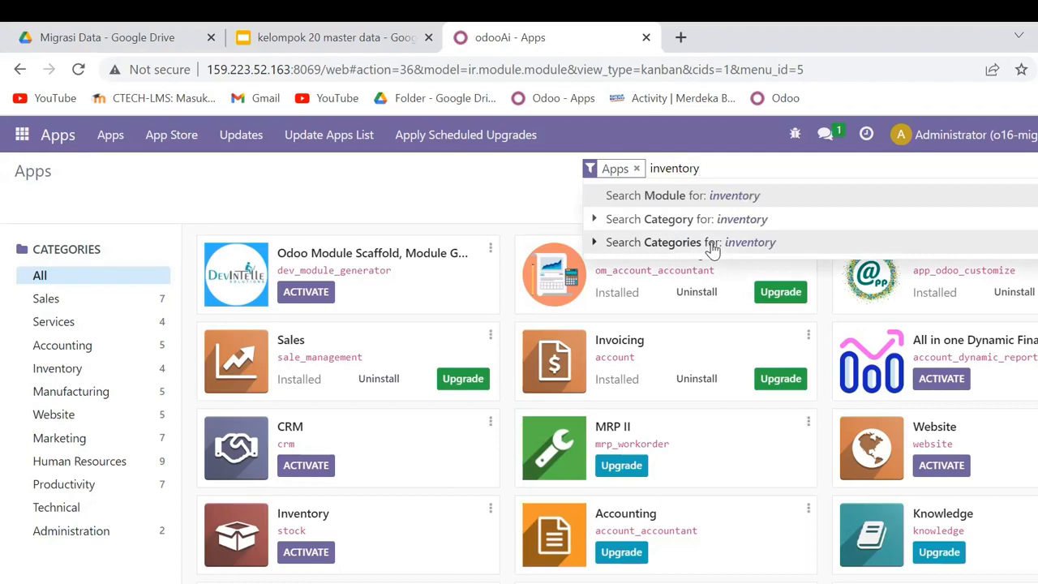
pyautogui.press('Return')
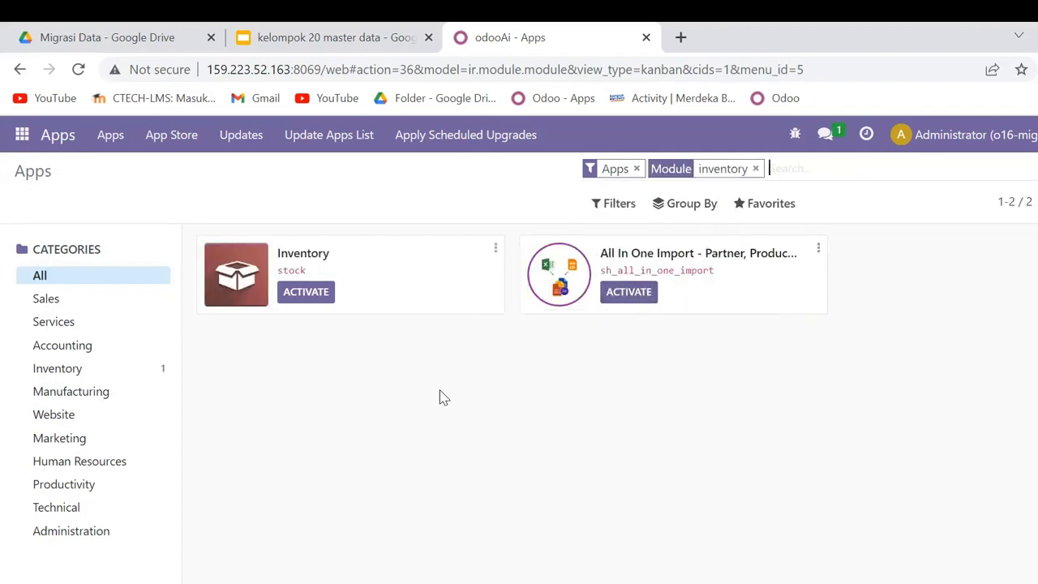
pyautogui.click(325, 297)
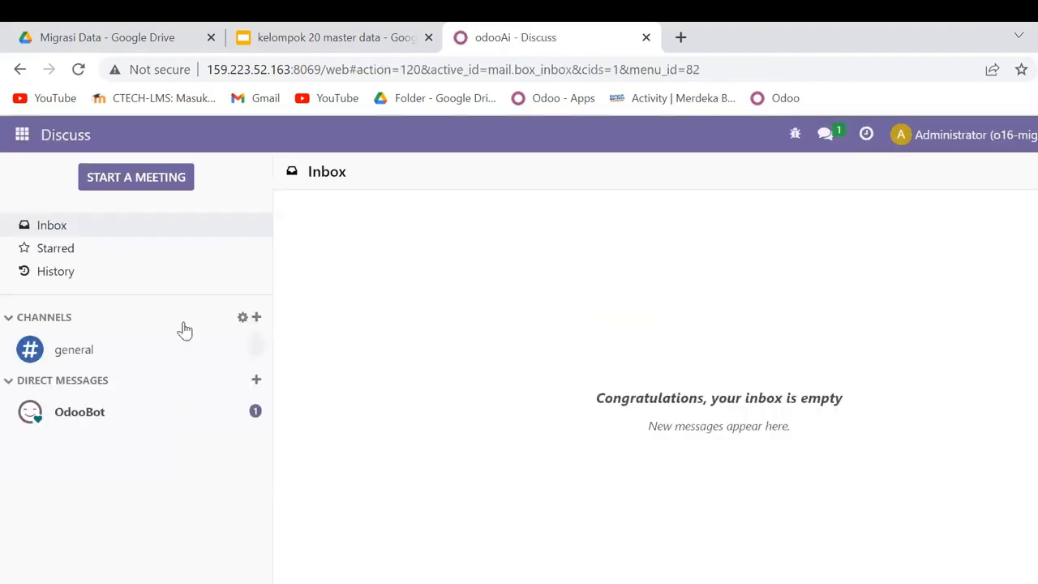
# - Look up "inventory" in the Apps catalogue to check the module's status, and open the Inventory app's overview
pyautogui.click(21, 133)
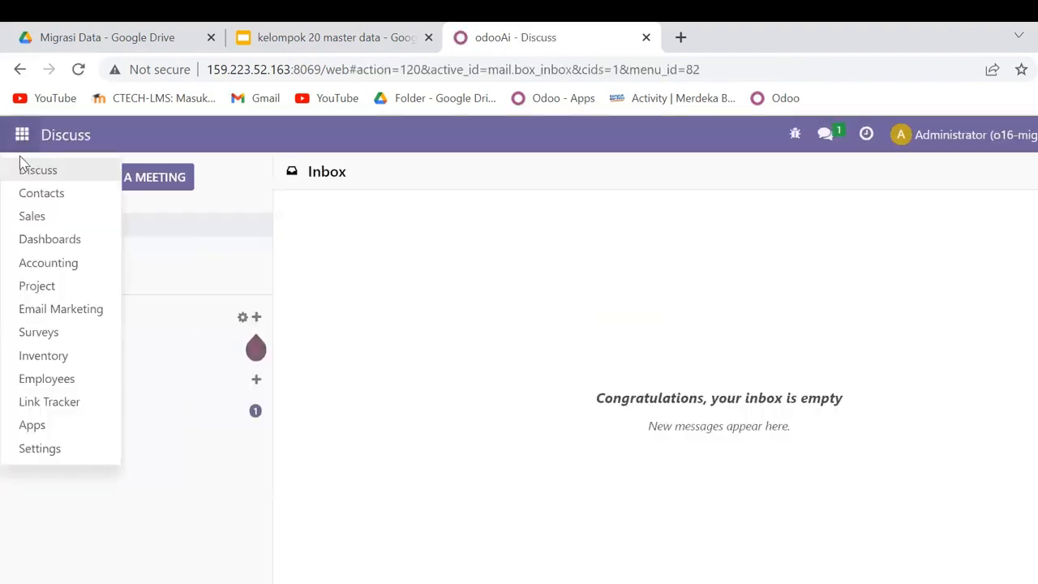
pyautogui.click(33, 427)
pyautogui.write('in')
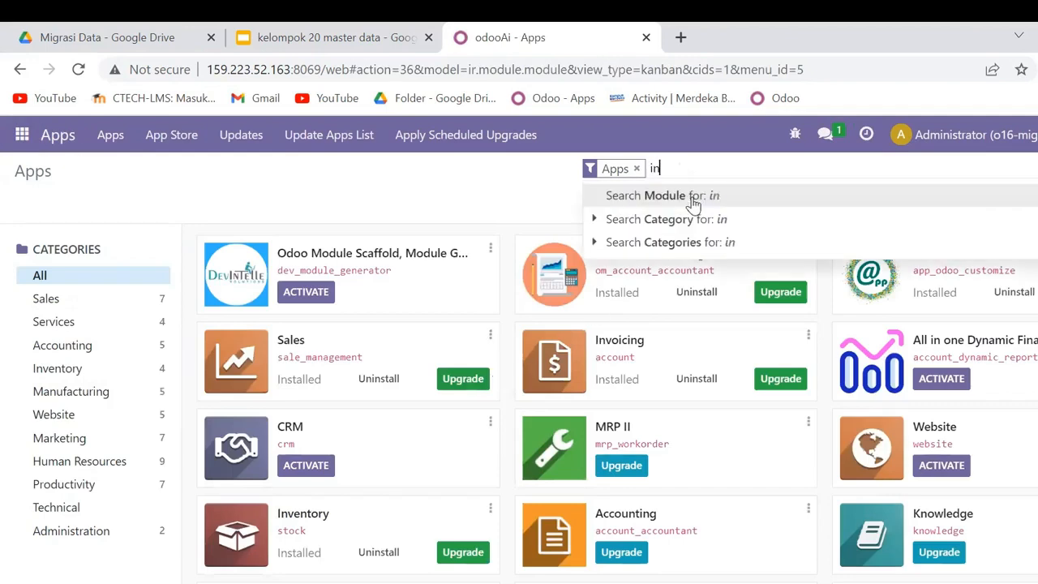
pyautogui.write('ventory')
pyautogui.click(693, 201)
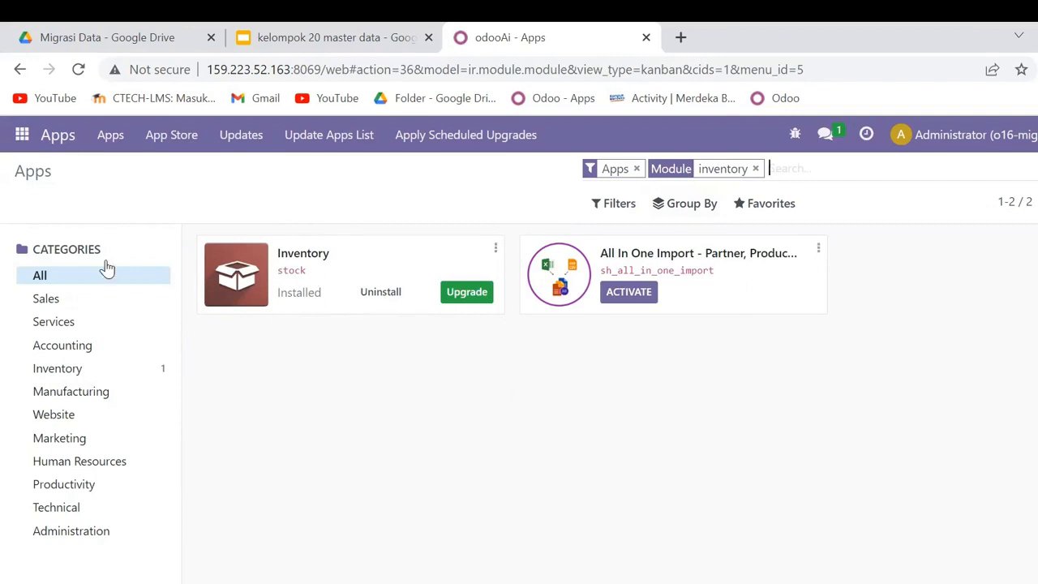
pyautogui.click(17, 138)
pyautogui.click(65, 357)
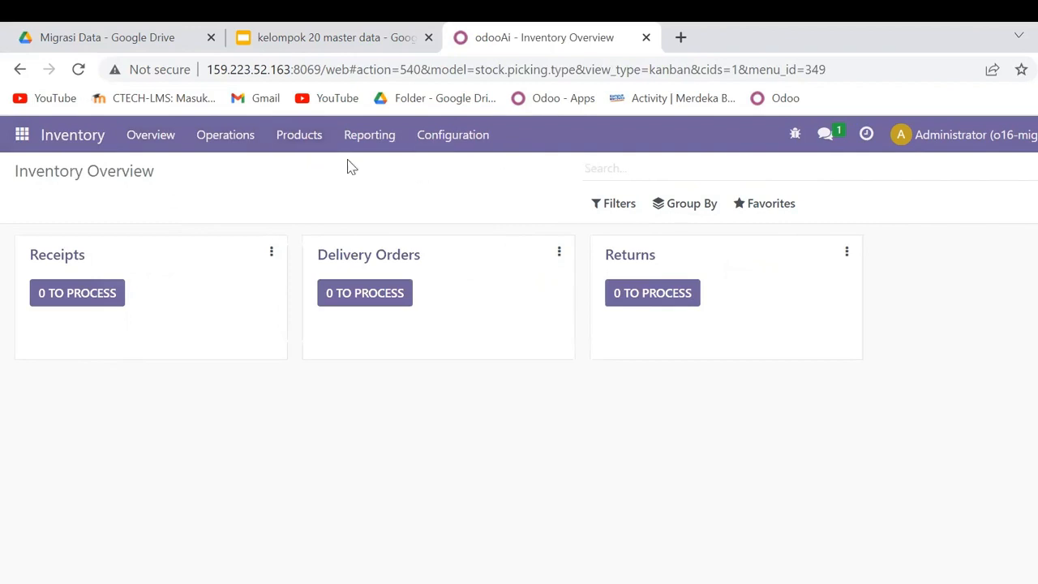
# - Search the Apps catalogue for "pos" and activate the Point of Sale module
pyautogui.click(20, 147)
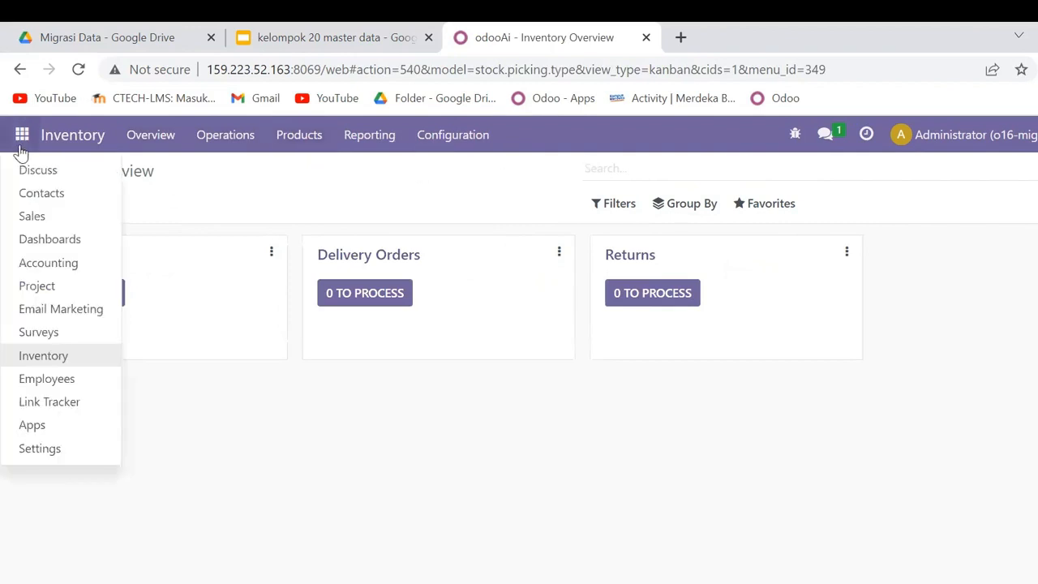
pyautogui.click(34, 426)
pyautogui.write('pos')
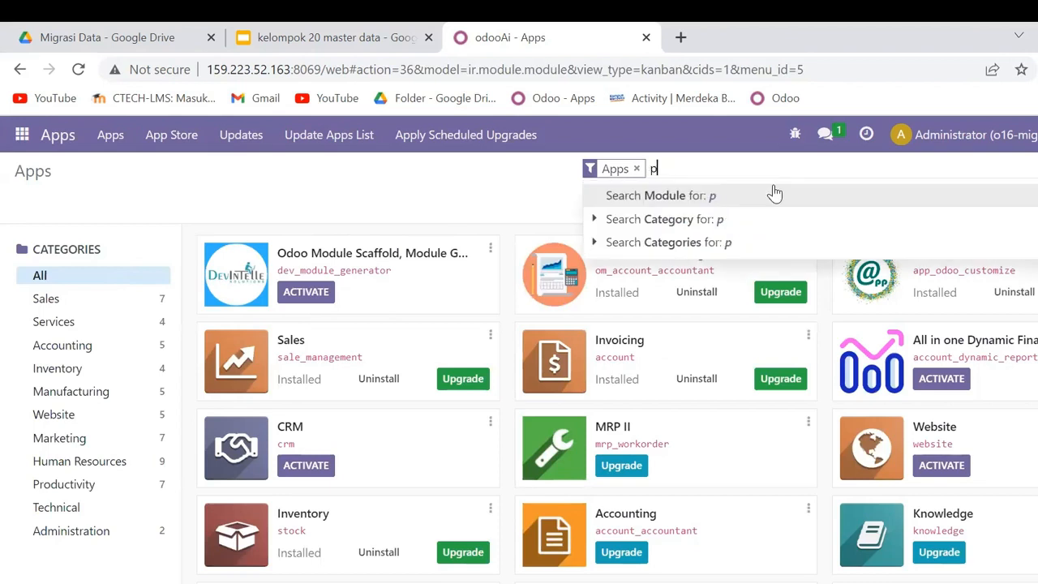
pyautogui.press('Return')
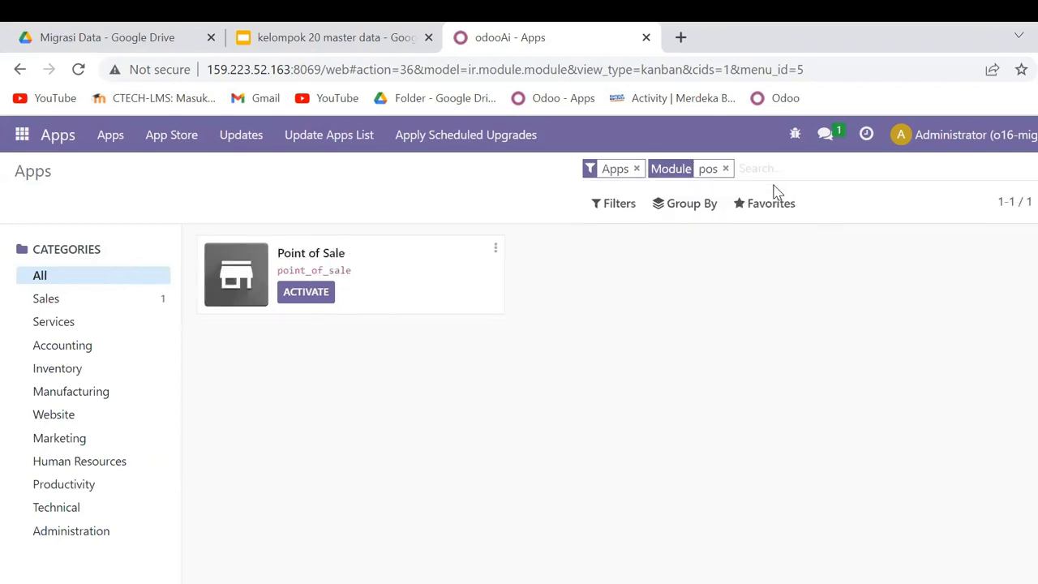
pyautogui.click(318, 292)
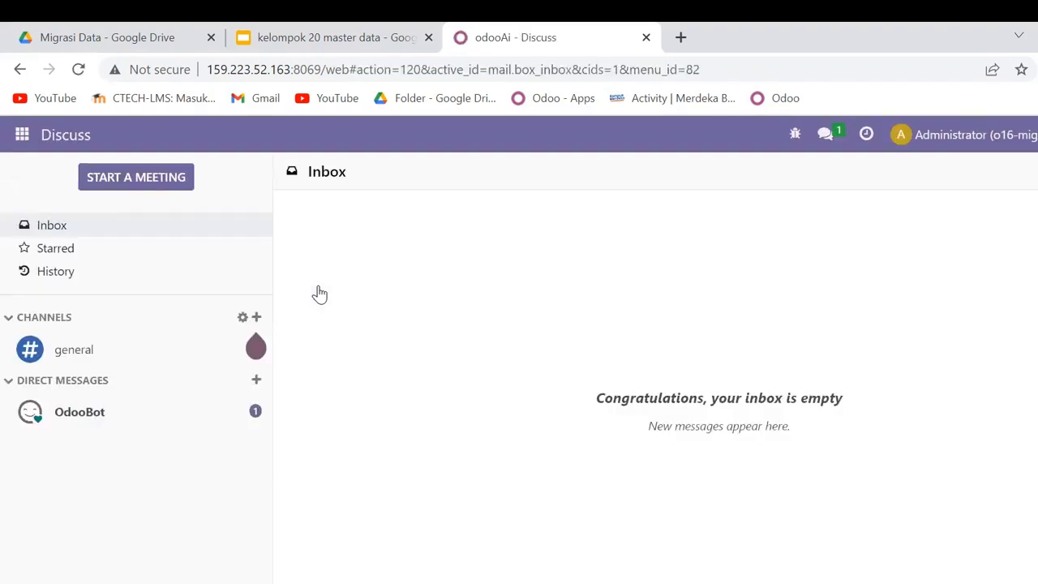
# - Look up "pos" in the Apps catalogue to check the module's status, and open the Point of Sale app
pyautogui.click(22, 135)
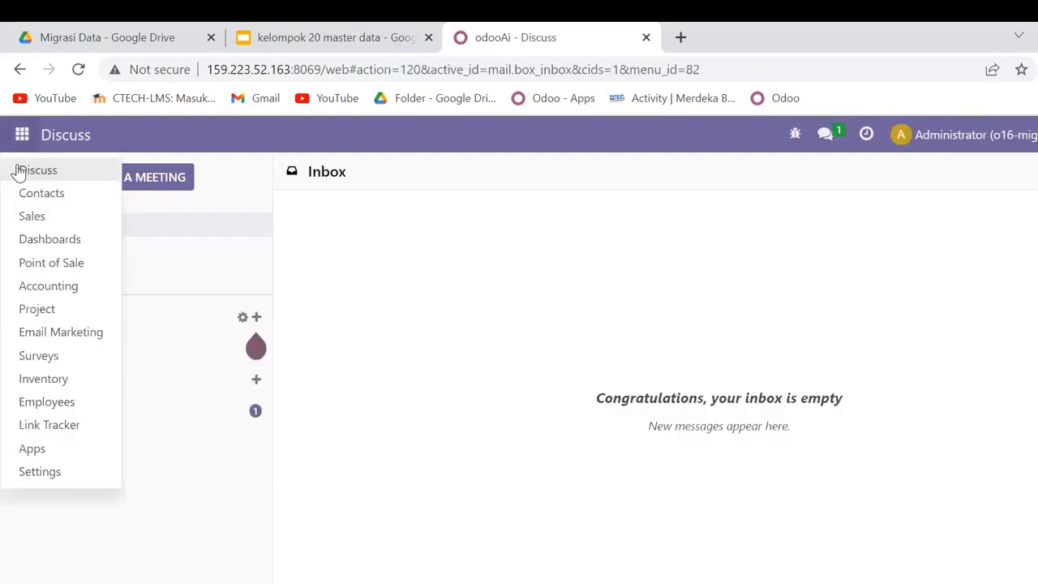
pyautogui.click(46, 451)
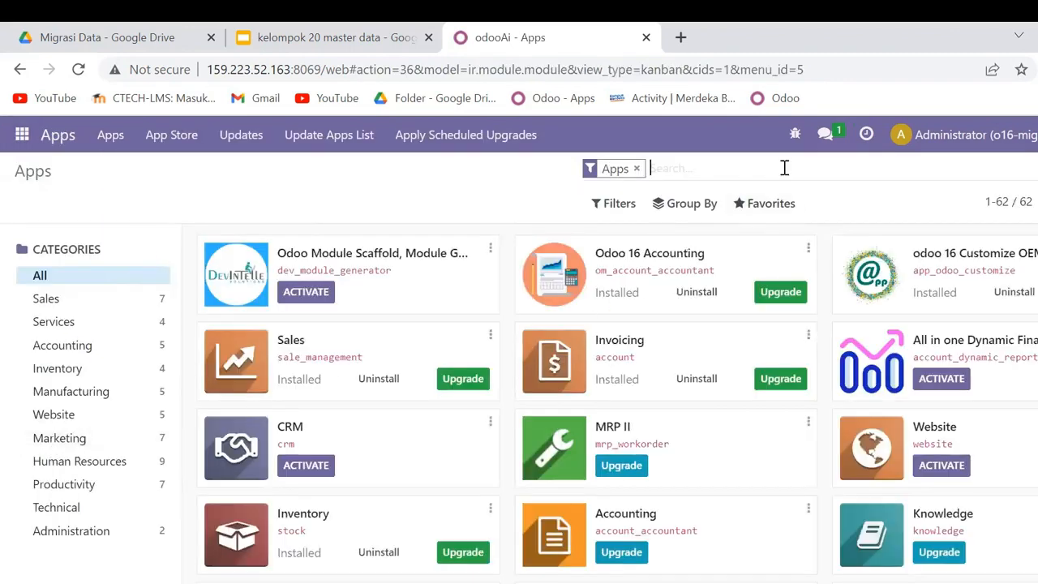
pyautogui.write('pos')
pyautogui.press('Return')
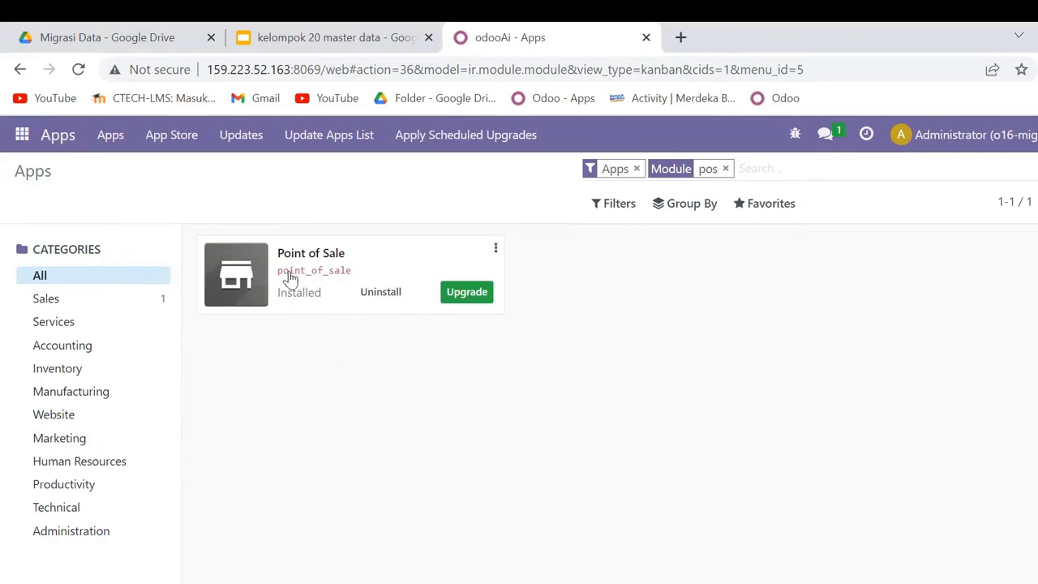
pyautogui.click(22, 134)
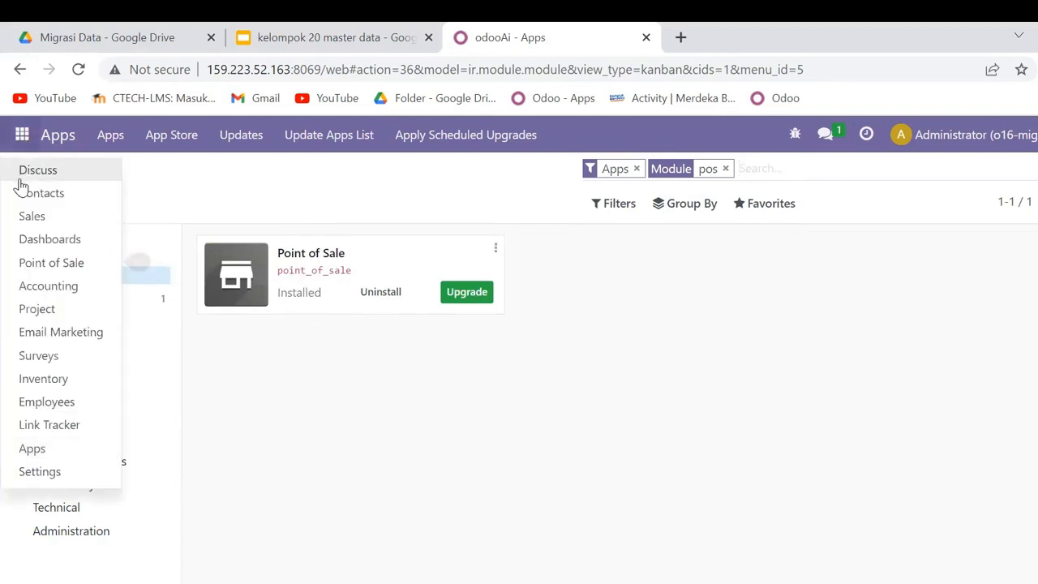
pyautogui.click(51, 263)
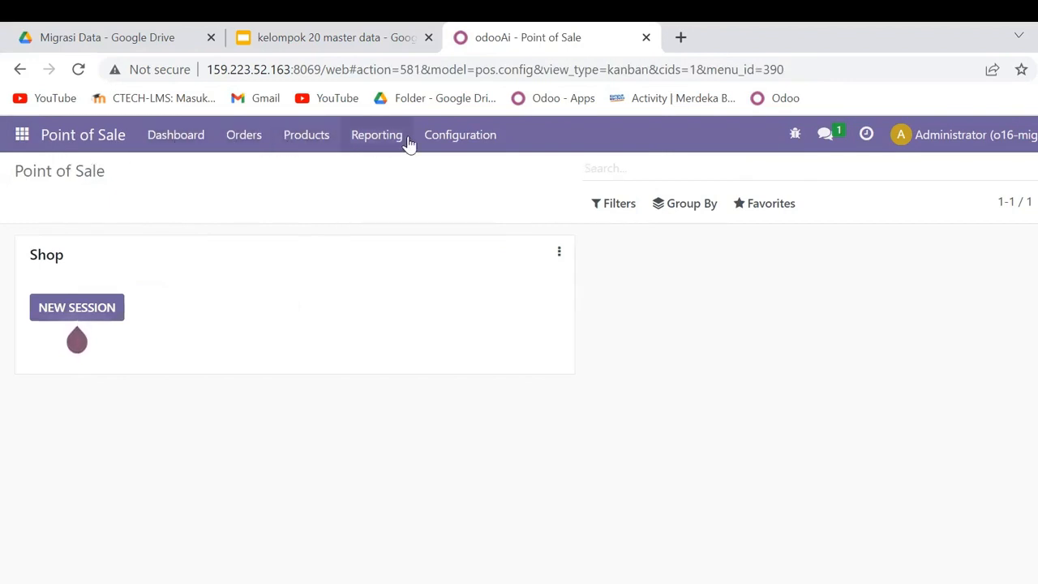
# - Search the Apps catalogue for "purchase" and activate the Purchase module
pyautogui.click(22, 139)
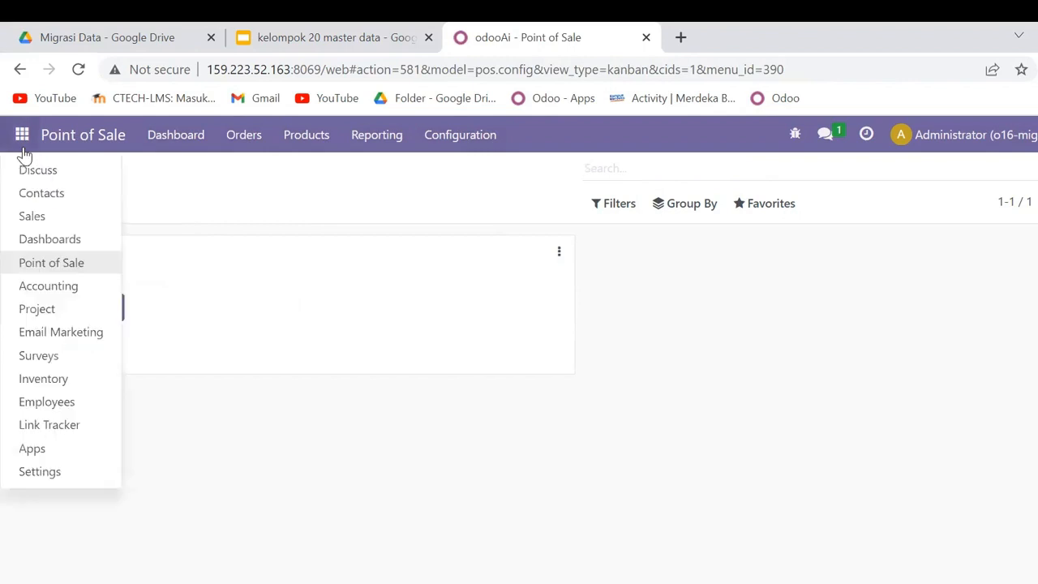
pyautogui.click(93, 446)
pyautogui.write('purchase')
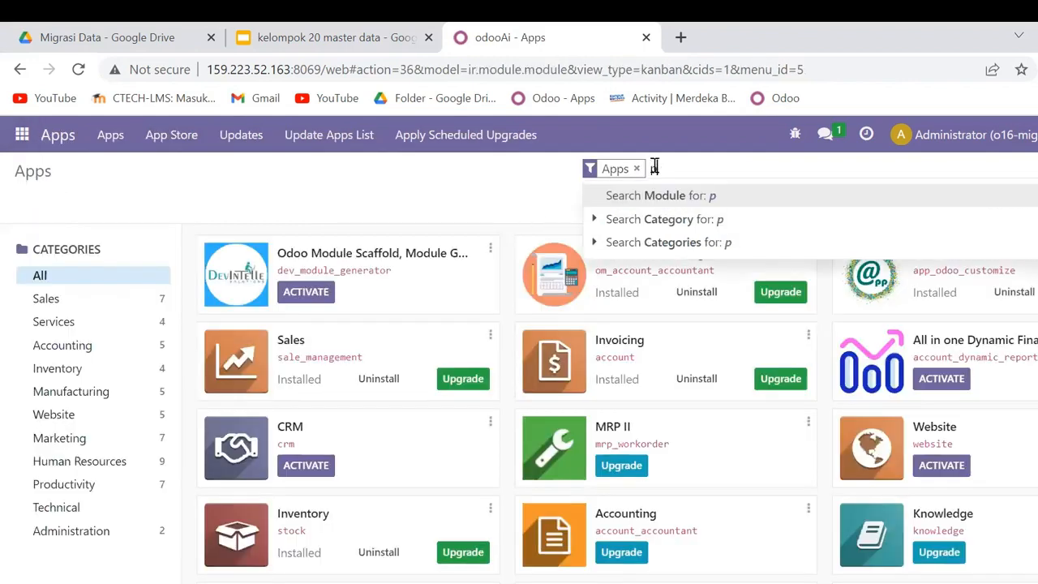
pyautogui.press('Return')
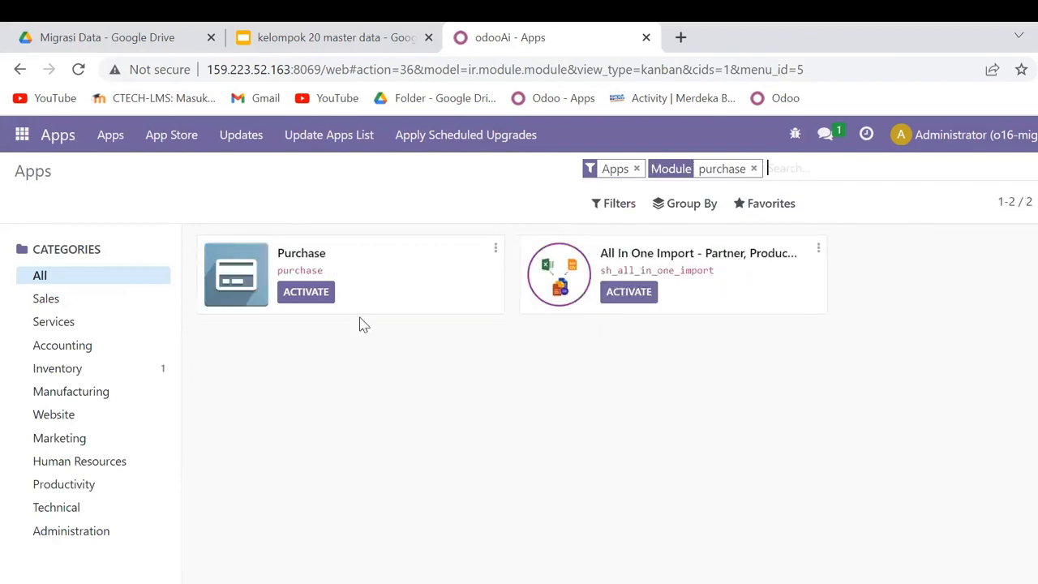
pyautogui.click(309, 294)
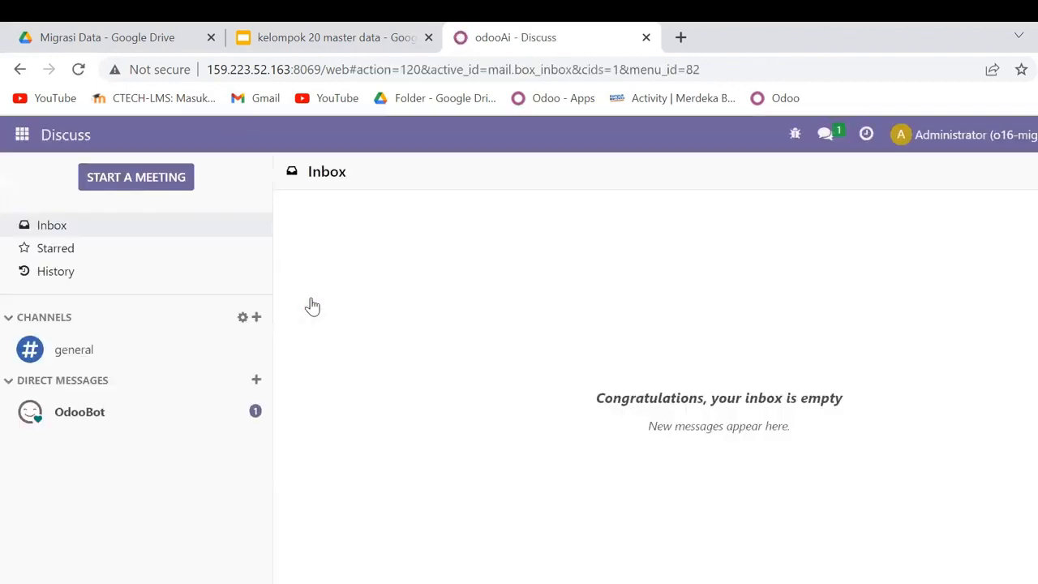
# - Look up "purchase" in the Apps catalogue to check the Purchase module's installation status
pyautogui.click(17, 135)
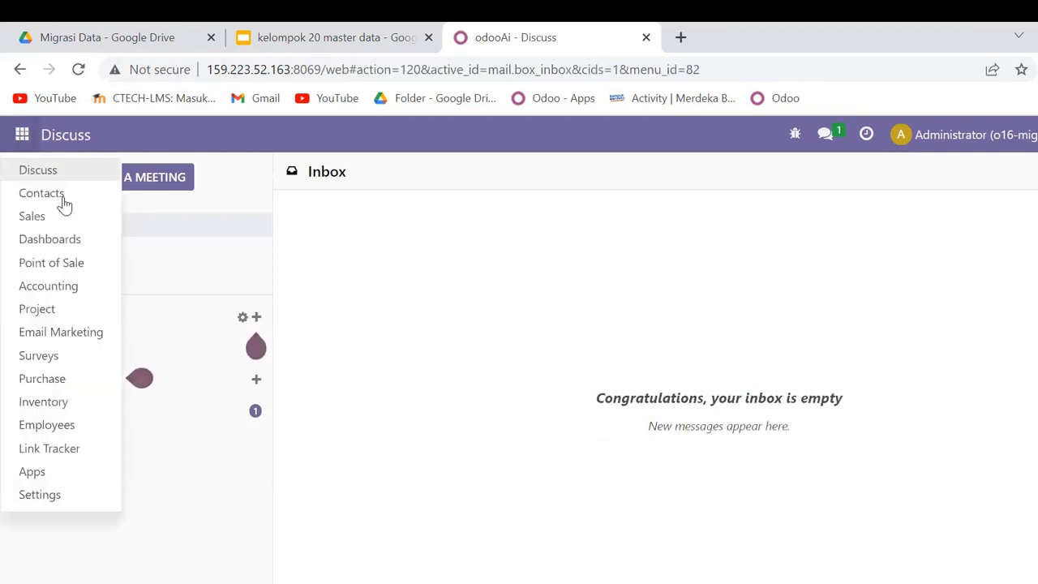
pyautogui.click(58, 471)
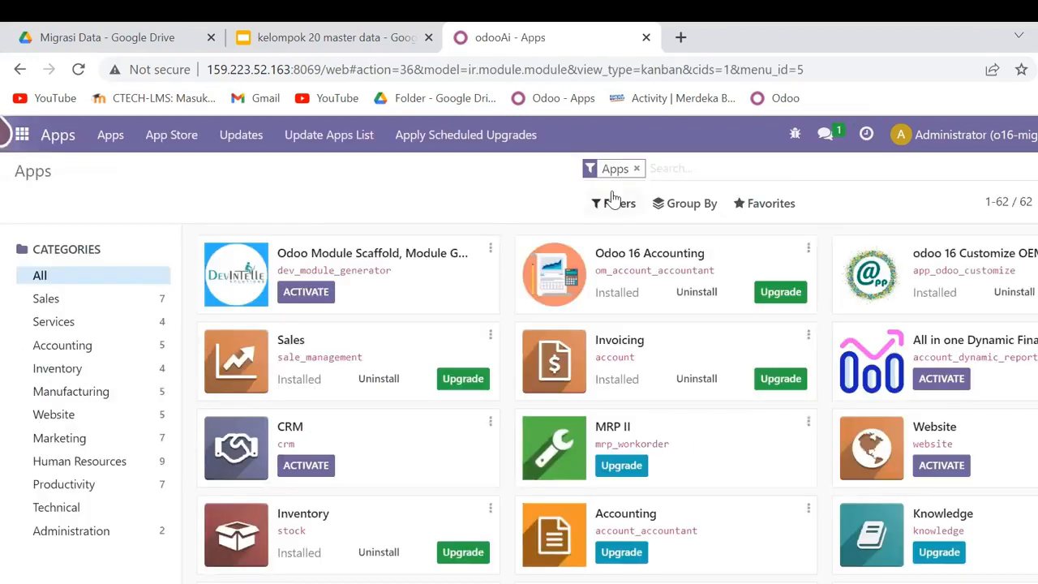
pyautogui.write('purchase')
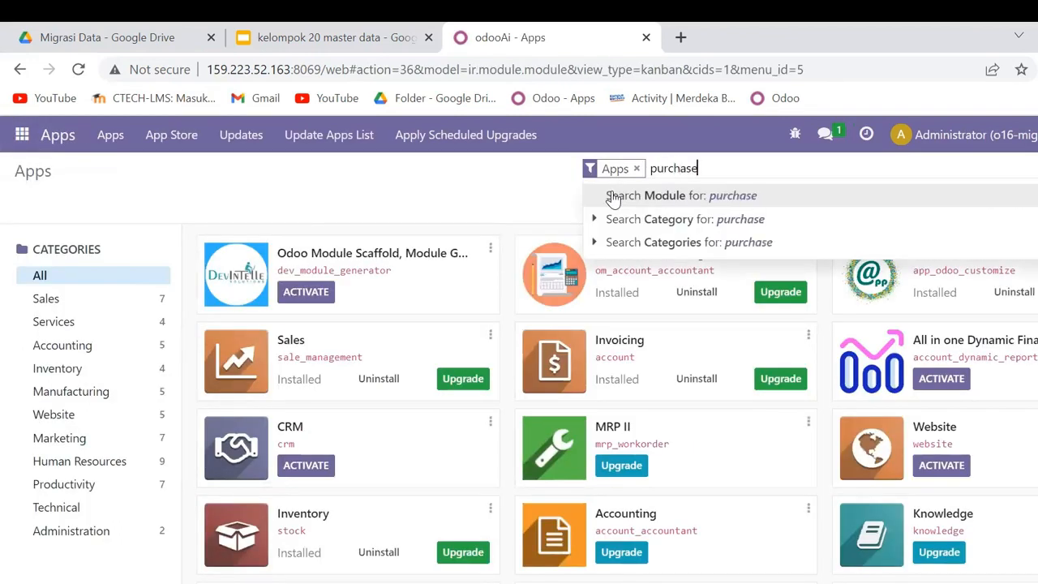
pyautogui.press('Return')
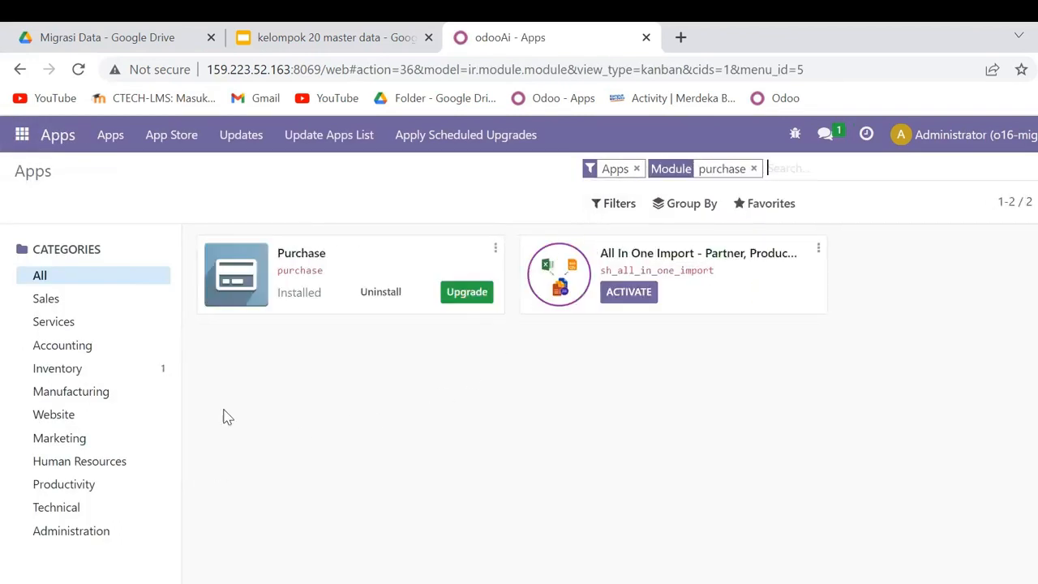
# - Open the Purchase app, look over its requests for quotation, and open a blank request for quotation form
pyautogui.click(22, 136)
pyautogui.click(61, 385)
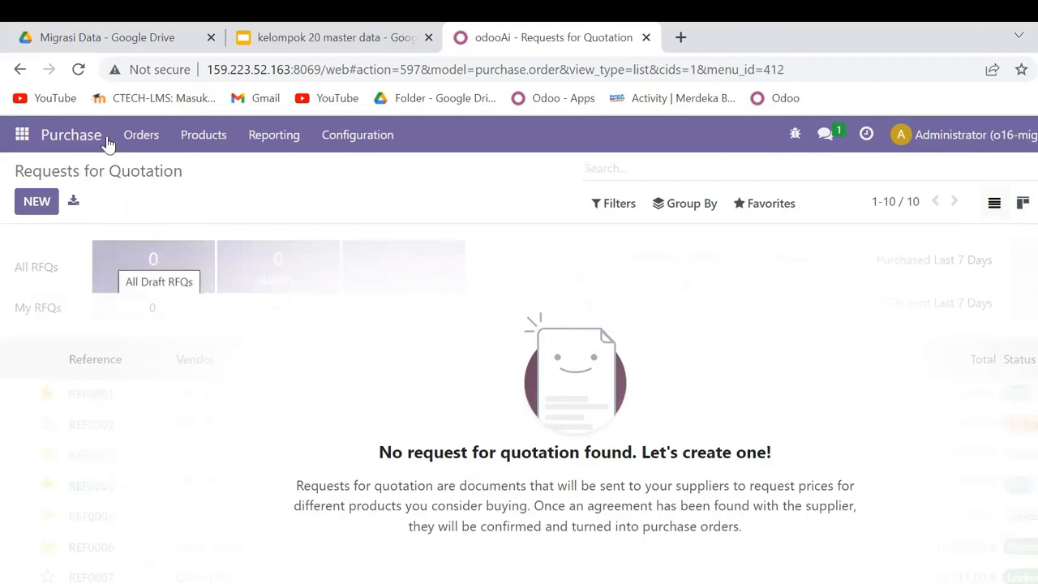
pyautogui.scroll(-2, 147, 256)
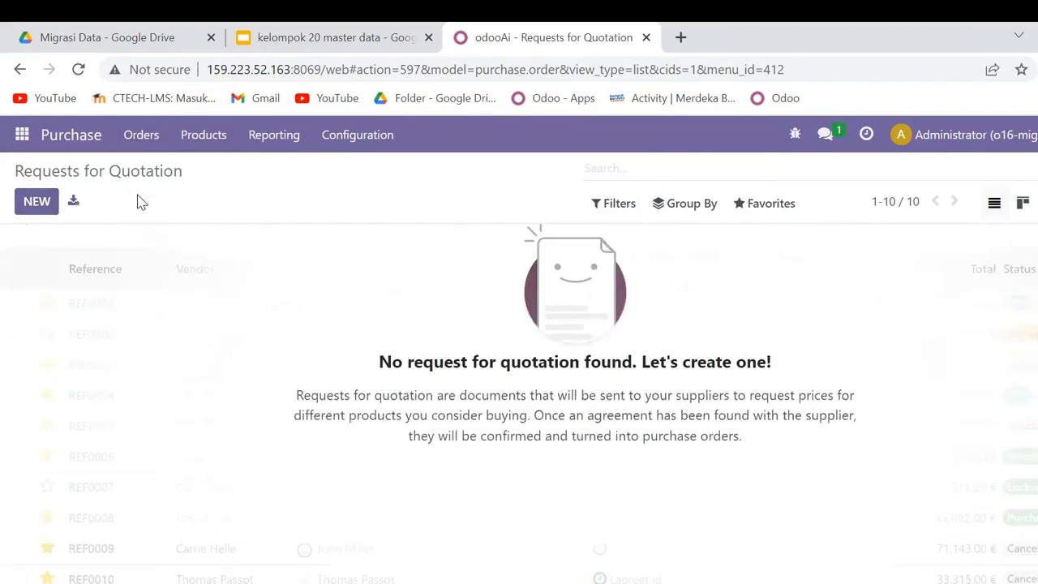
pyautogui.scroll(2, 302, 268)
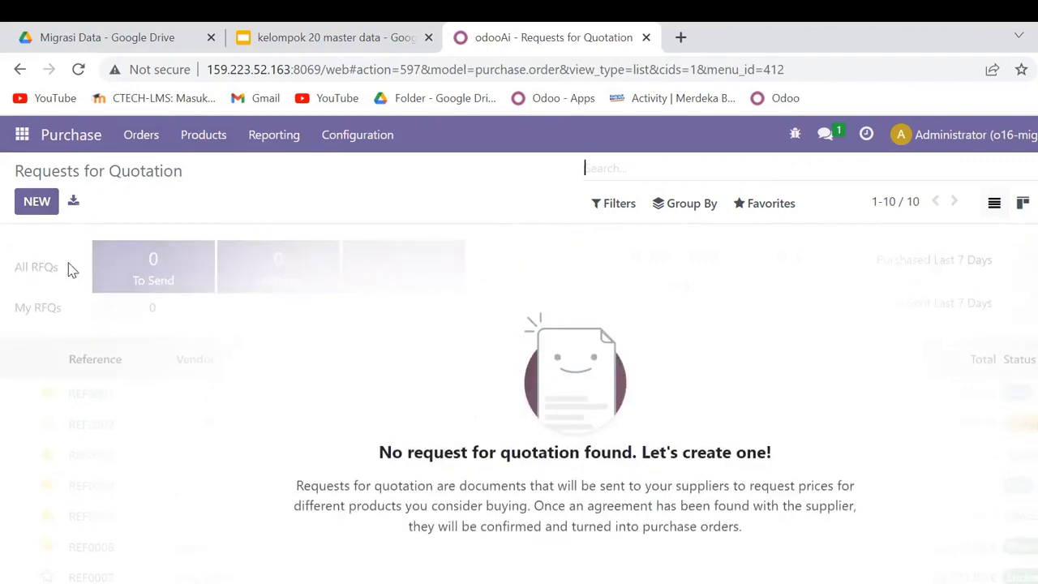
pyautogui.click(45, 204)
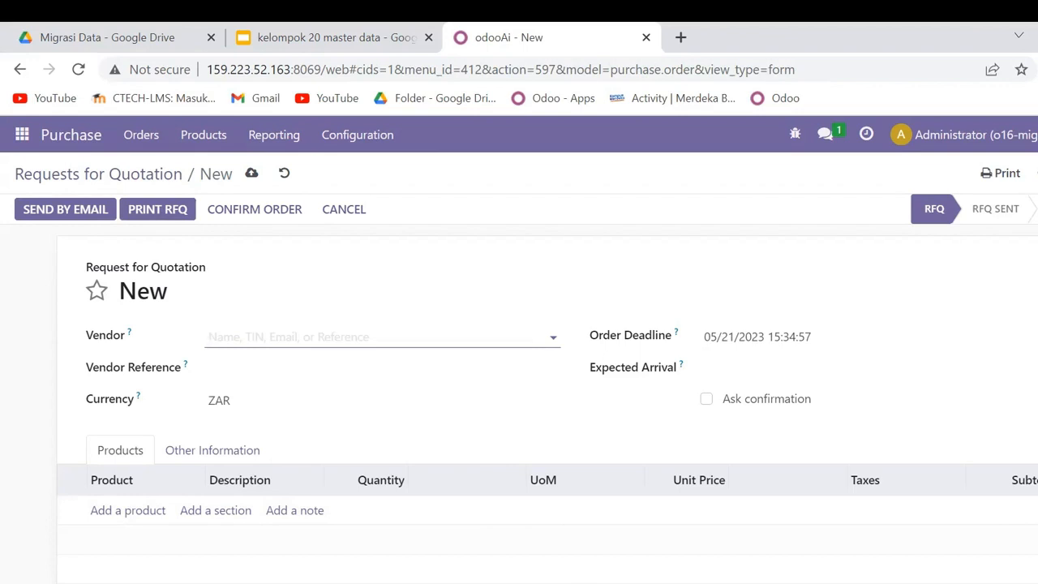
pyautogui.hotkey('alt', 'Tab')
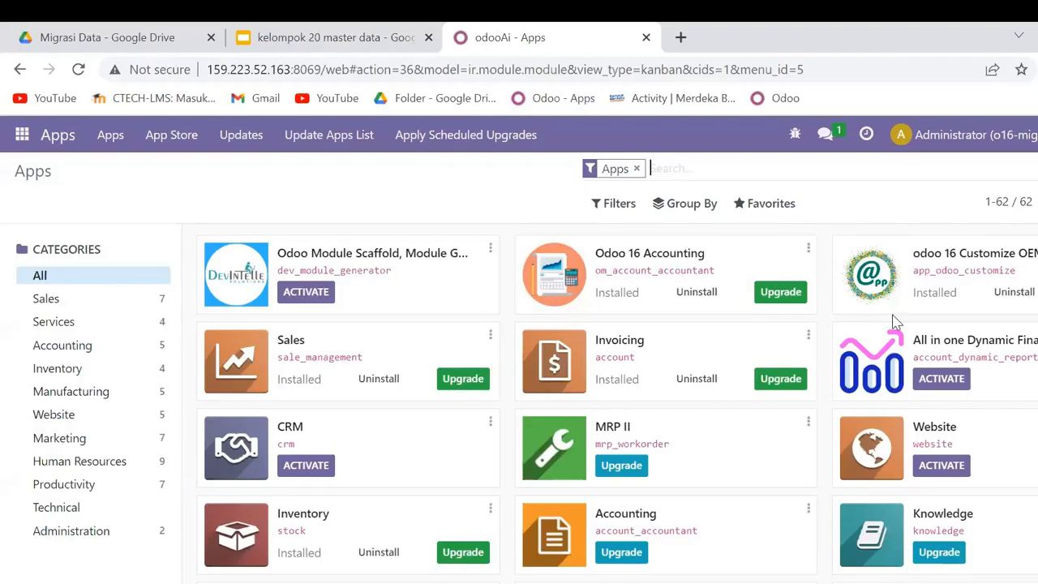
# - Open the General Settings and review their sections from users and companies down to the developer tools
pyautogui.click(22, 135)
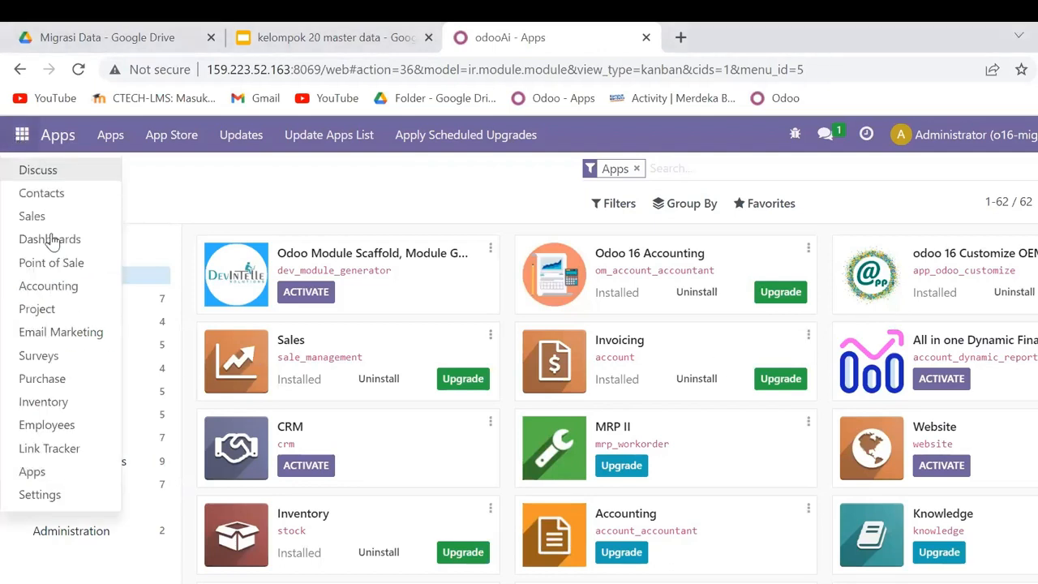
pyautogui.click(67, 503)
pyautogui.scroll(-4, 340, 442)
pyautogui.scroll(-8, 344, 433)
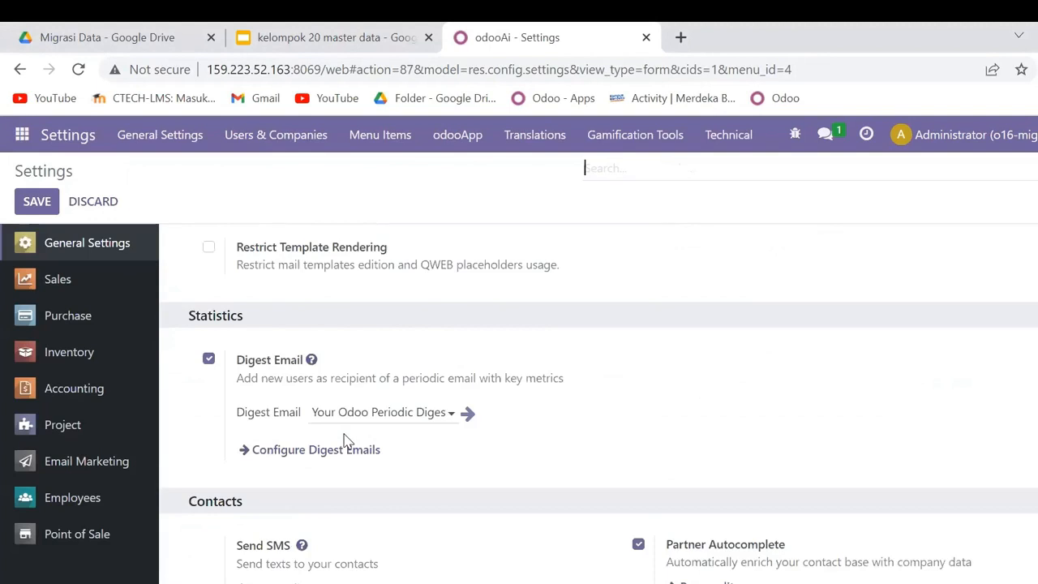
pyautogui.scroll(-5, 344, 434)
pyautogui.scroll(-3, 344, 434)
pyautogui.scroll(-4, 344, 434)
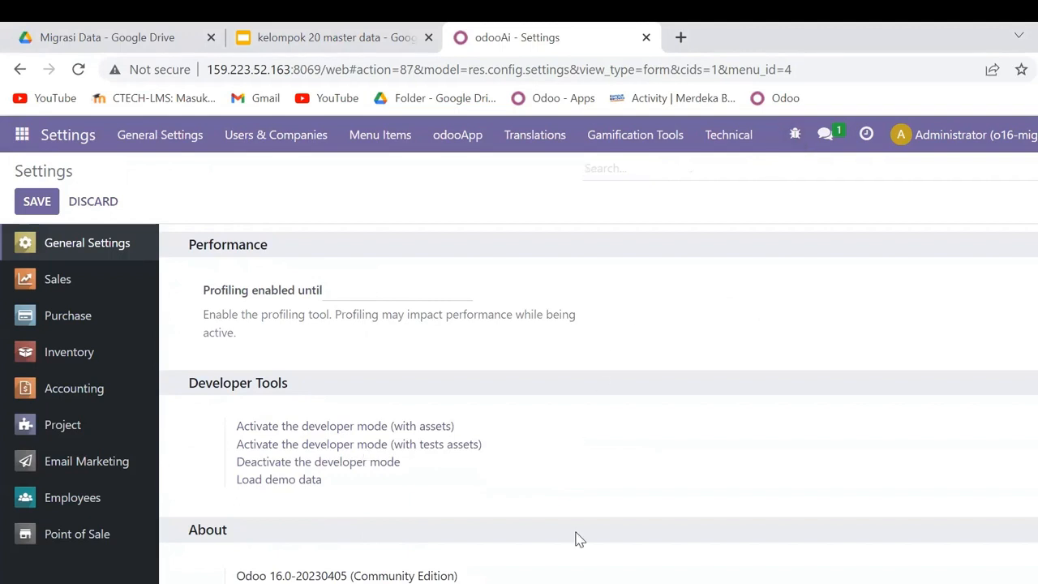
pyautogui.scroll(20, 579, 539)
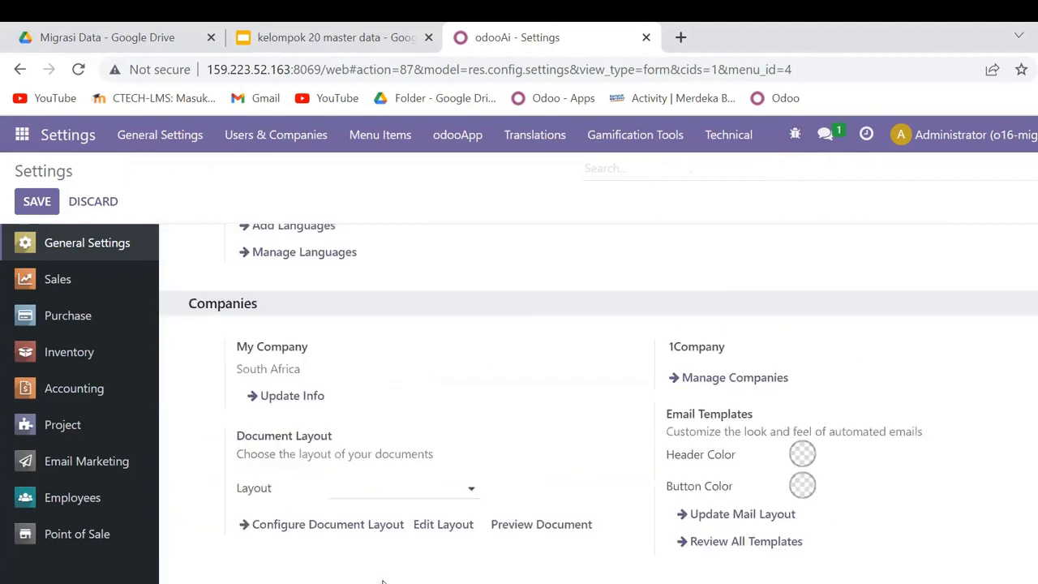
# - Open the Administrator user from user management, review its access rights, and return to the General Settings
pyautogui.click(709, 317)
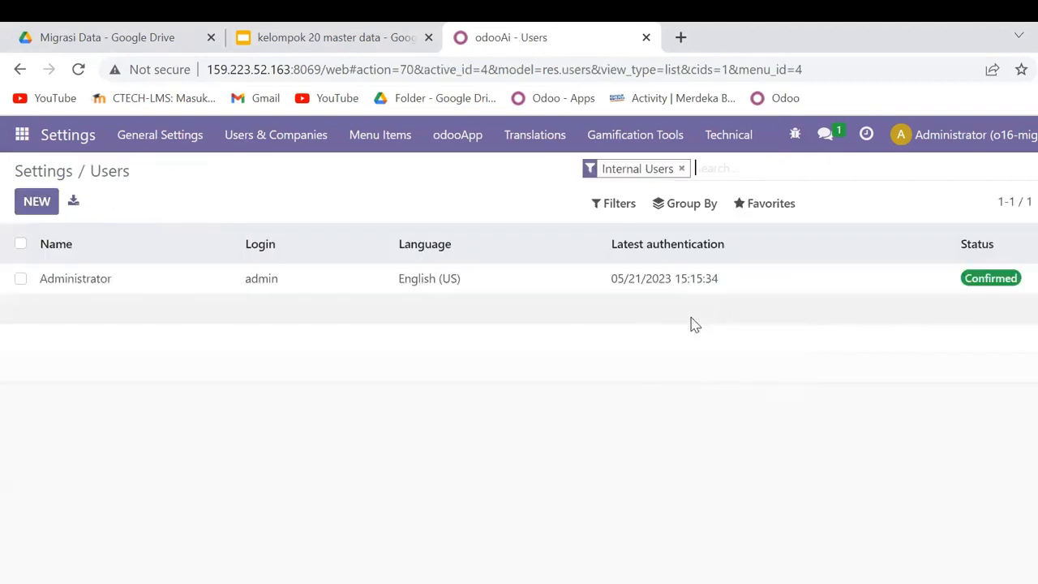
pyautogui.click(274, 283)
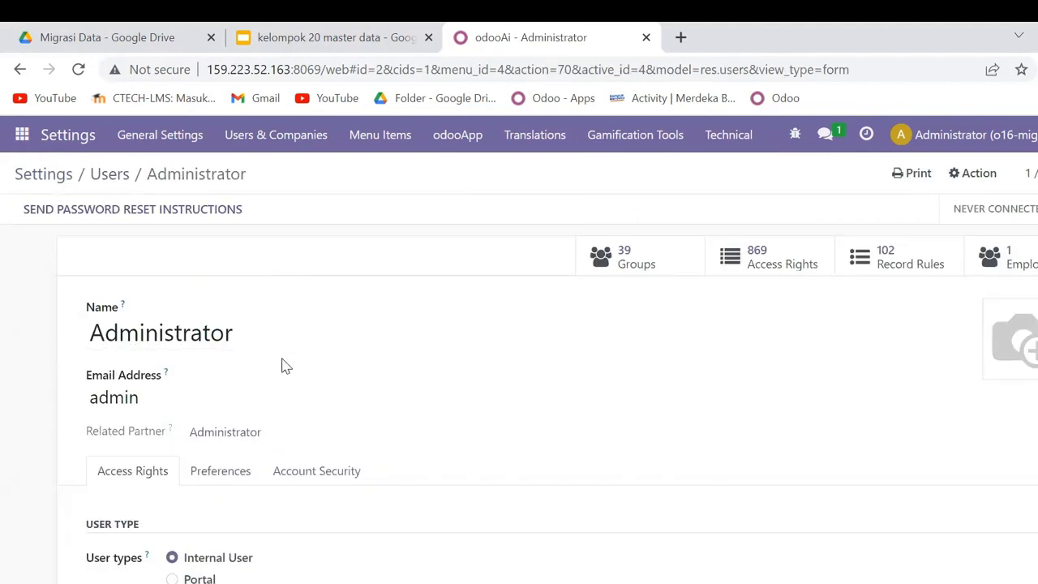
pyautogui.scroll(-2, 308, 378)
pyautogui.scroll(-8, 440, 382)
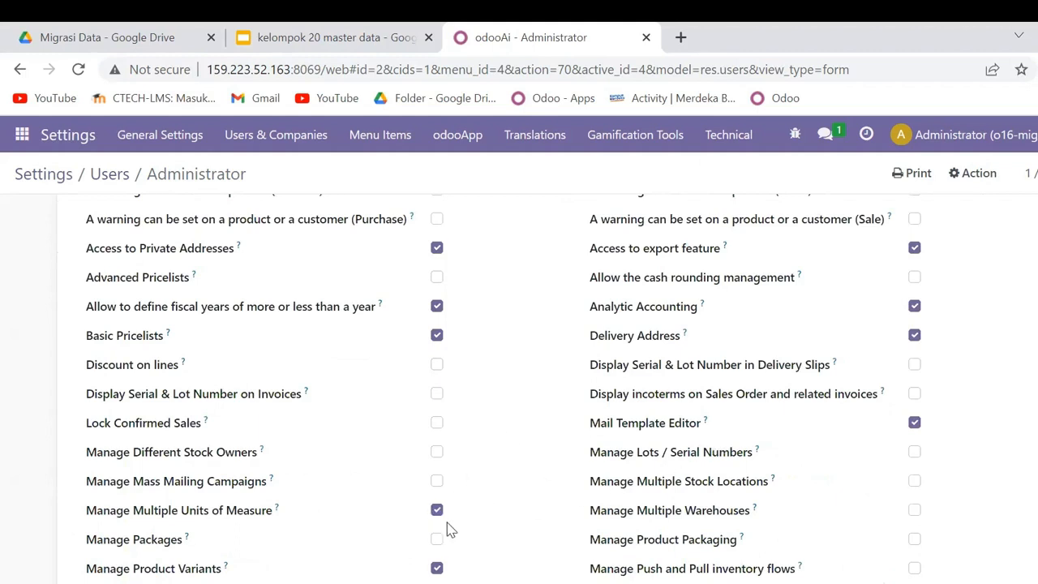
pyautogui.scroll(3, 844, 362)
pyautogui.scroll(-6, 848, 373)
pyautogui.scroll(2, 862, 390)
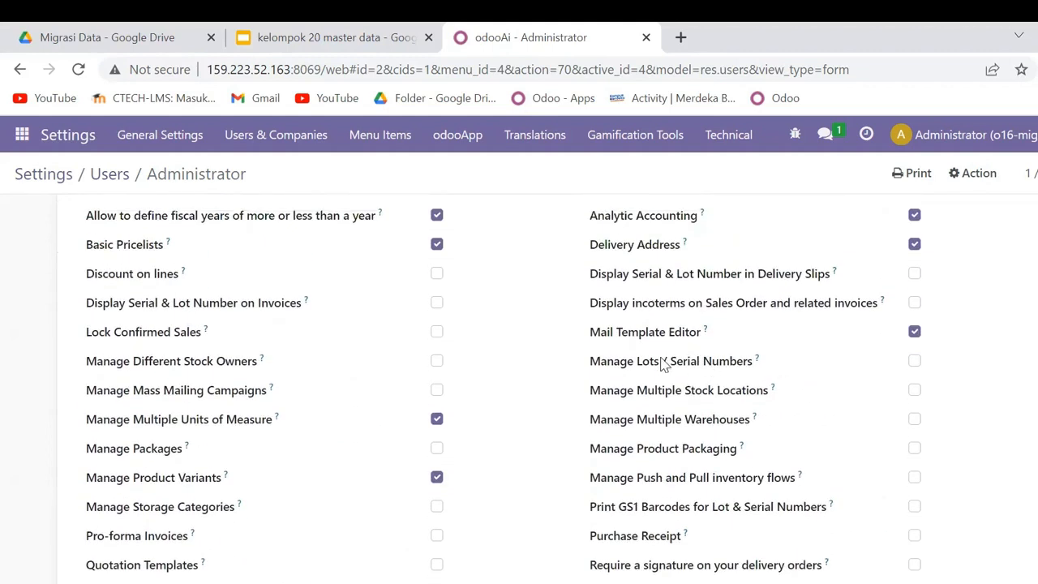
pyautogui.click(67, 136)
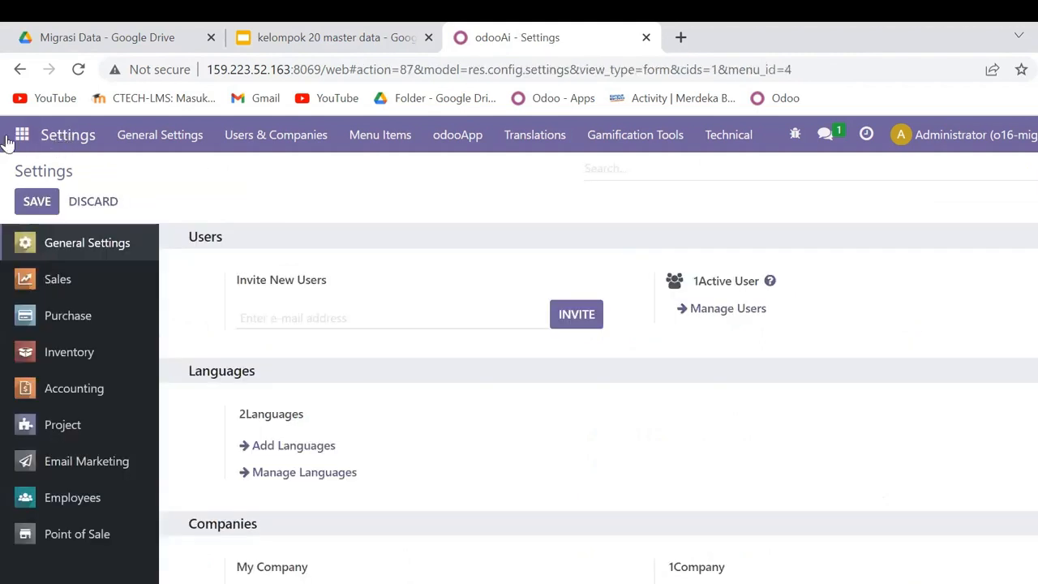
# - Open English (US) in the translation languages list and set its Separator Format to [3,0,3]
pyautogui.click(18, 141)
pyautogui.click(113, 494)
pyautogui.click(536, 137)
pyautogui.click(553, 174)
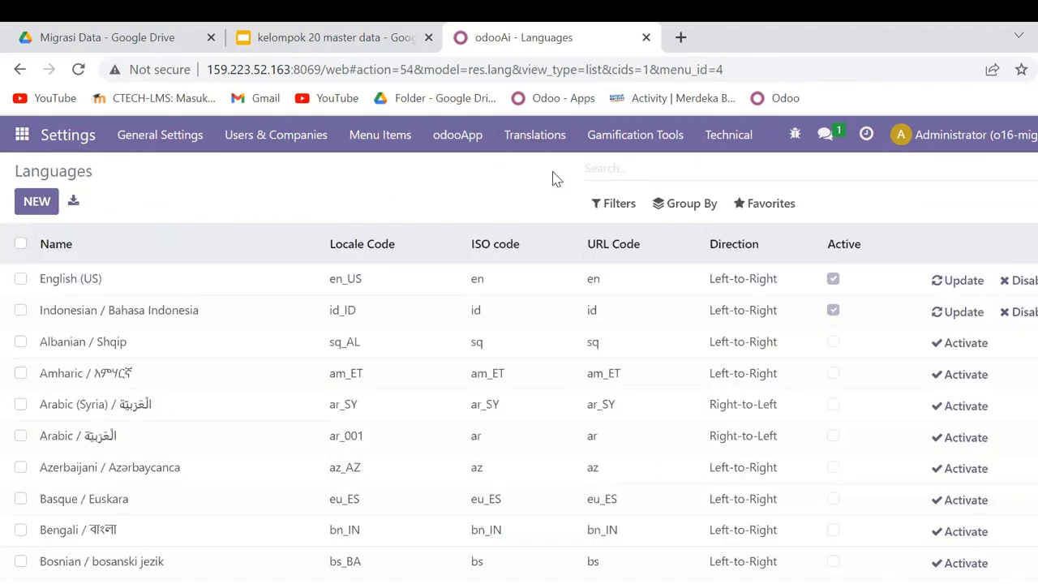
pyautogui.click(72, 280)
pyautogui.scroll(-2, 438, 274)
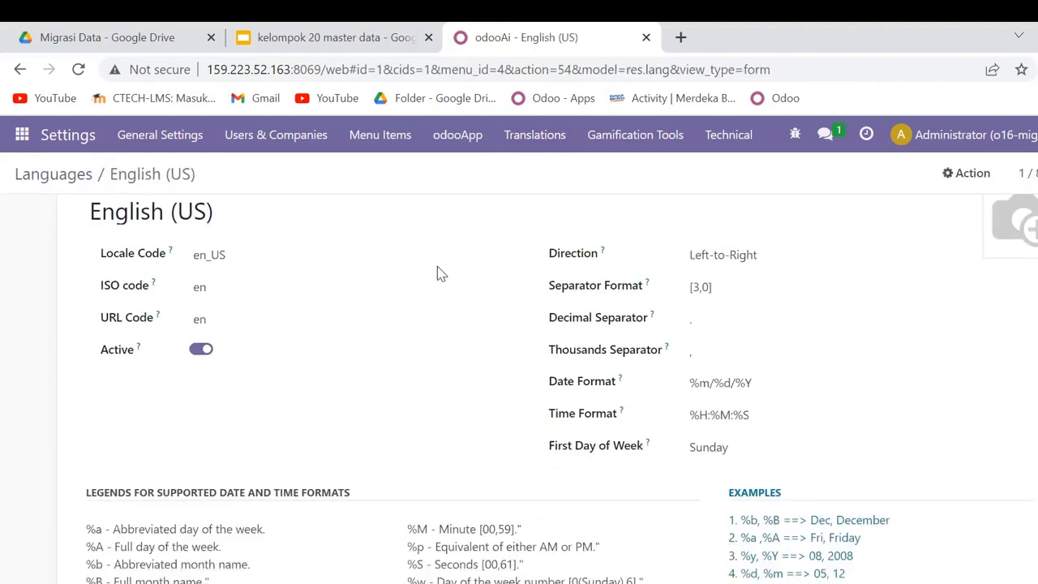
pyautogui.scroll(2, 436, 274)
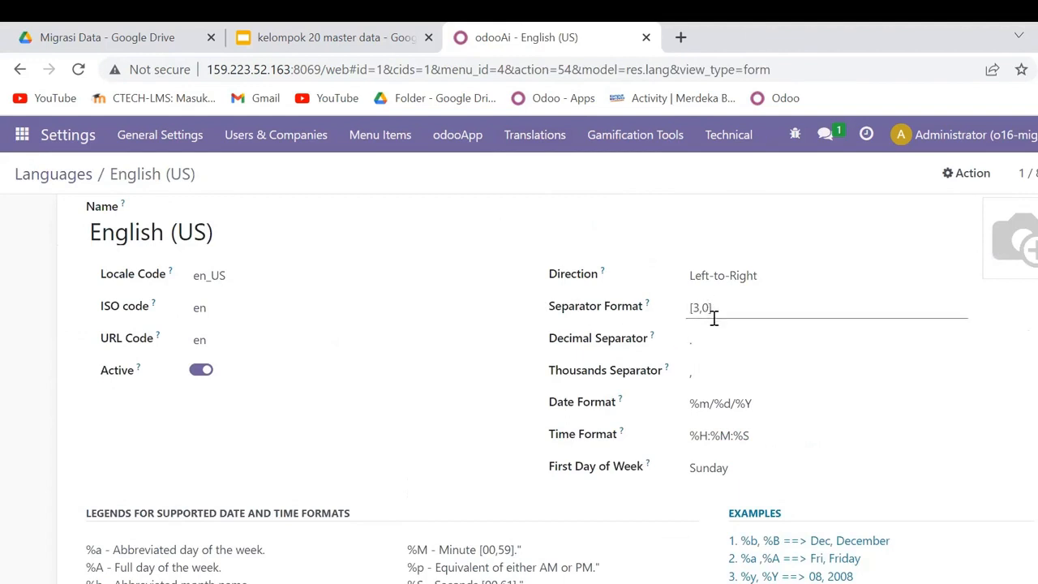
pyautogui.write(',3')
pyautogui.scroll(-1, 753, 365)
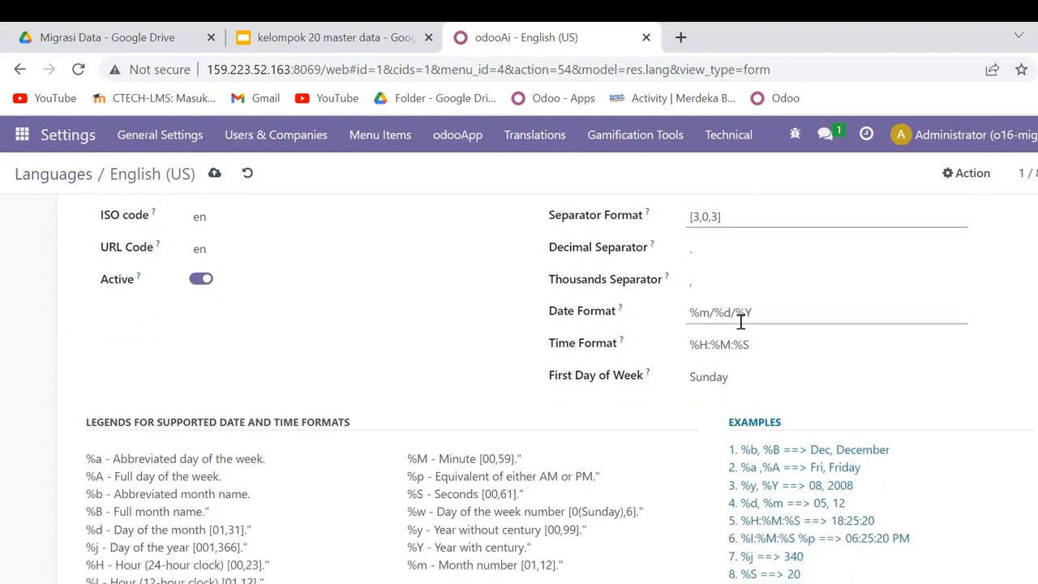
pyautogui.scroll(1, 567, 337)
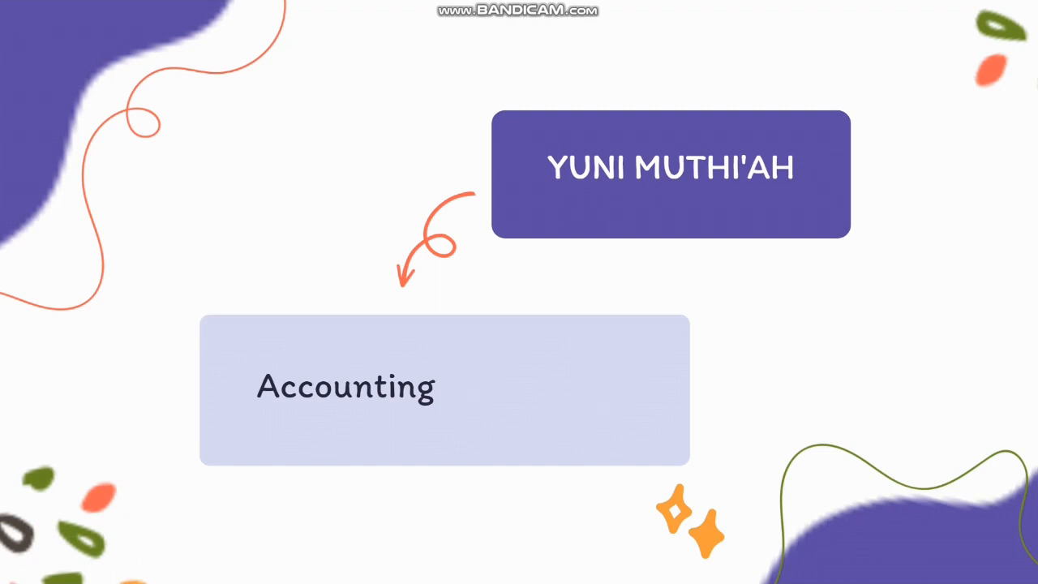
# - Open the Chart of Accounts in the Accounting app and start a record import for it
pyautogui.hotkey('alt', 'Tab')
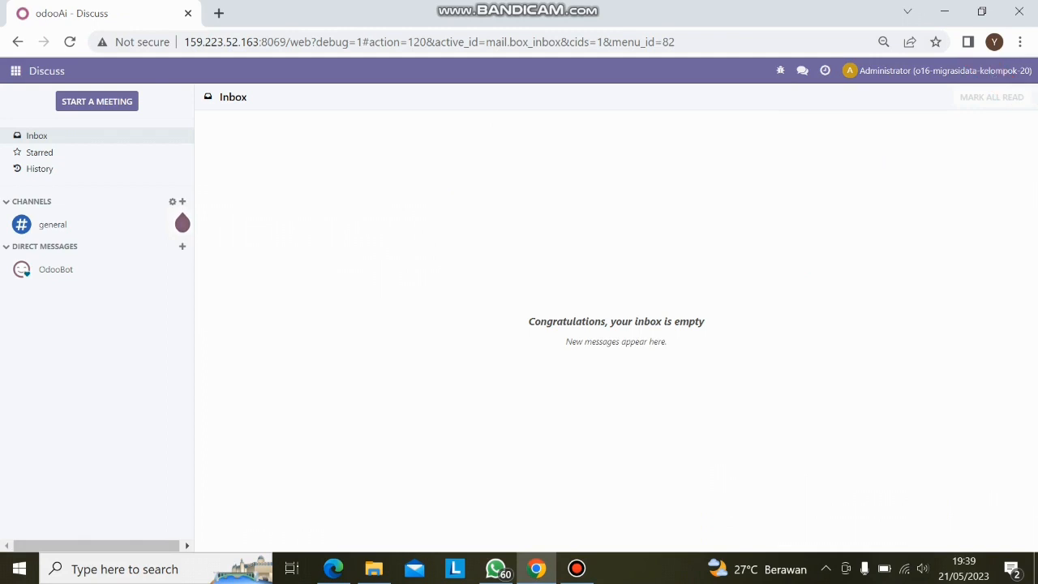
pyautogui.click(15, 70)
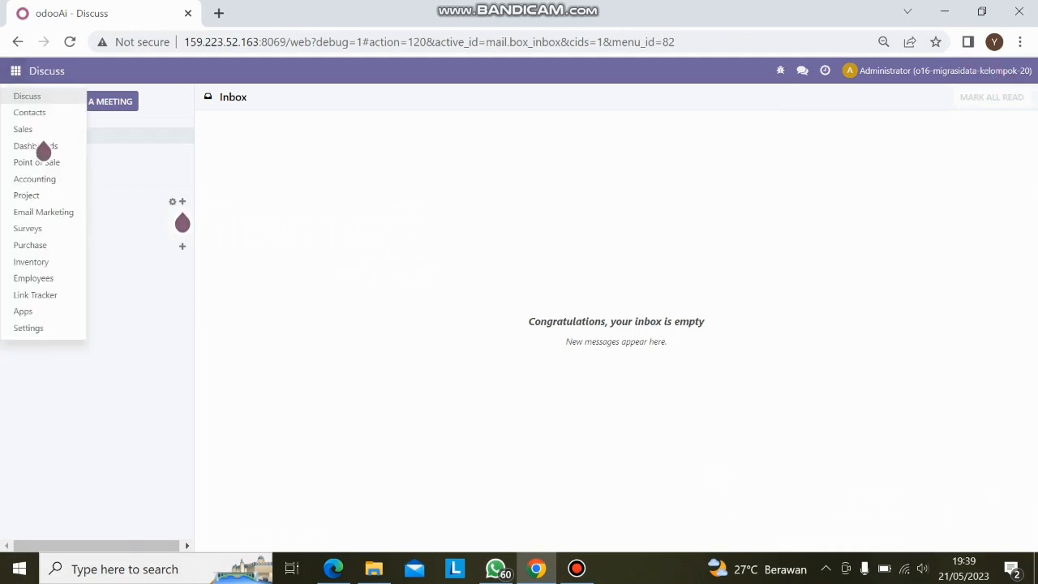
pyautogui.click(34, 178)
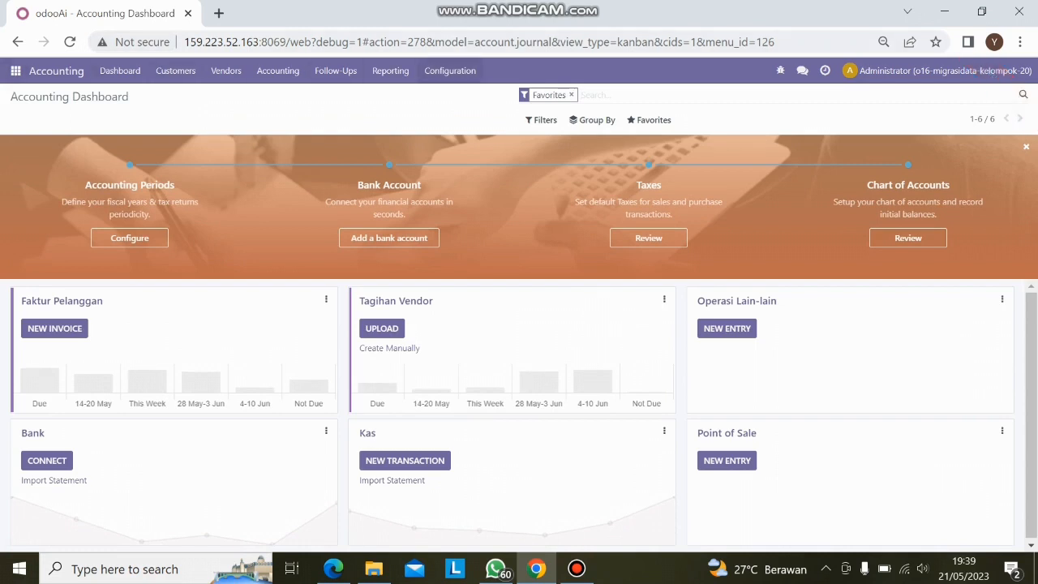
pyautogui.click(450, 71)
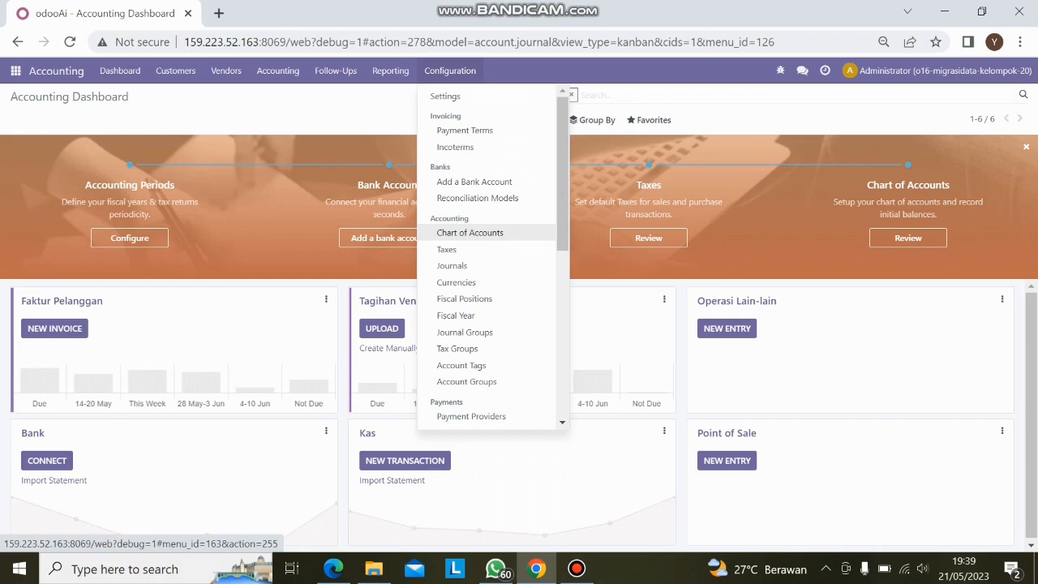
pyautogui.click(469, 233)
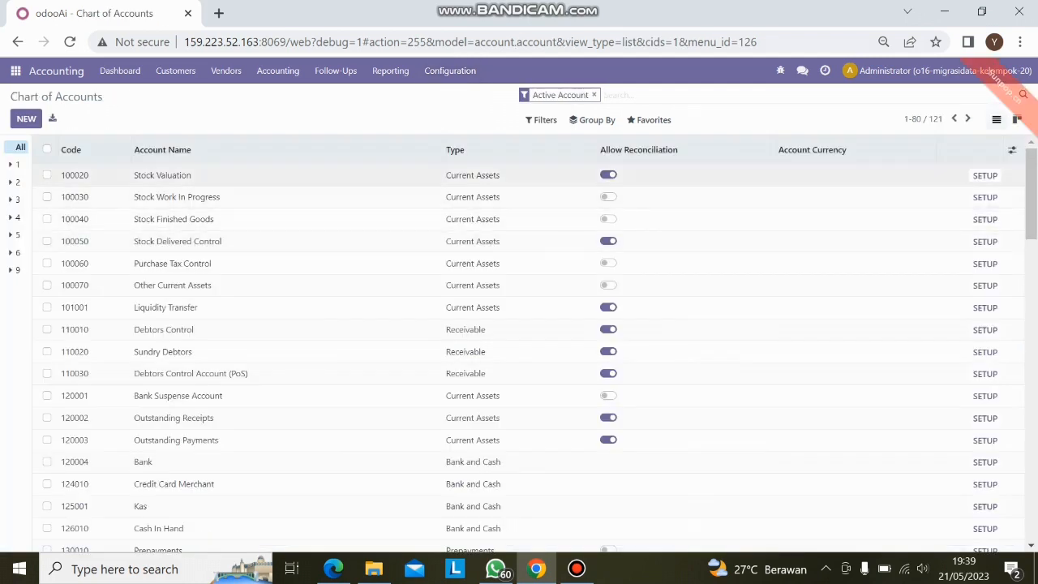
pyautogui.click(650, 120)
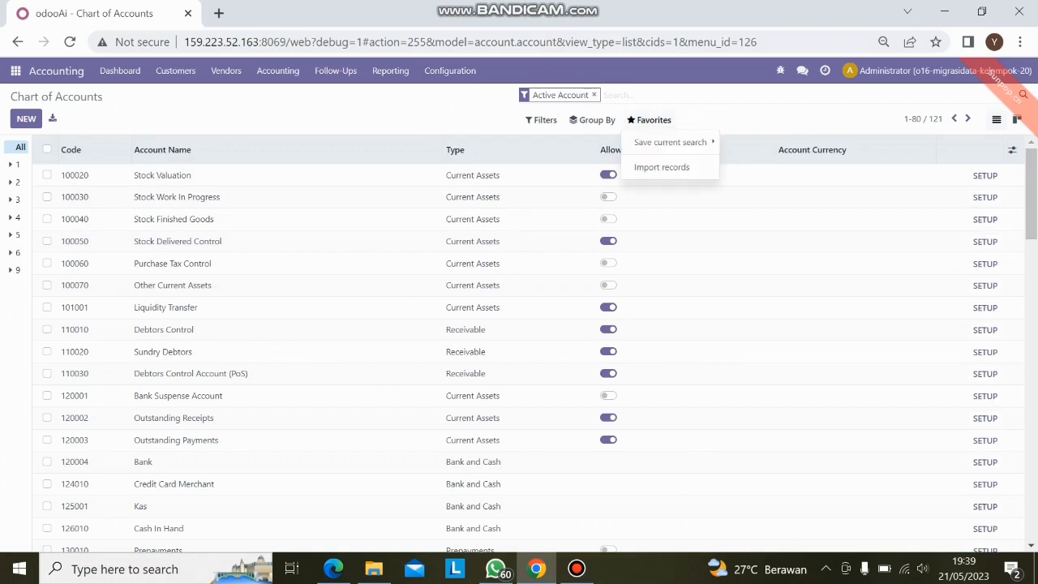
pyautogui.click(662, 167)
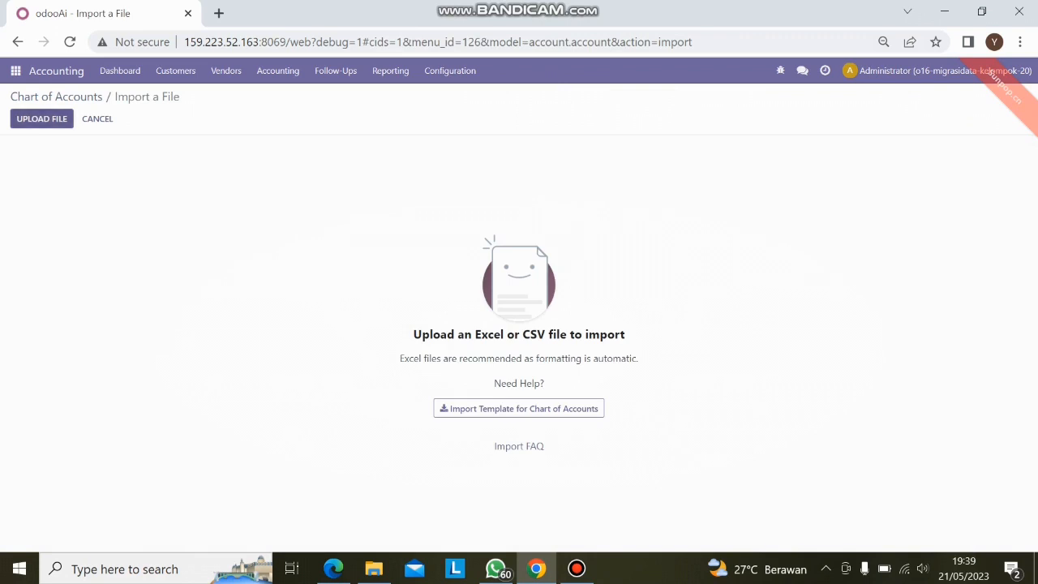
# - Load the file Data Kelompok 20.xlsx for the import and select its Chart Of Account sheet
pyautogui.click(41, 118)
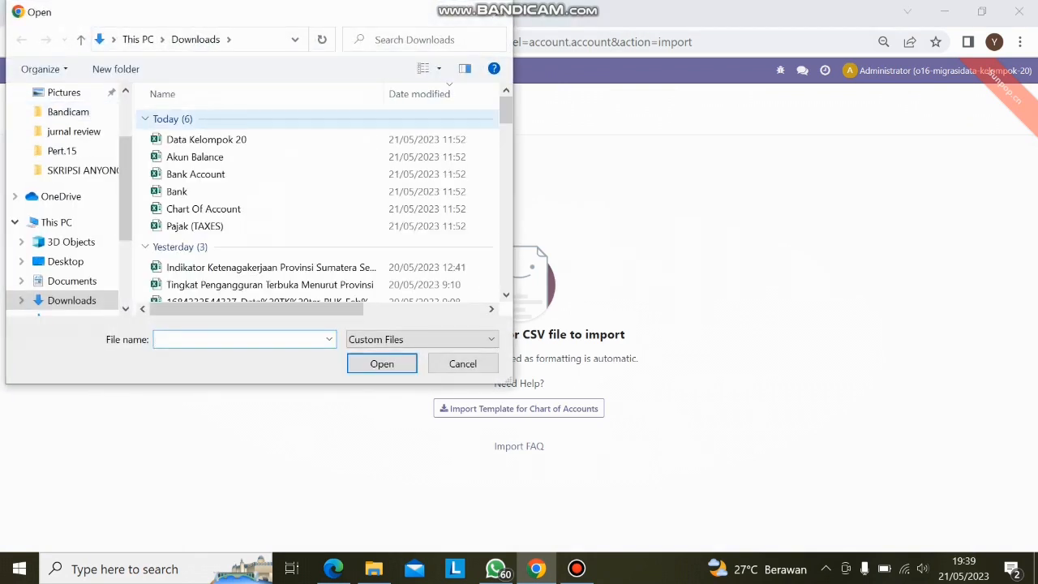
pyautogui.click(267, 139)
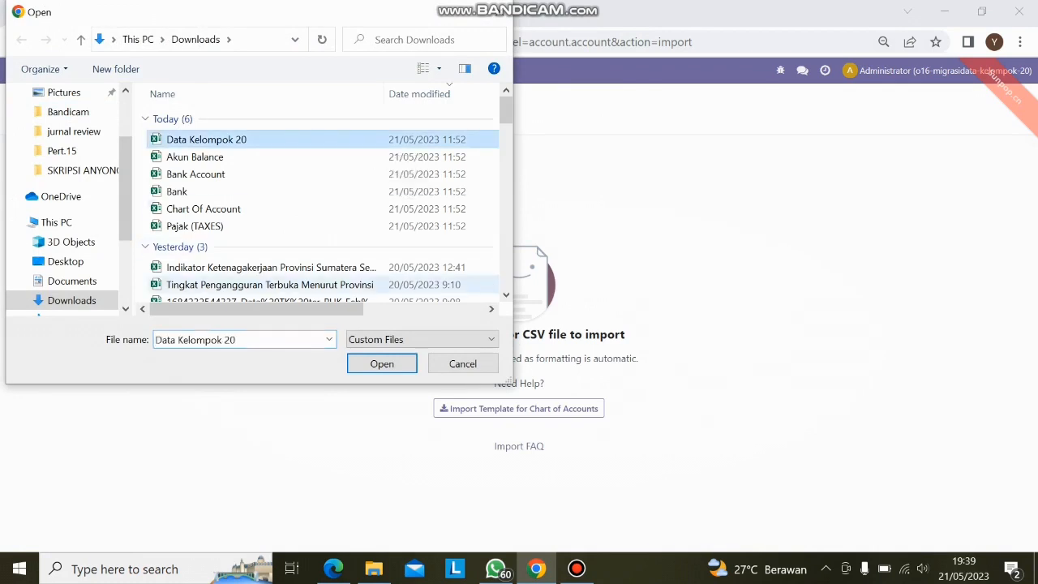
pyautogui.click(384, 363)
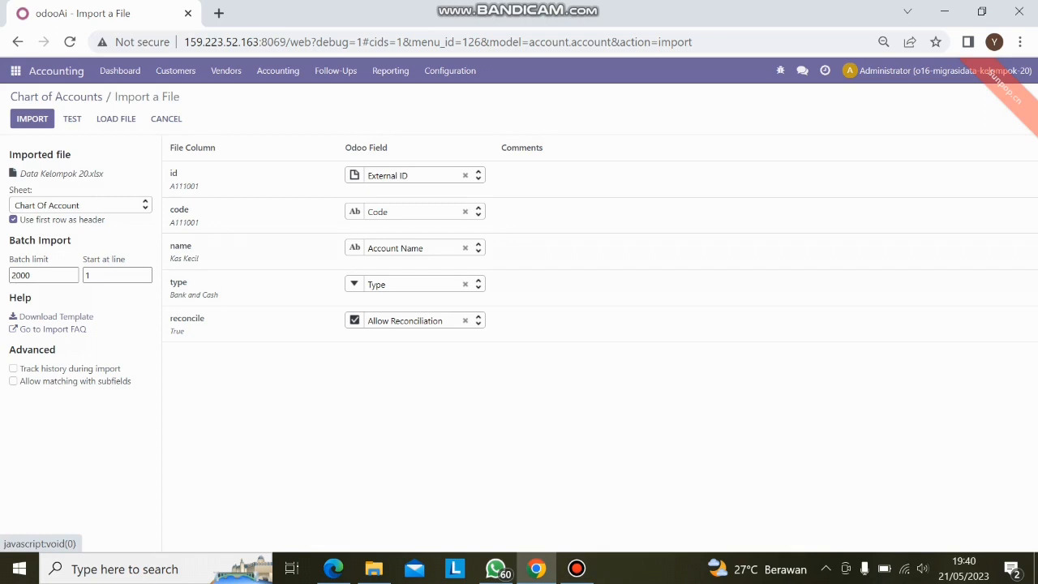
pyautogui.click(79, 205)
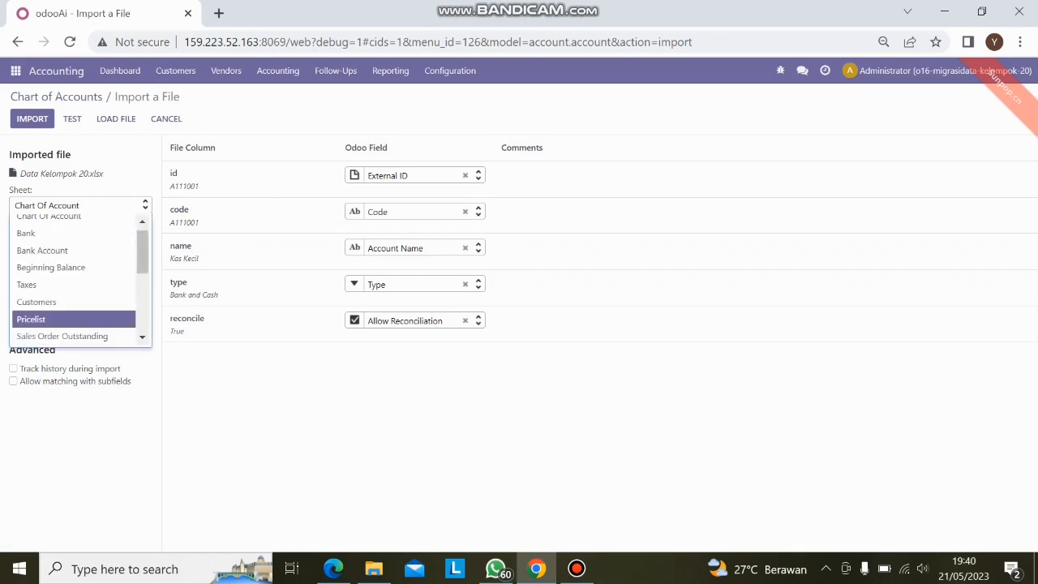
pyautogui.scroll(1, 73, 253)
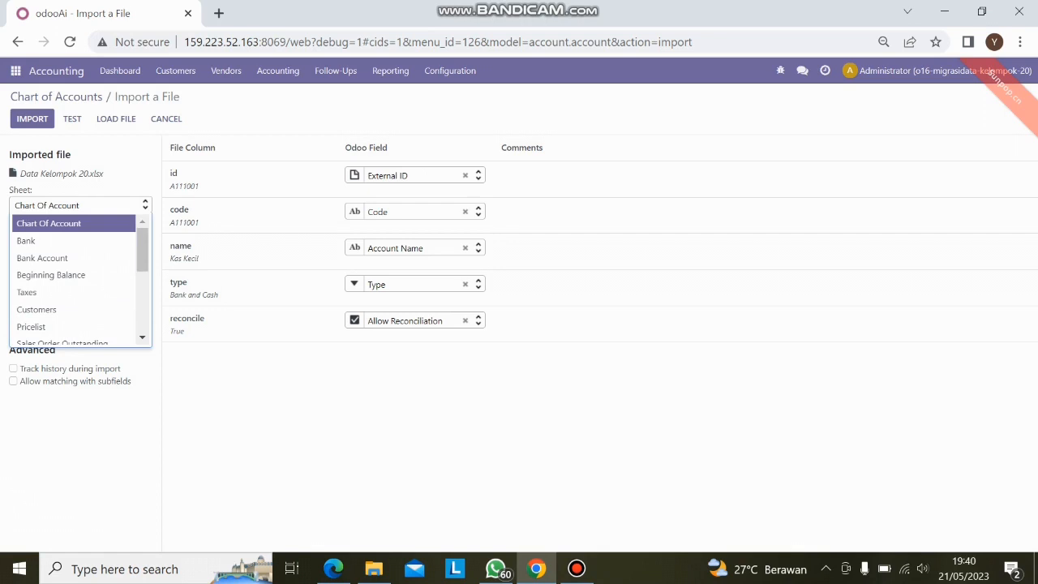
pyautogui.press('Return')
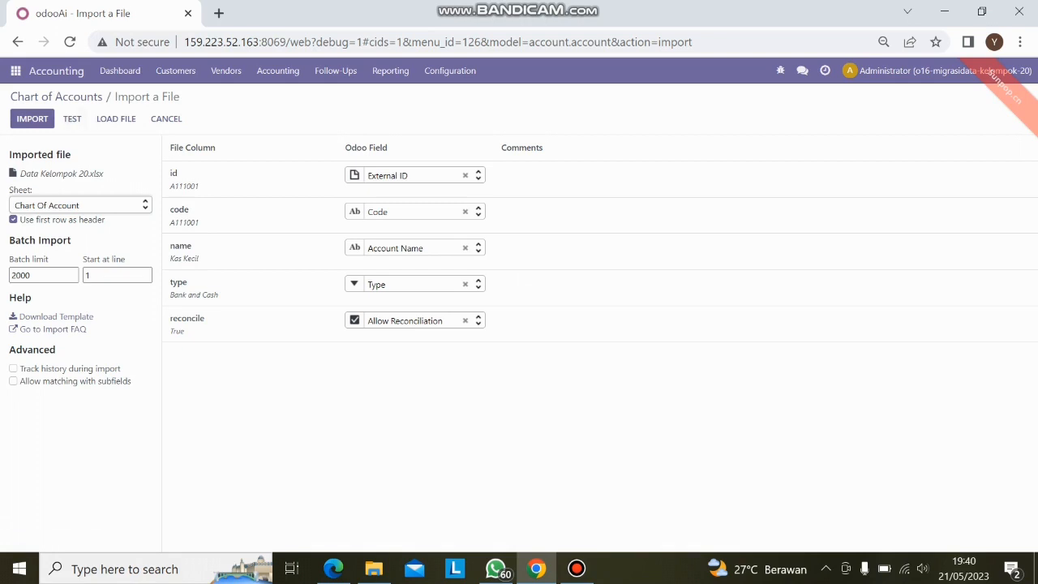
# - Test the Chart Of Account sheet's data, import it, and look through the Chart of Accounts list
pyautogui.click(73, 119)
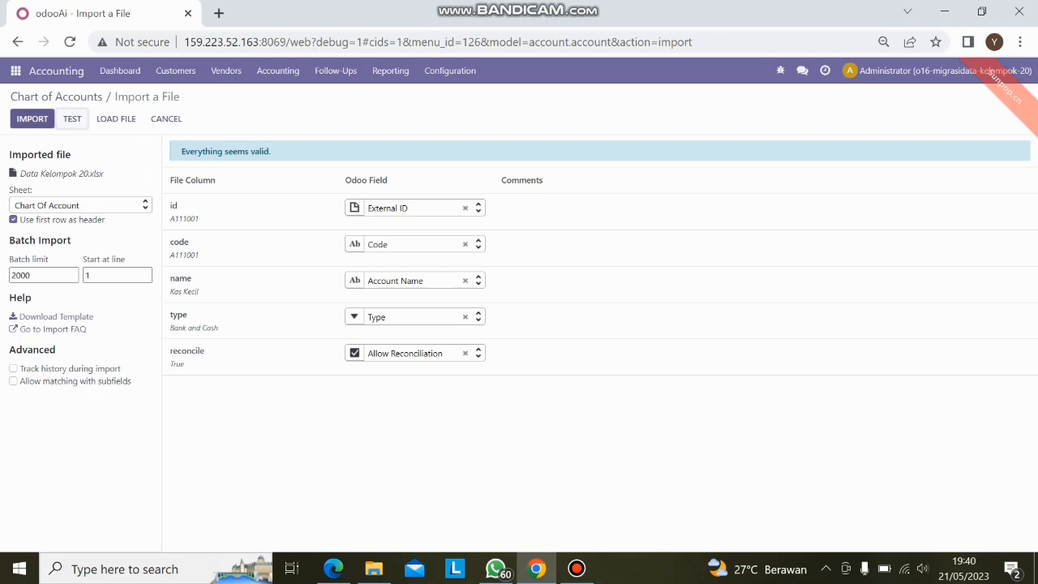
pyautogui.click(32, 118)
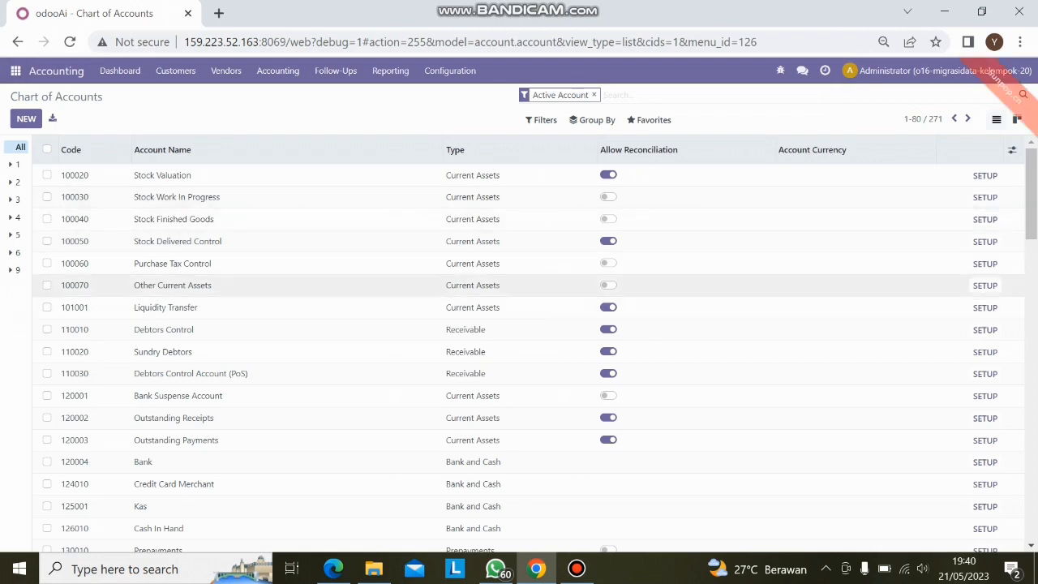
pyautogui.scroll(-2, 535, 344)
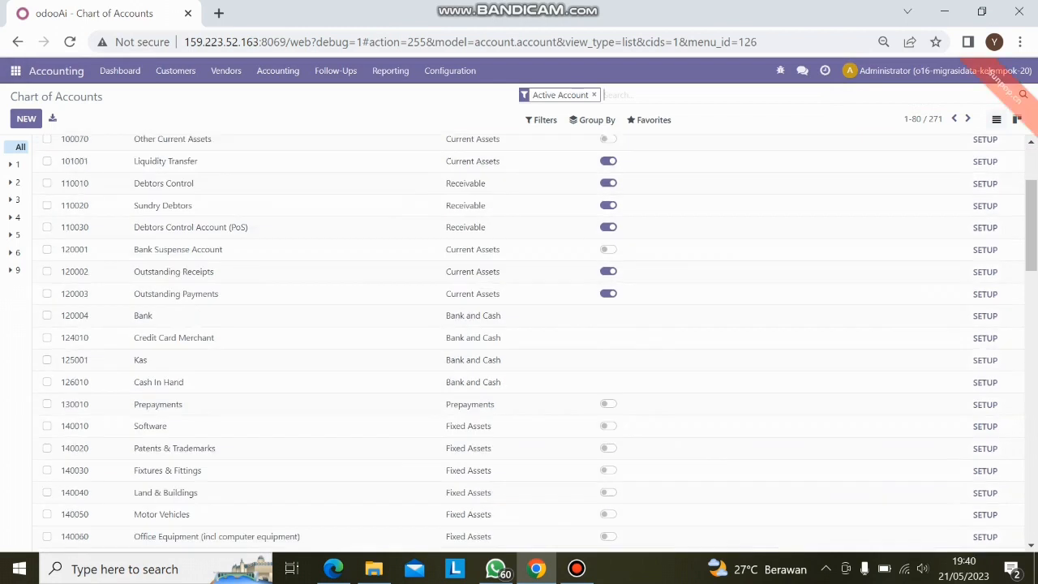
# - Open the Banks list in the Contacts app and start a record import for it
pyautogui.scroll(2, 535, 344)
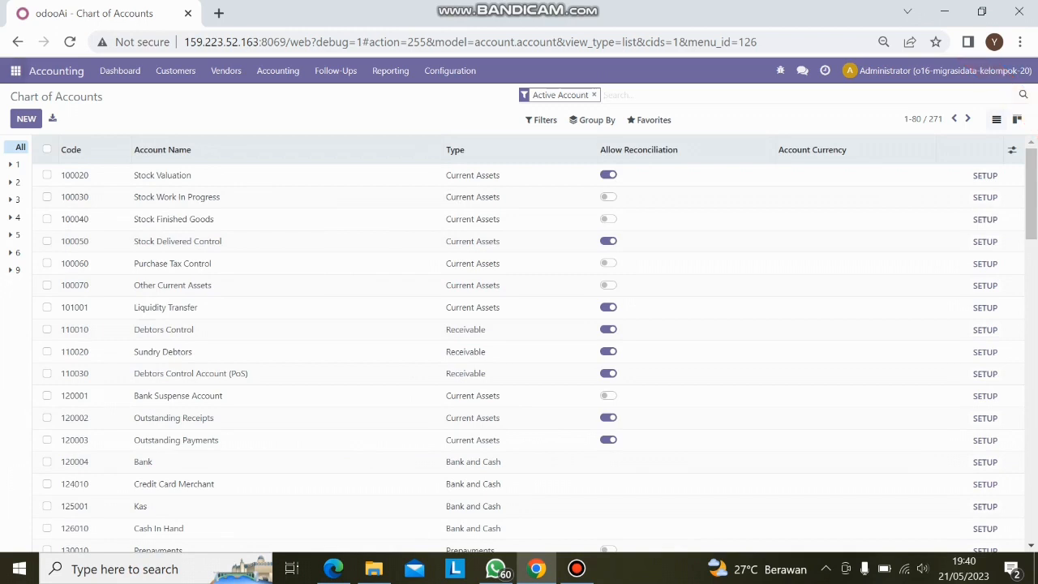
pyautogui.click(16, 70)
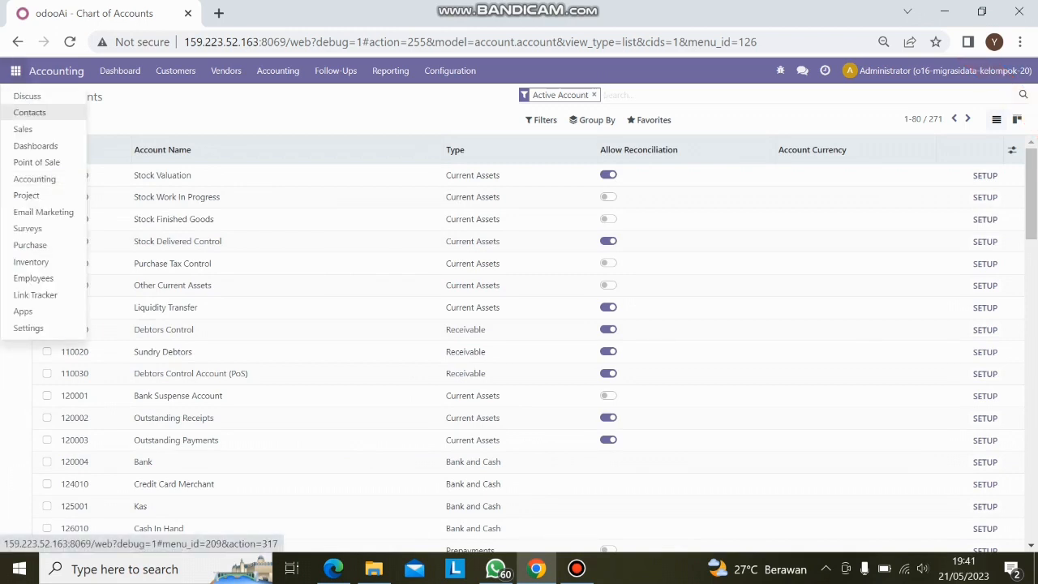
pyautogui.click(30, 112)
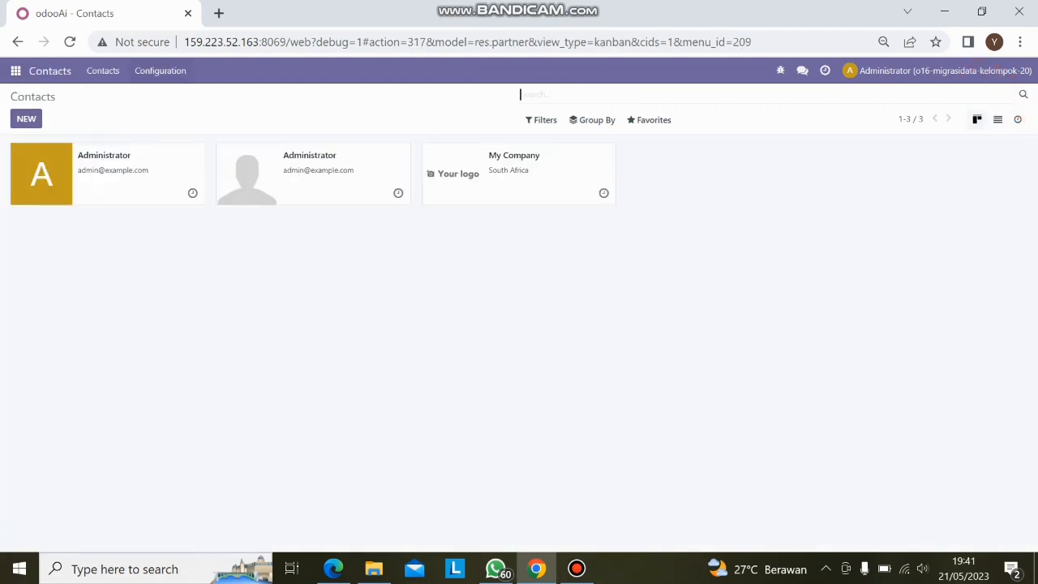
pyautogui.click(161, 70)
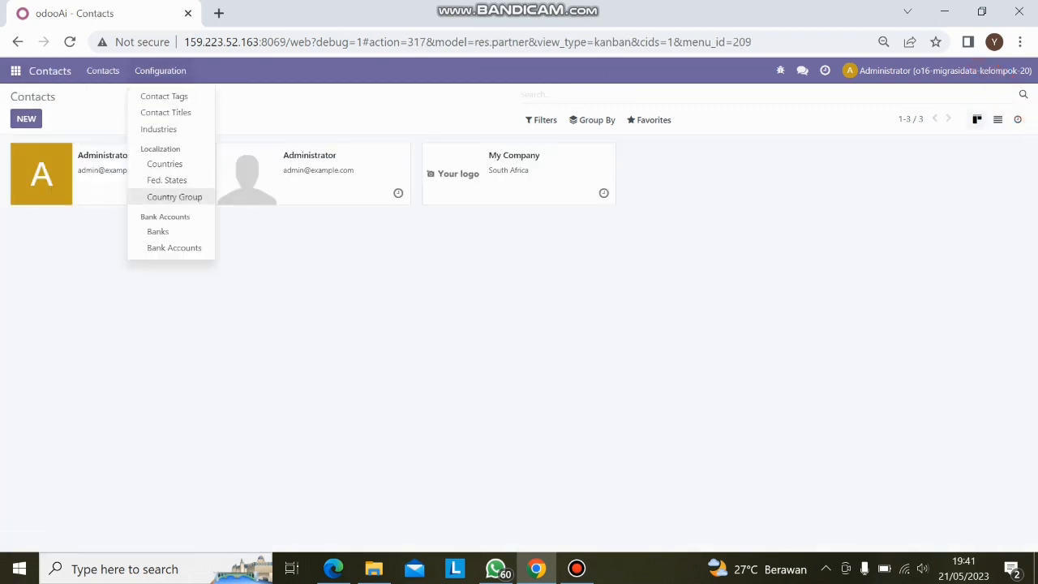
pyautogui.click(158, 231)
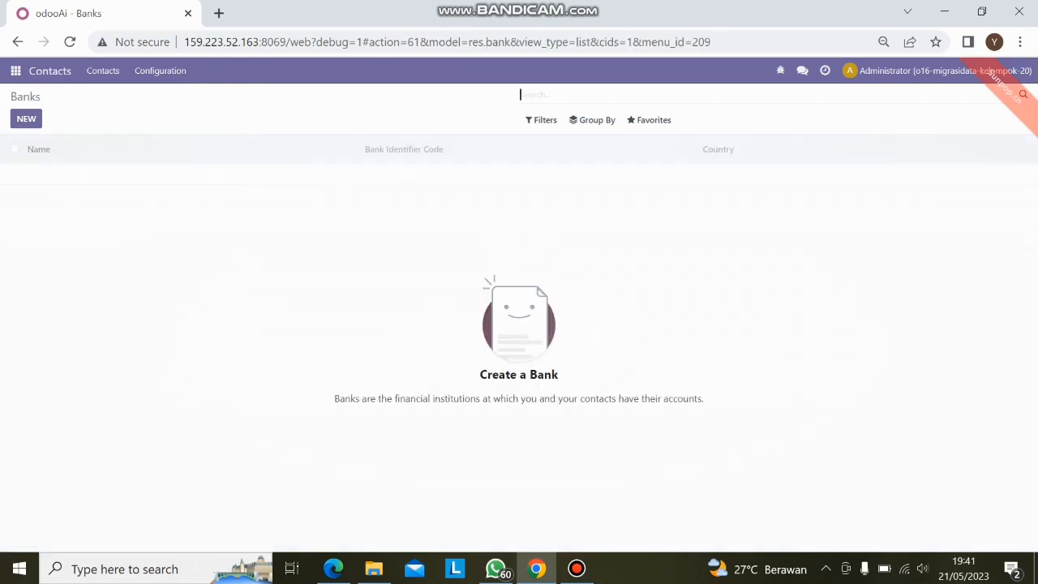
pyautogui.click(649, 120)
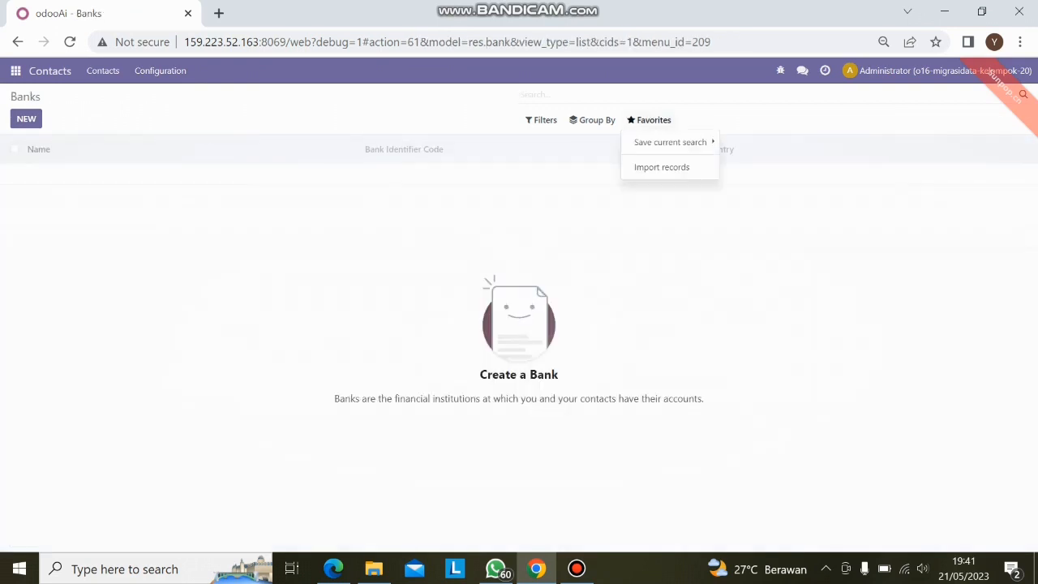
pyautogui.click(662, 167)
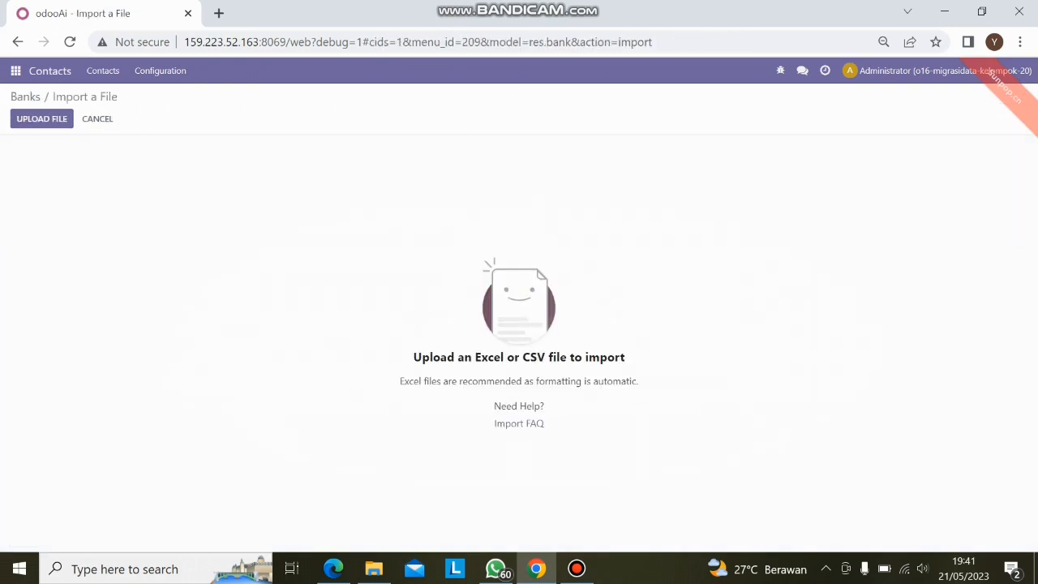
# - Load Data Kelompok 20.xlsx, select its Bank sheet, and test and import the bank records
pyautogui.click(42, 118)
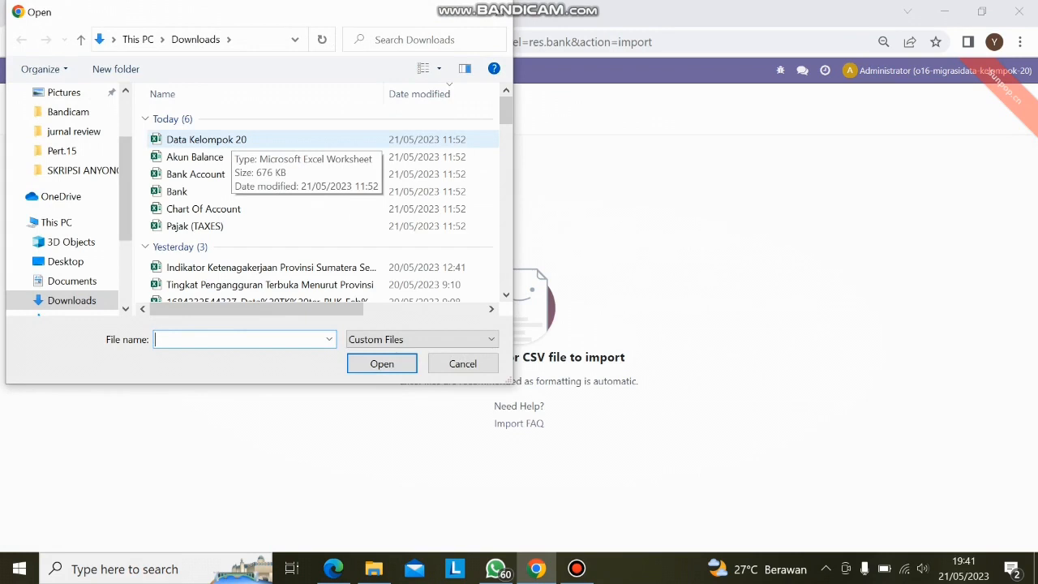
pyautogui.click(230, 138)
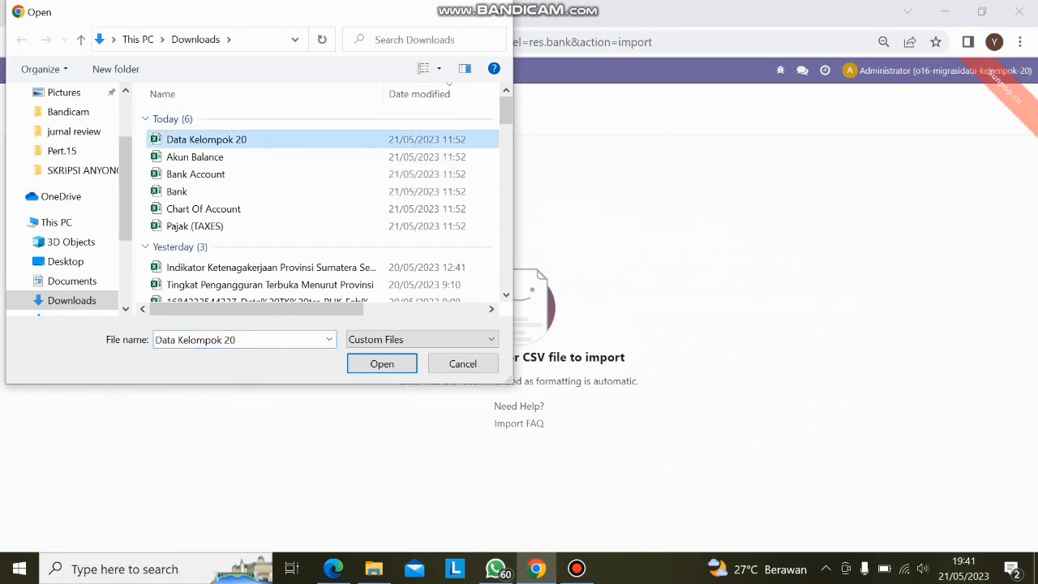
pyautogui.click(382, 363)
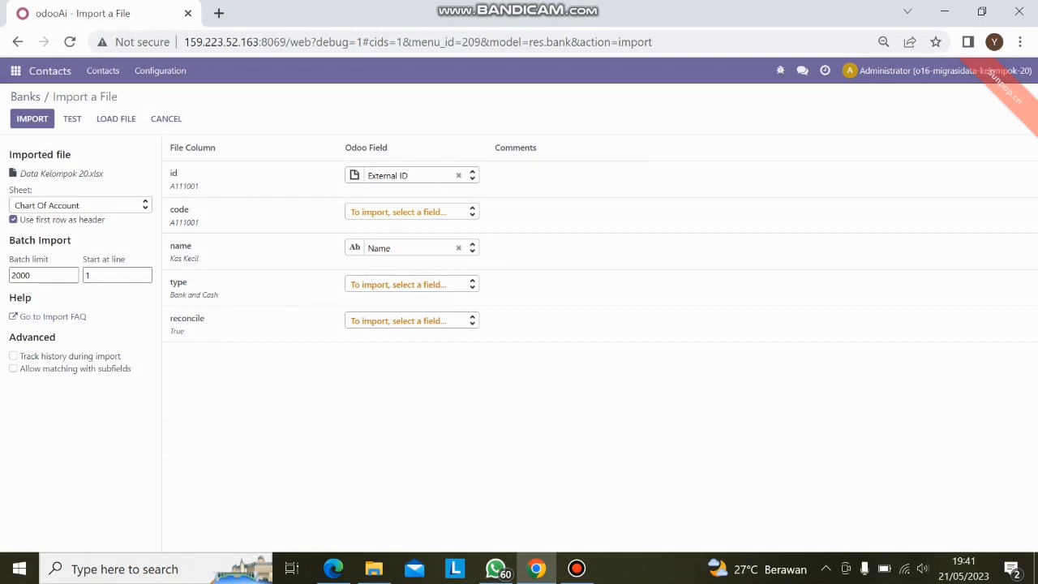
pyautogui.click(80, 206)
pyautogui.click(49, 241)
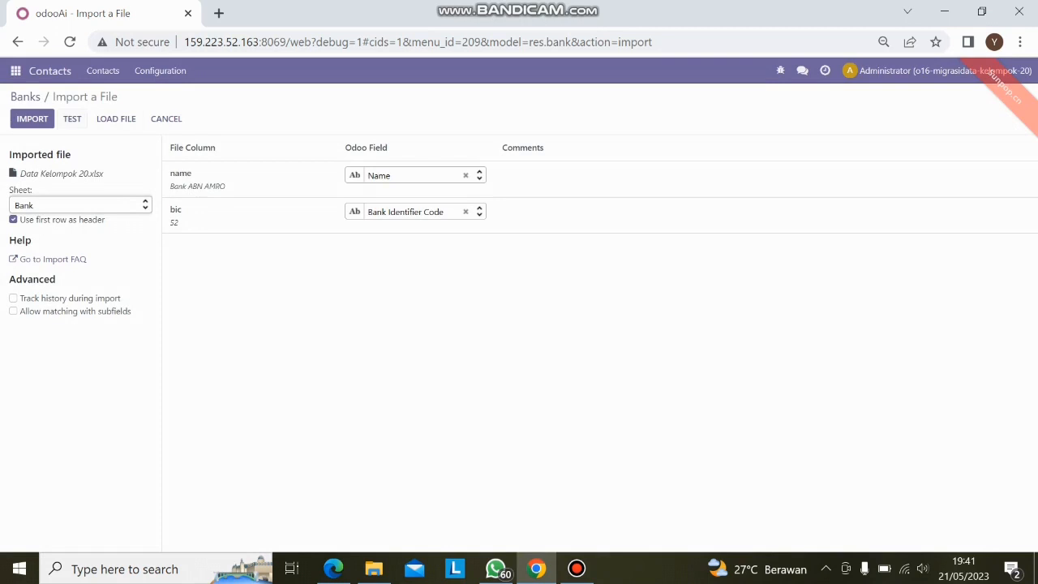
pyautogui.click(72, 119)
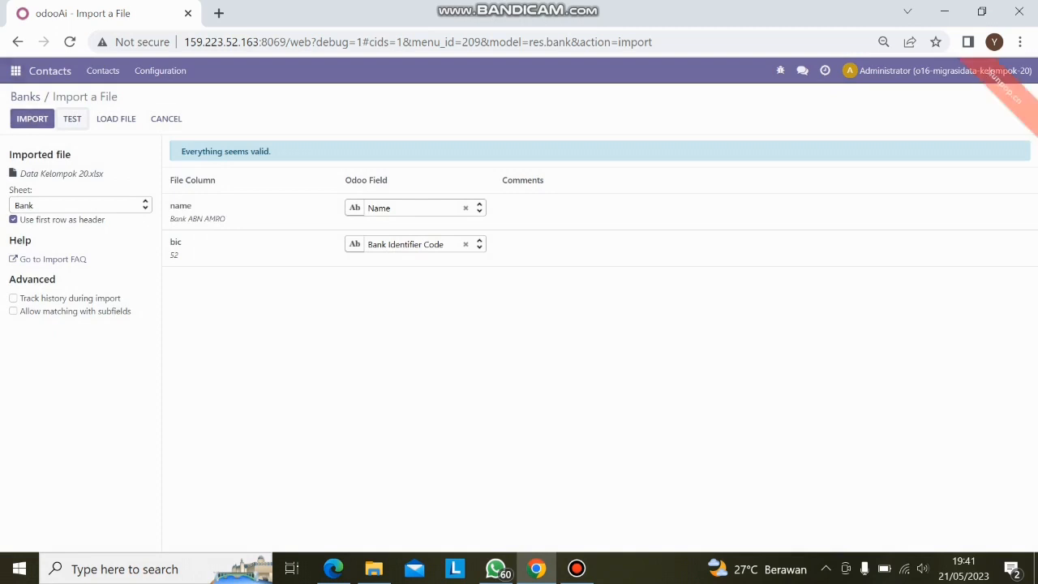
pyautogui.click(32, 119)
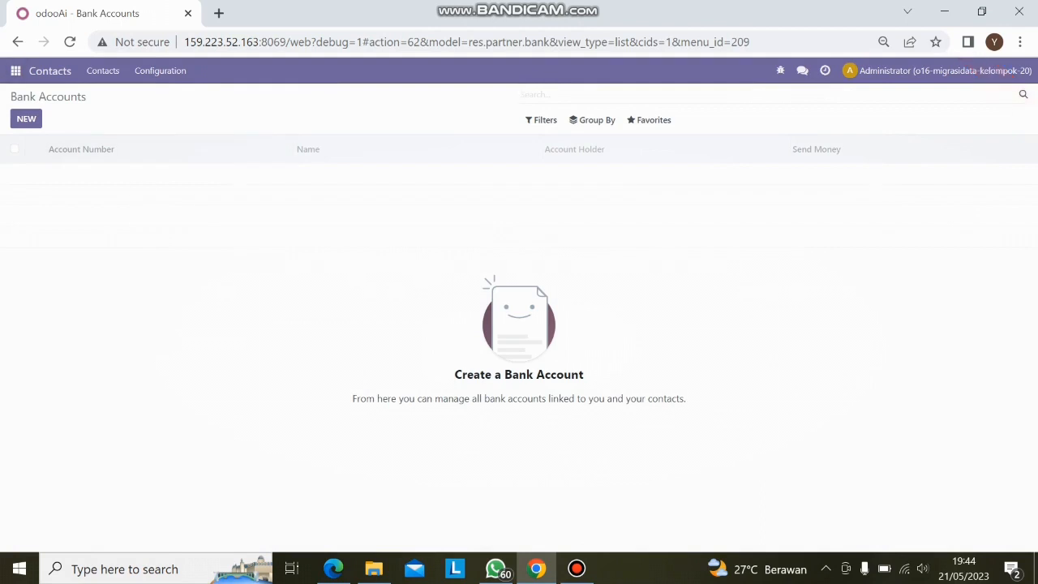
# - Open the Bank Accounts list in Contacts and start a record import for it
pyautogui.click(161, 71)
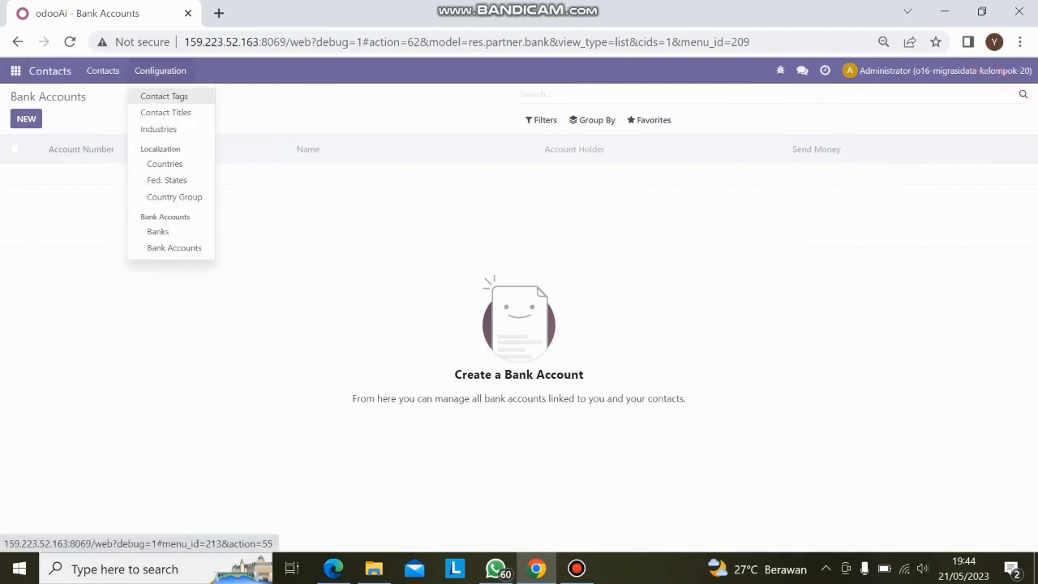
pyautogui.click(175, 247)
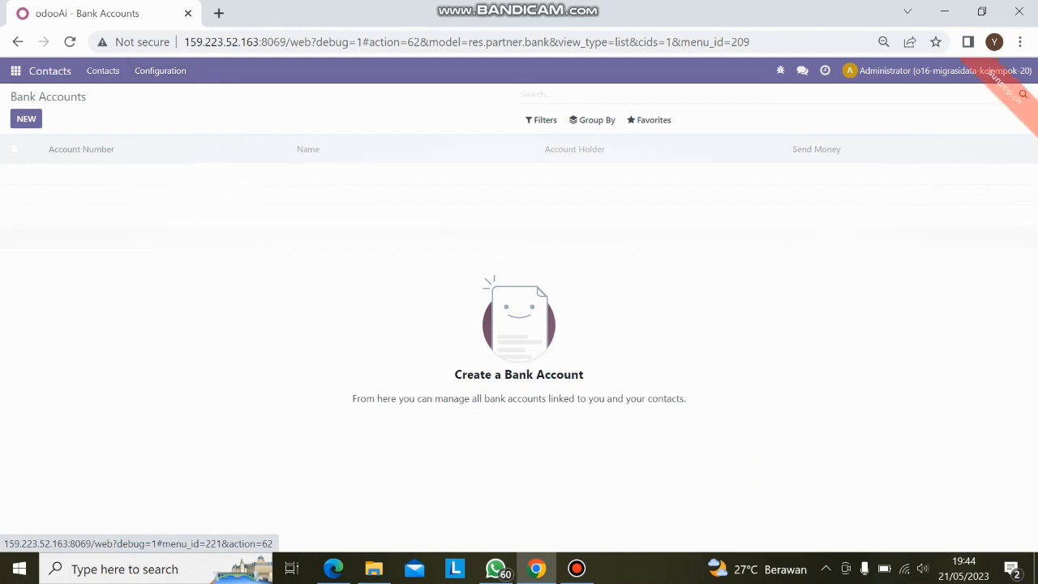
pyautogui.click(649, 119)
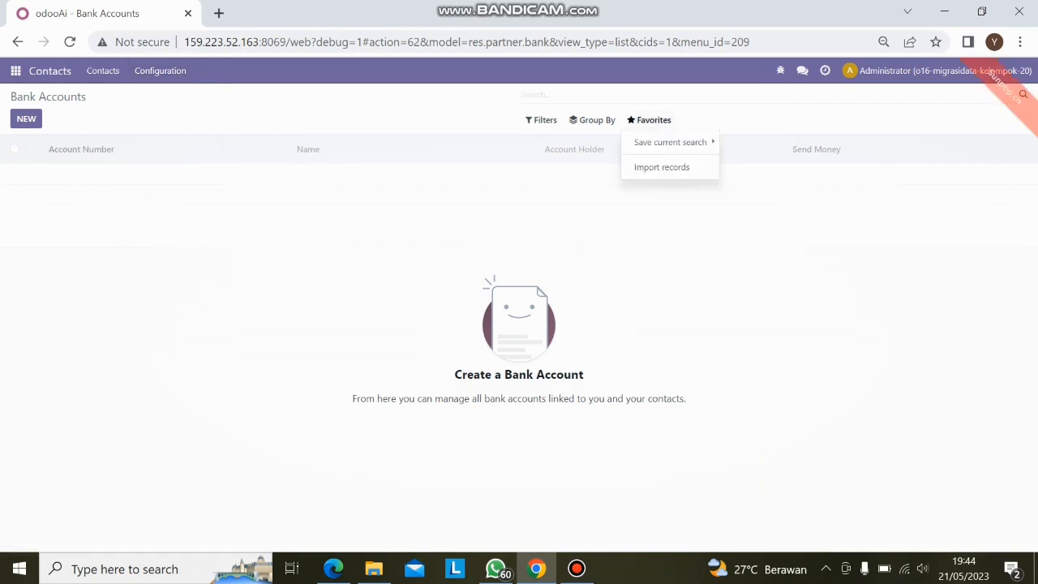
pyautogui.click(662, 167)
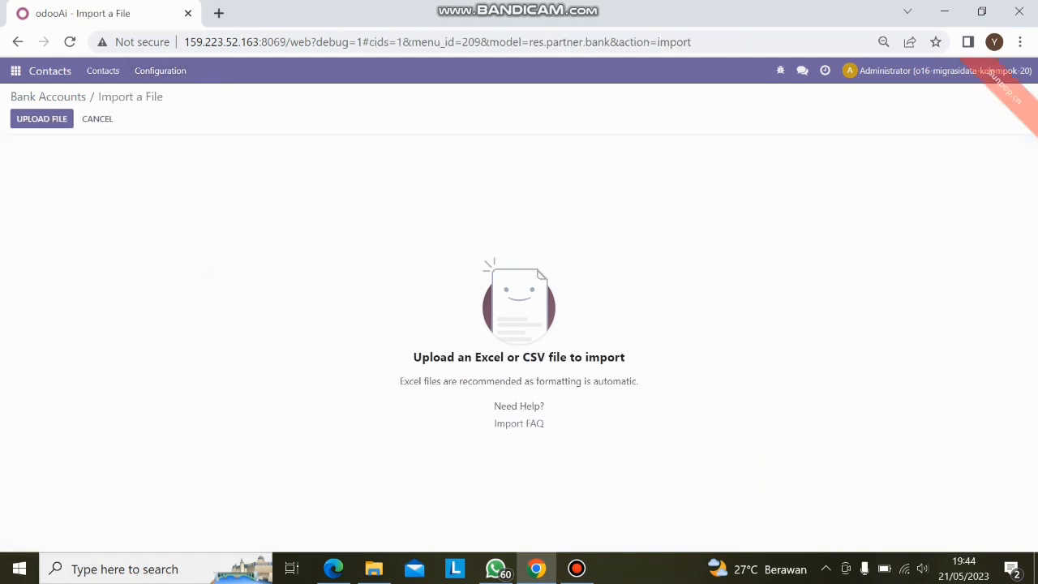
# - Load the file Bank Account.xlsx, then test and import its bank account records
pyautogui.click(41, 119)
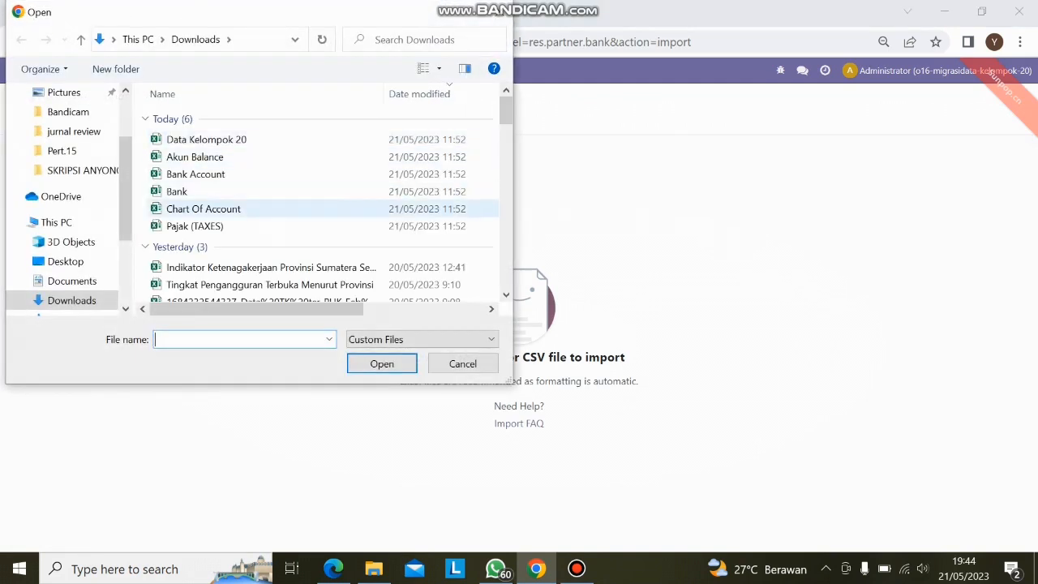
pyautogui.click(194, 174)
pyautogui.click(383, 363)
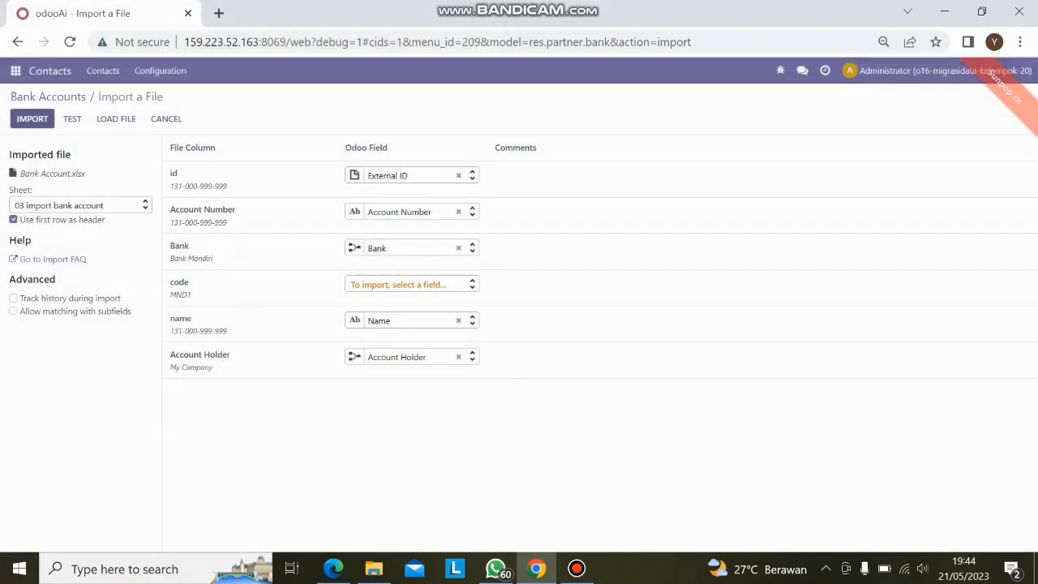
pyautogui.click(72, 118)
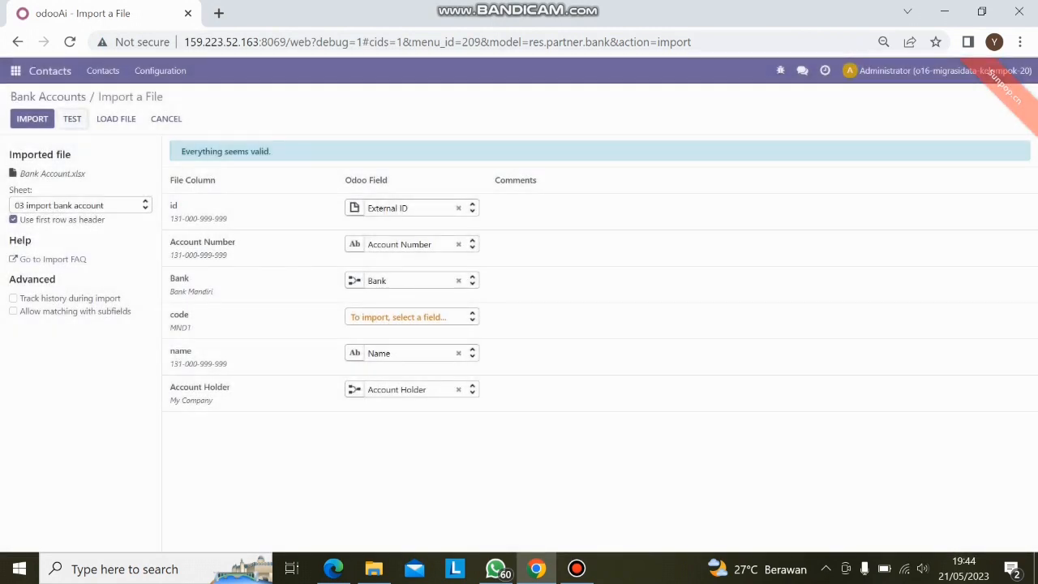
pyautogui.click(32, 118)
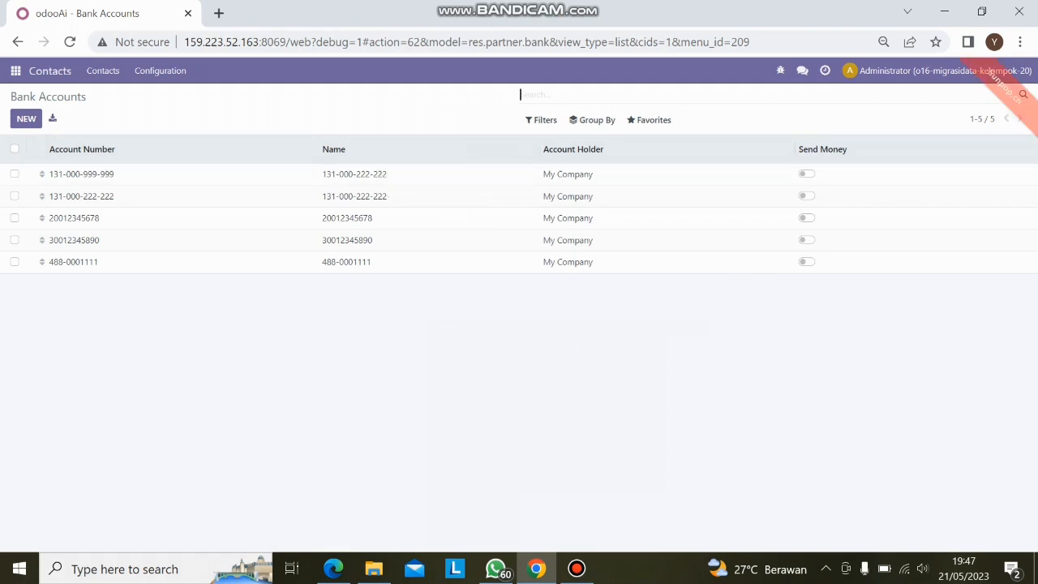
# - Open Journal Entries in the Accounting app and start a record import for them
pyautogui.click(15, 71)
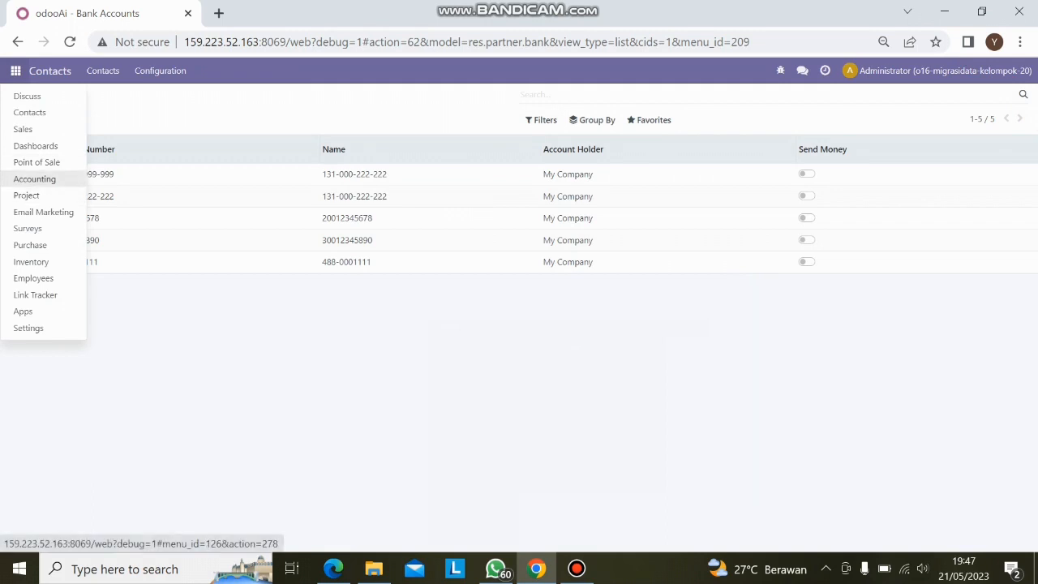
pyautogui.click(34, 178)
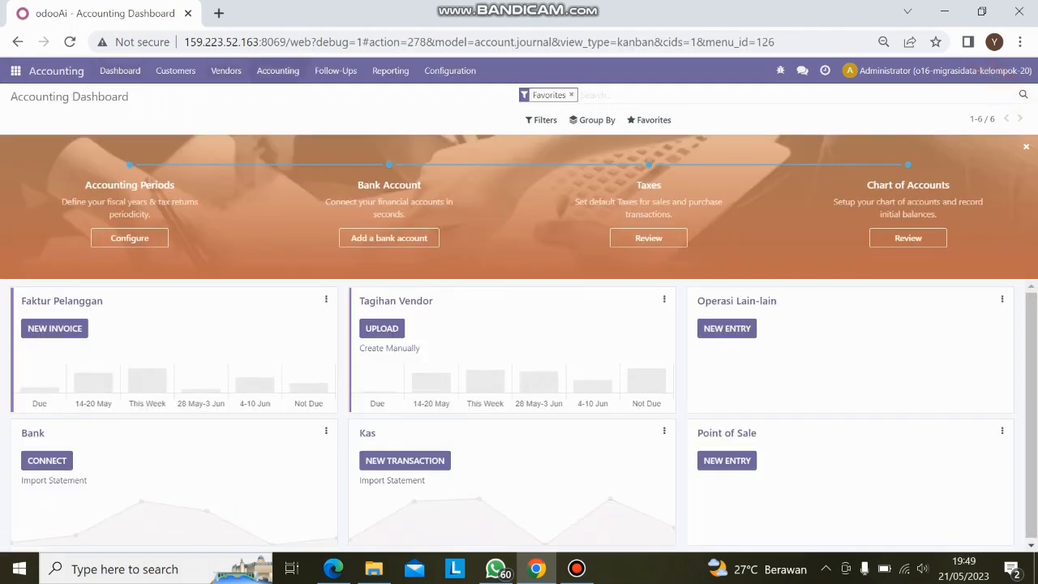
pyautogui.click(277, 70)
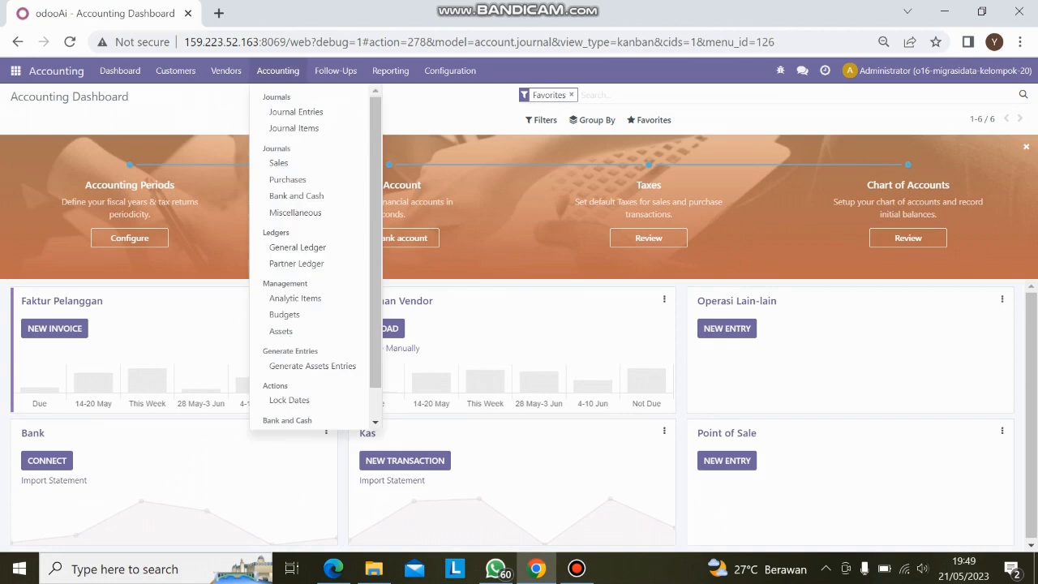
pyautogui.click(296, 112)
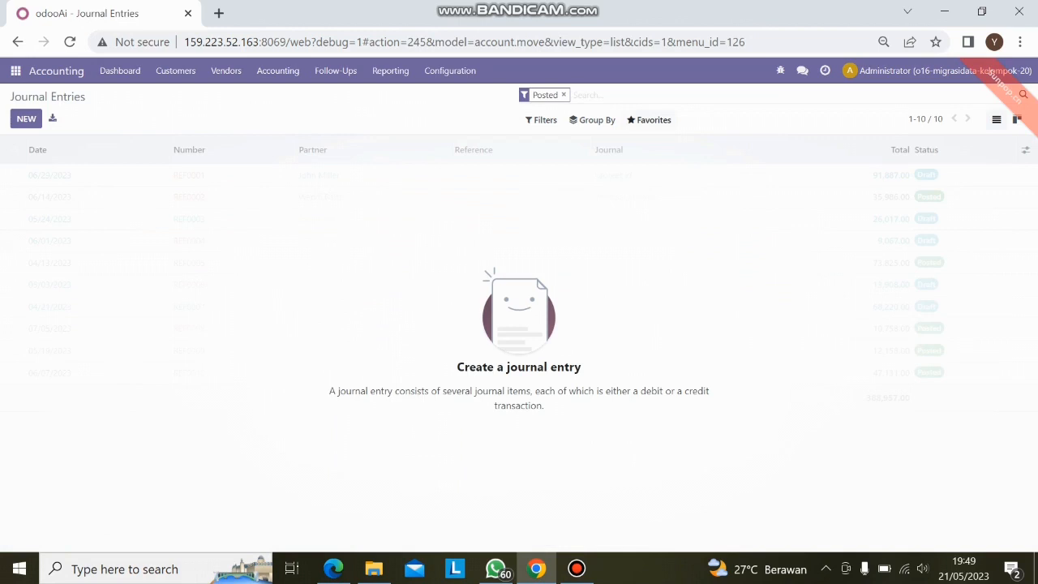
pyautogui.click(650, 120)
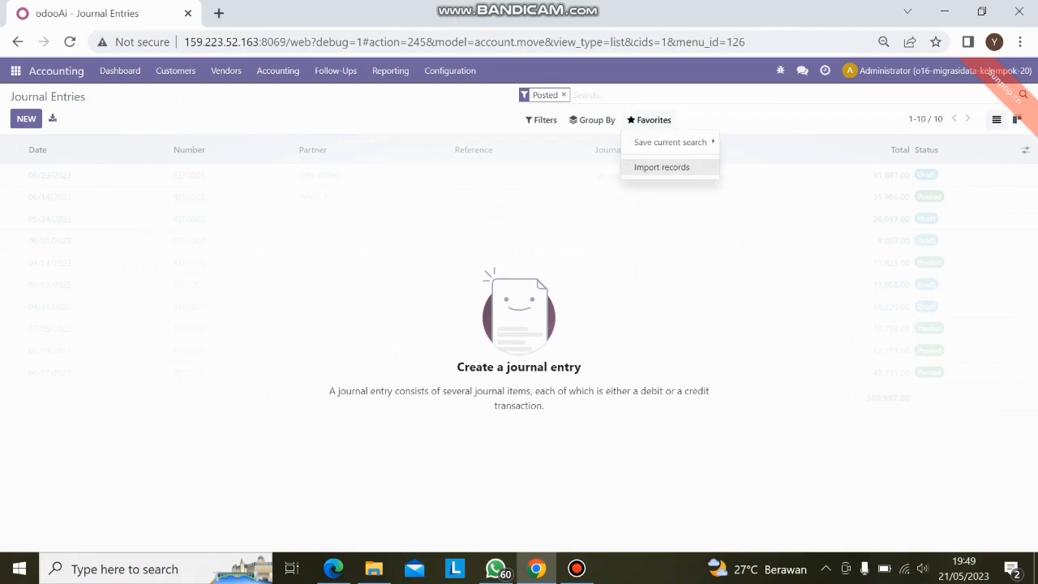
pyautogui.click(662, 167)
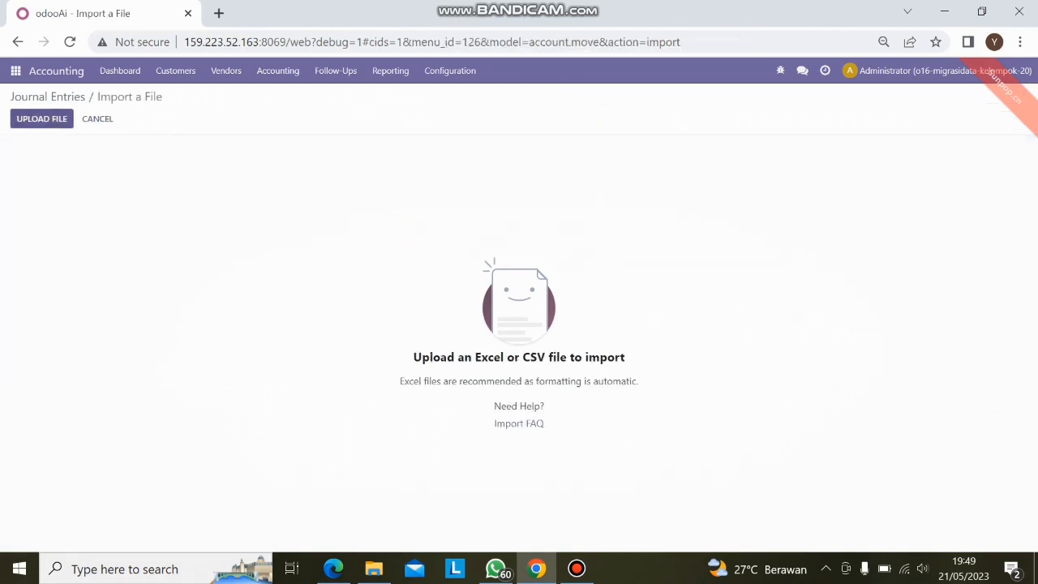
# - Load Data Kelompok 20.xlsx for the journal entries, select its Beginning Balance sheet and test the data
pyautogui.click(41, 118)
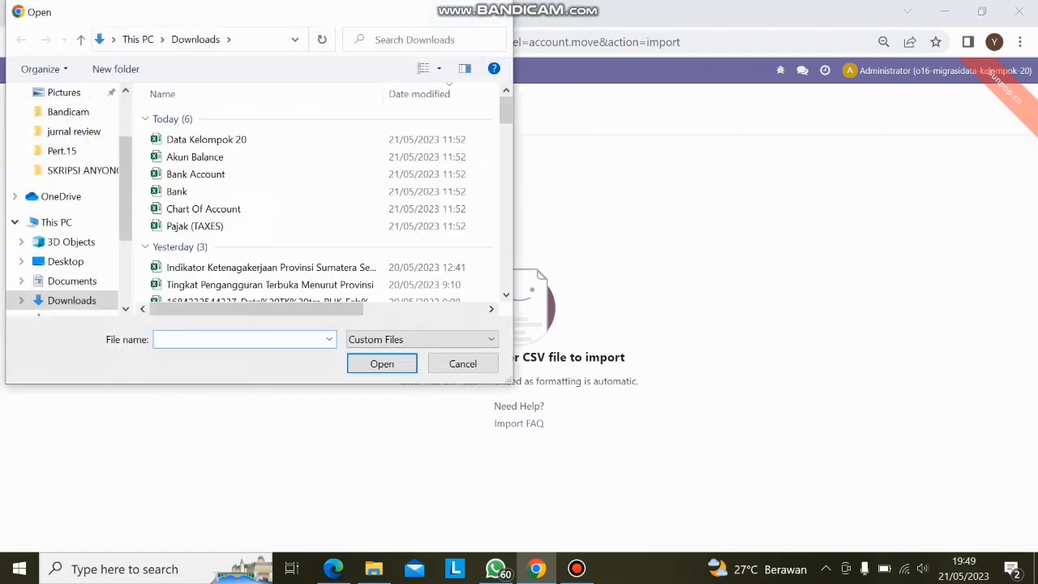
pyautogui.click(206, 139)
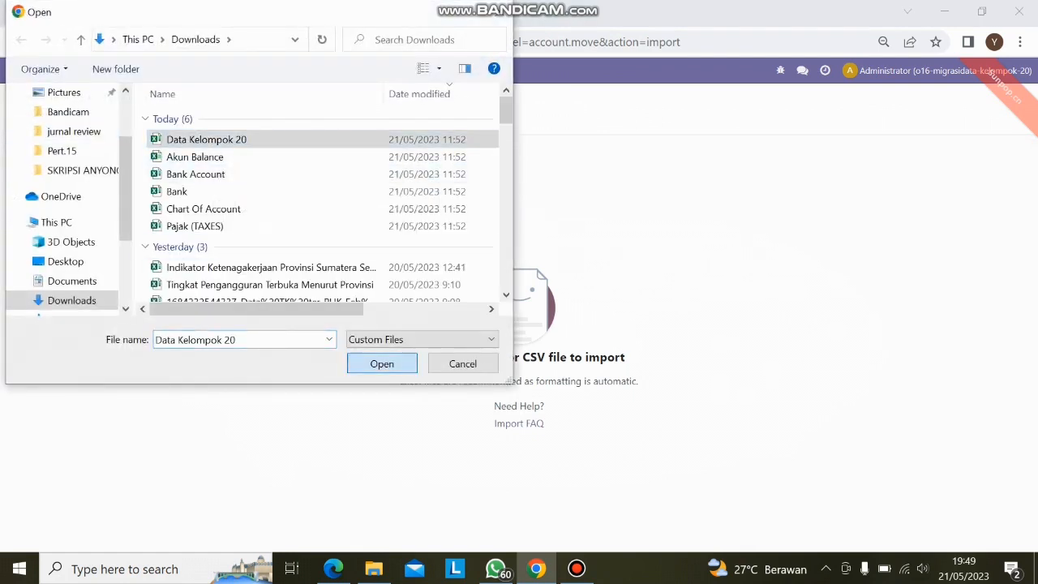
pyautogui.click(382, 364)
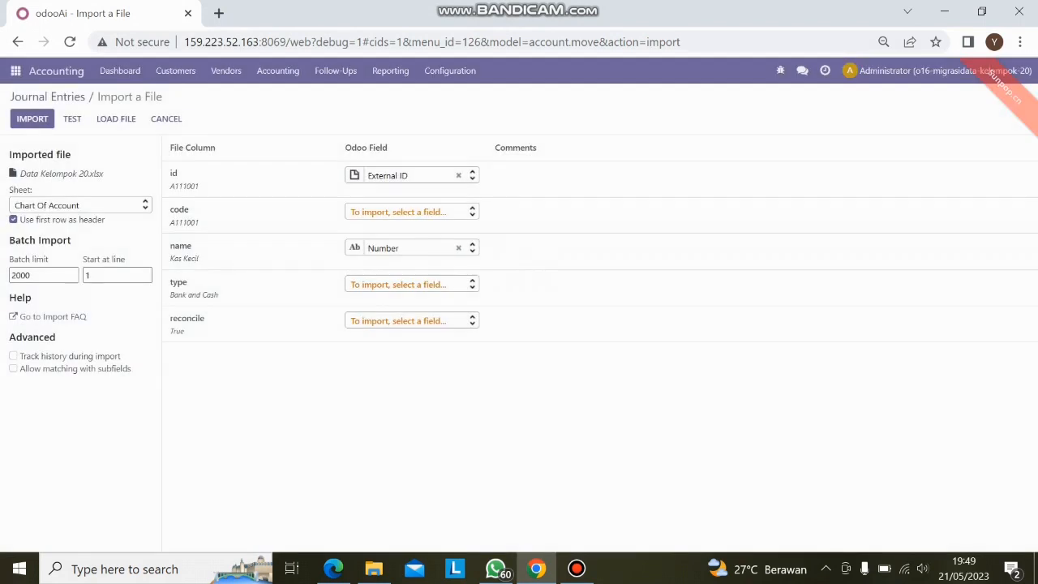
pyautogui.click(80, 205)
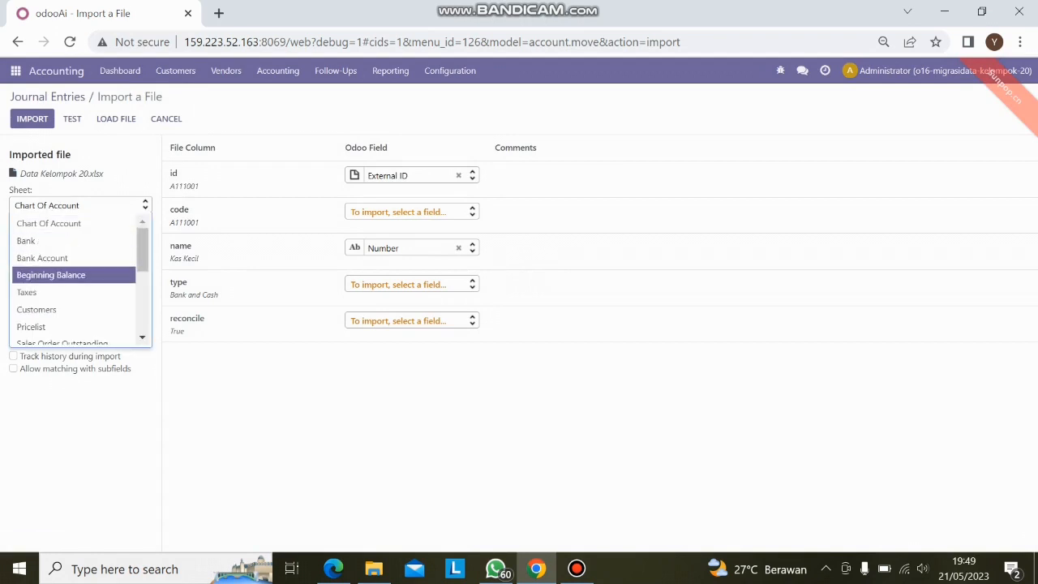
pyautogui.click(73, 275)
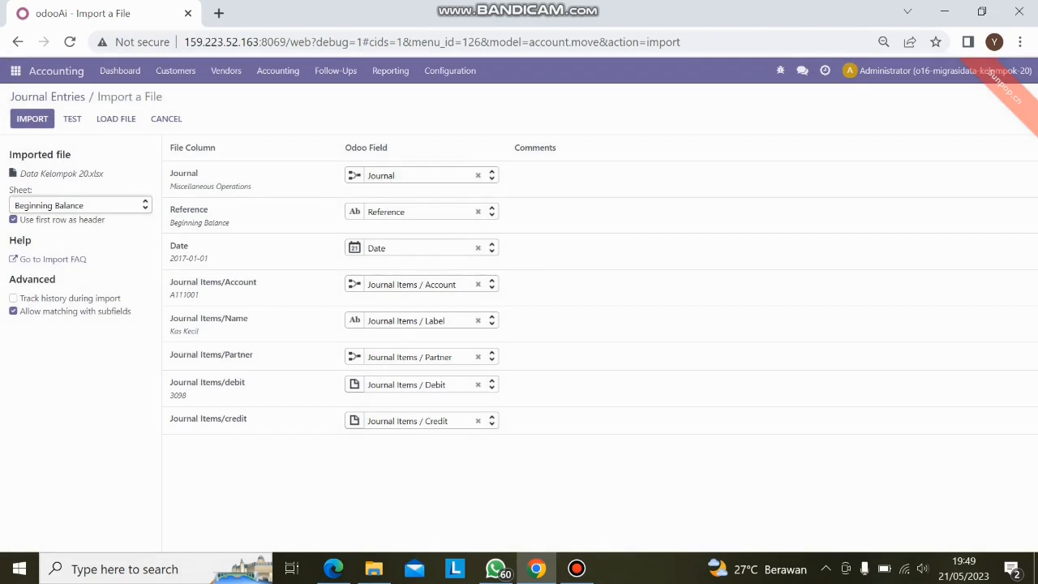
pyautogui.click(72, 119)
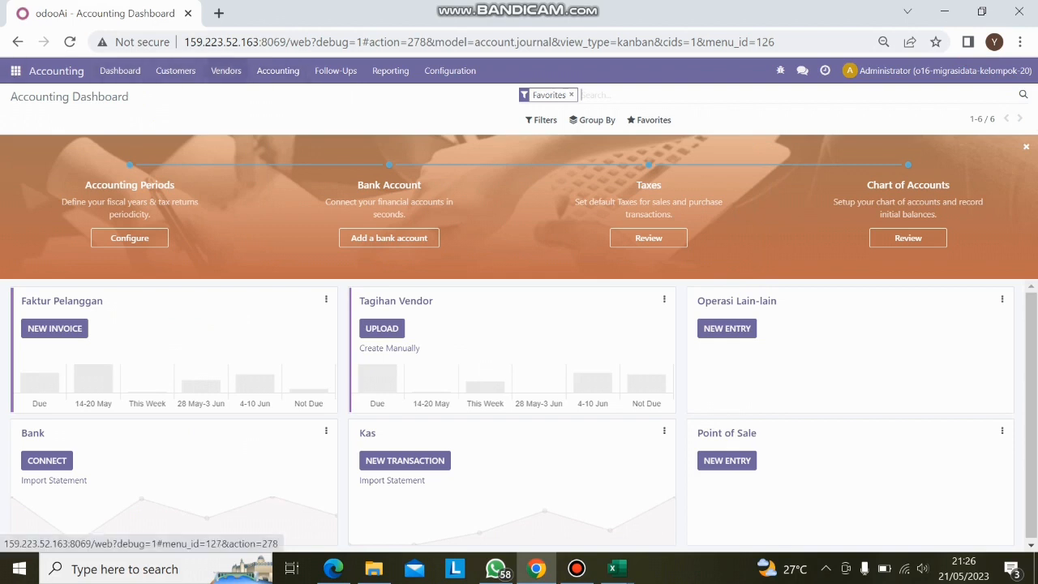
# - Open the Taxes list in the Accounting configuration and start a record import for it
pyautogui.click(278, 71)
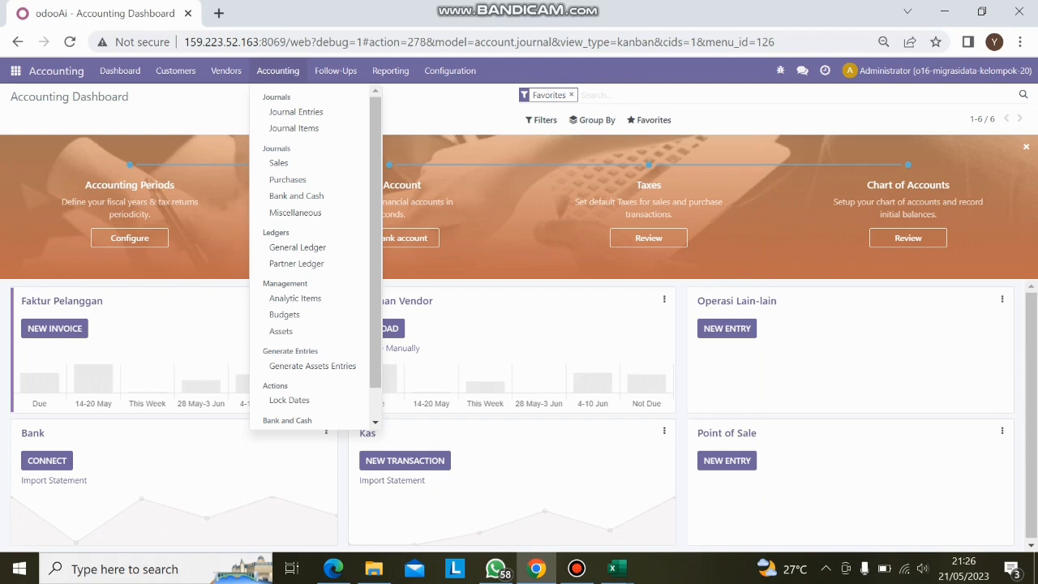
pyautogui.moveTo(450, 71)
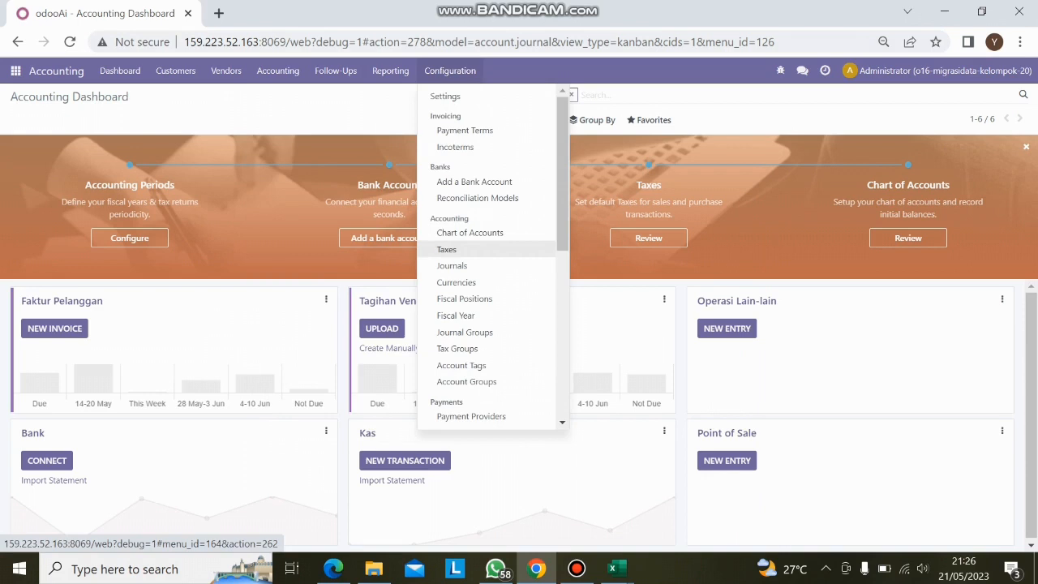
pyautogui.click(447, 249)
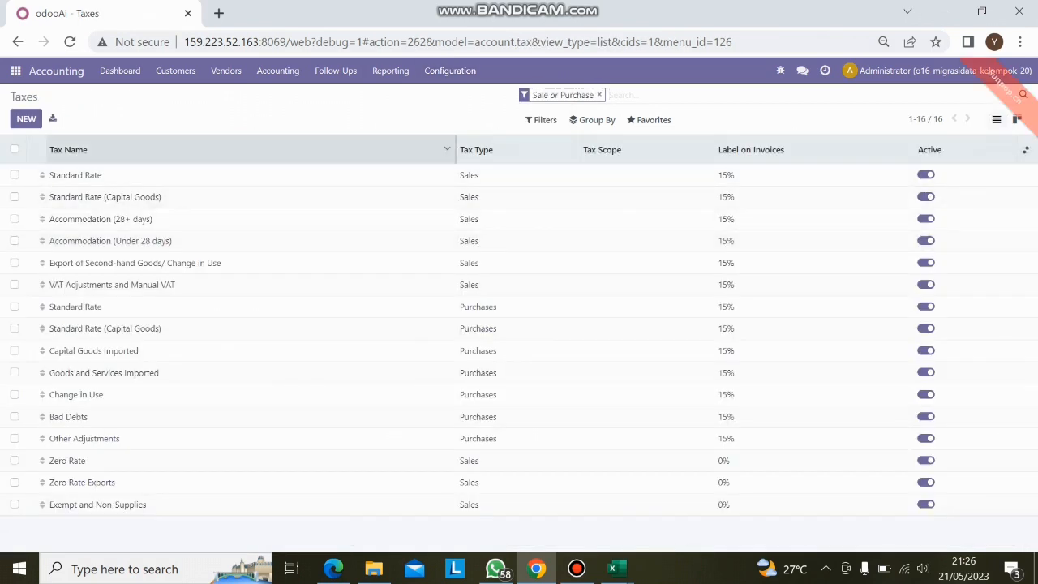
pyautogui.click(649, 120)
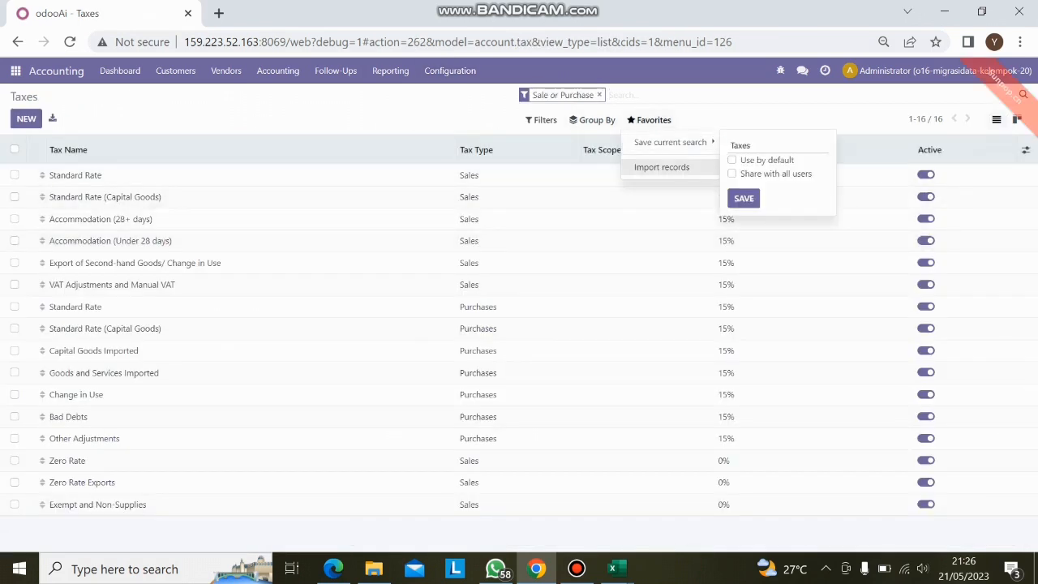
pyautogui.click(663, 167)
# - Load Data Kelompok 20.xlsx for the taxes, select its Taxes sheet, then test and import the records
pyautogui.click(41, 118)
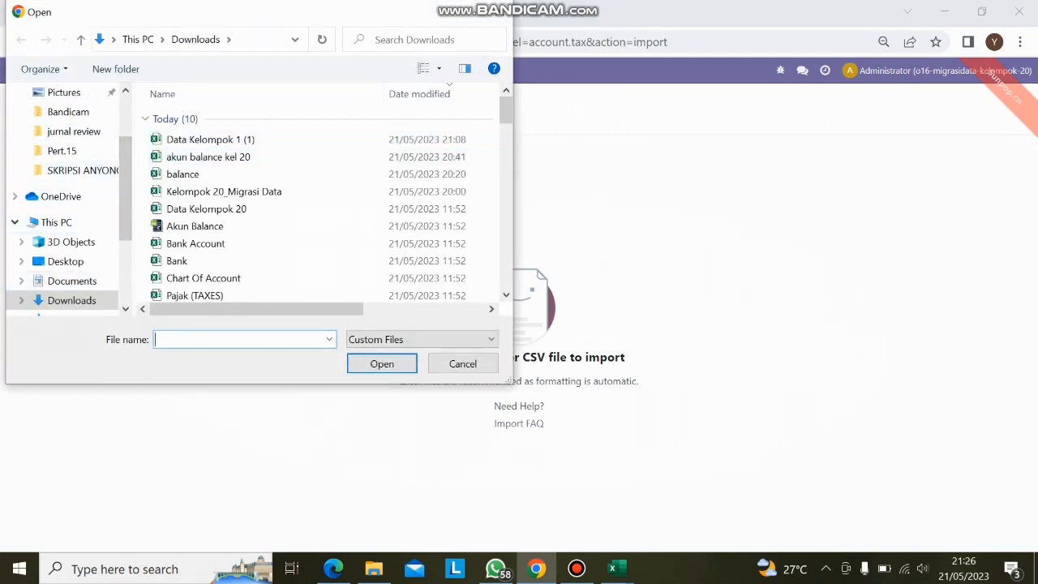
pyautogui.scroll(-1, 235, 192)
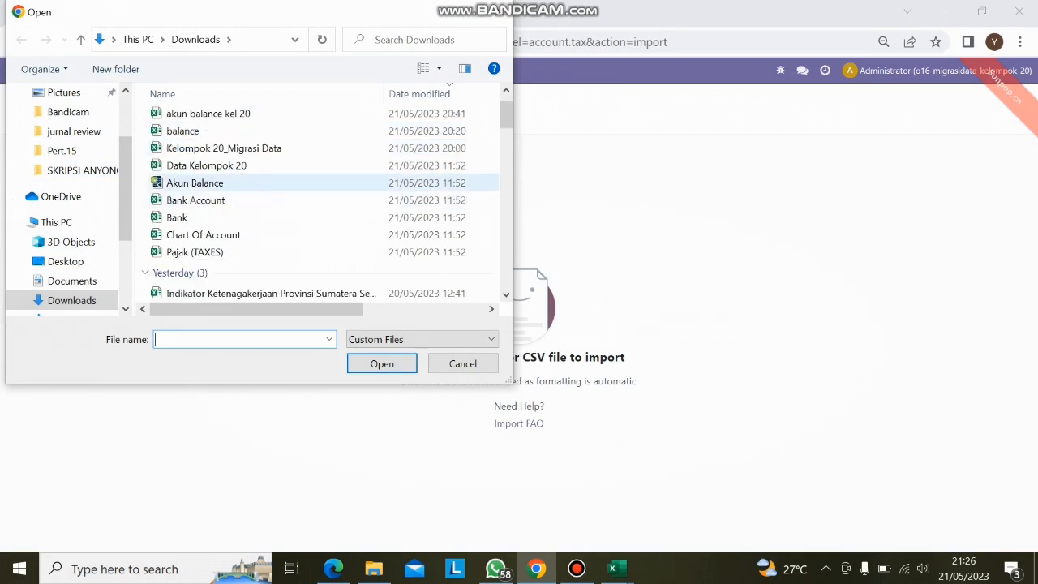
pyautogui.click(227, 166)
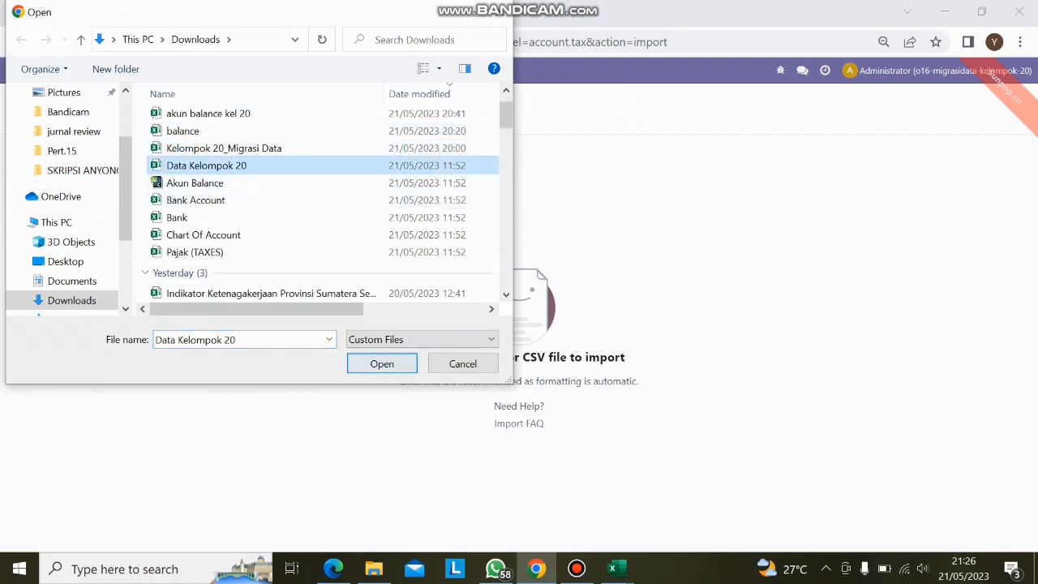
pyautogui.click(382, 363)
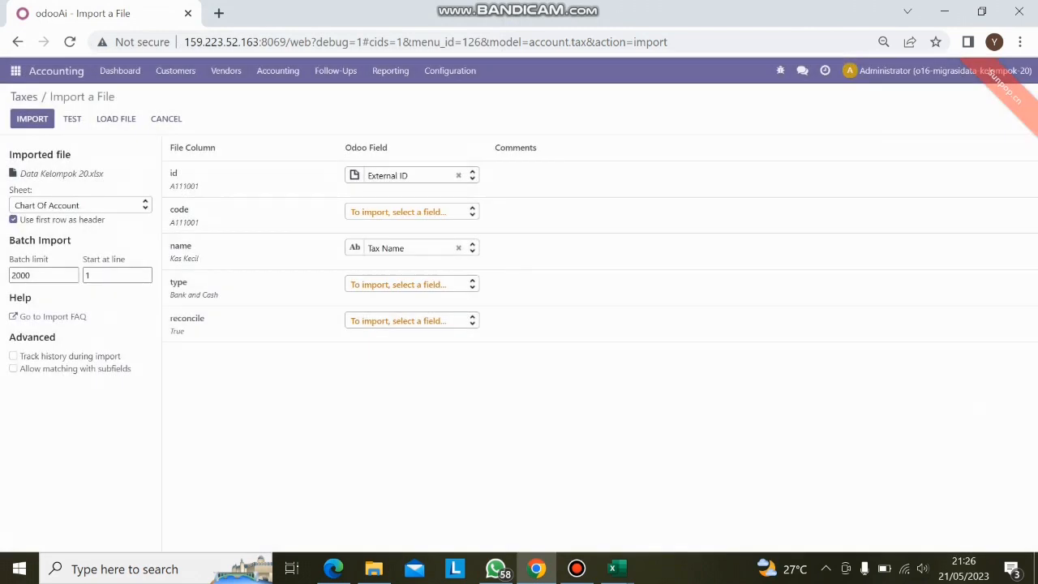
pyautogui.click(79, 205)
pyautogui.click(48, 292)
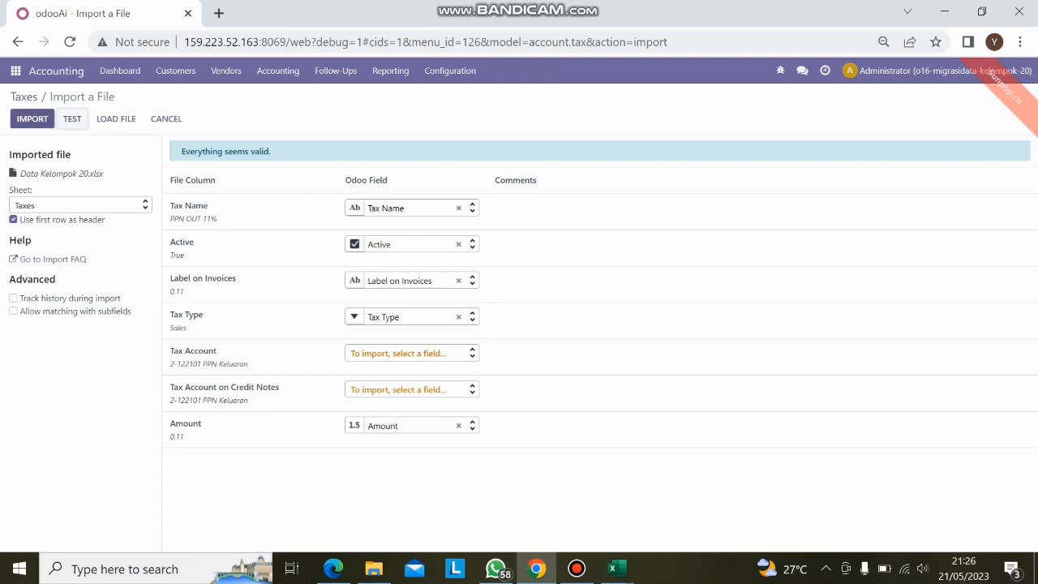
pyautogui.click(32, 119)
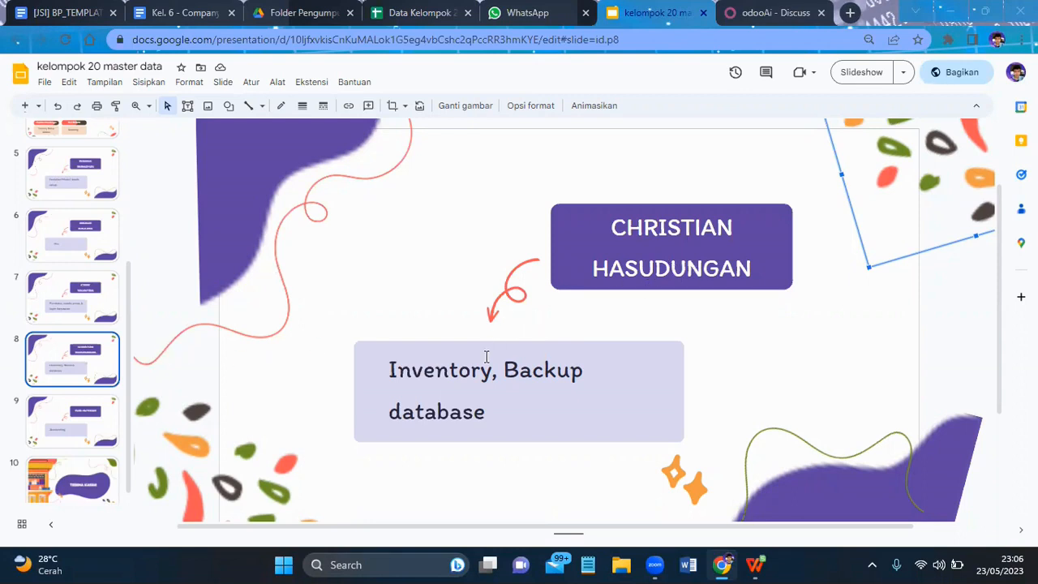
# - Switch from the slides to Odoo, open Units of Measure in the Sales app and start a record import for them
pyautogui.hotkey('ctrl', 'Tab')
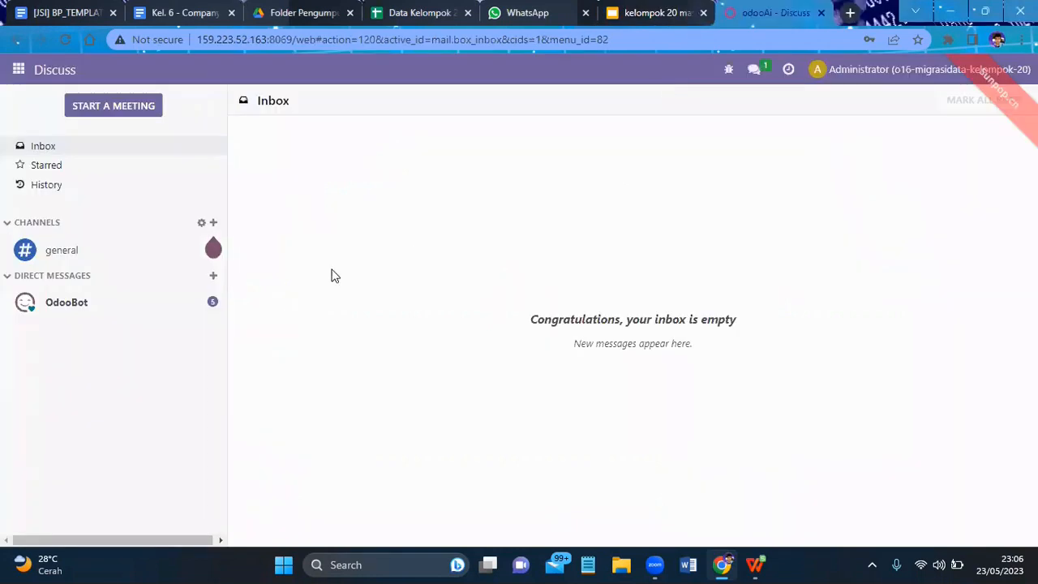
pyautogui.click(19, 70)
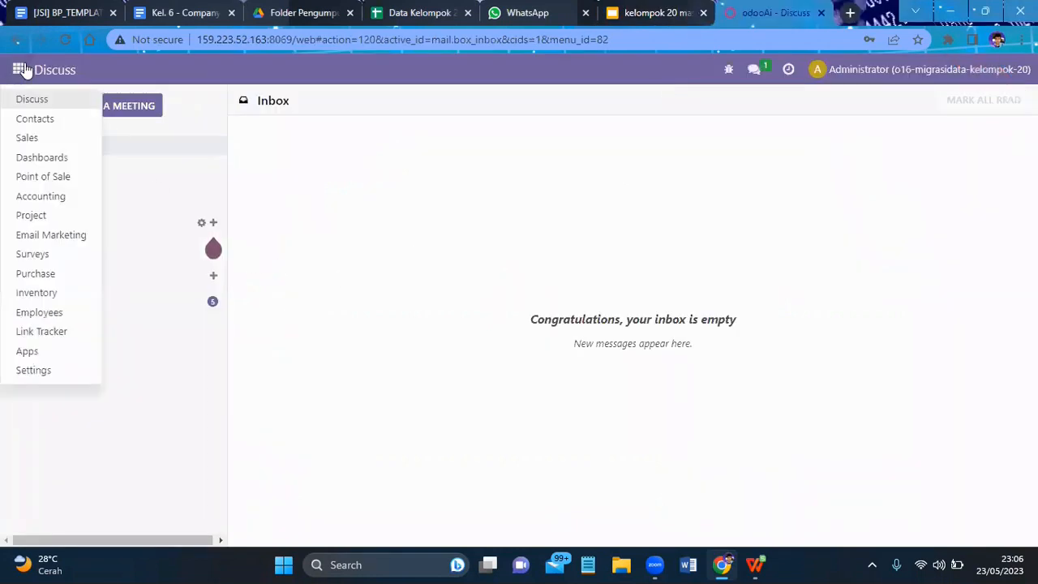
pyautogui.click(12, 142)
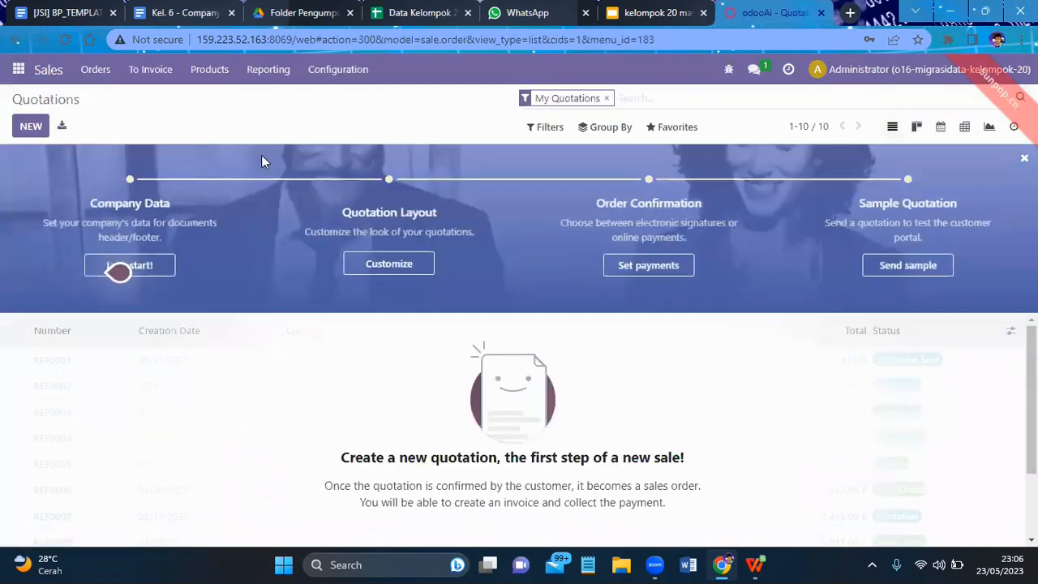
pyautogui.click(330, 73)
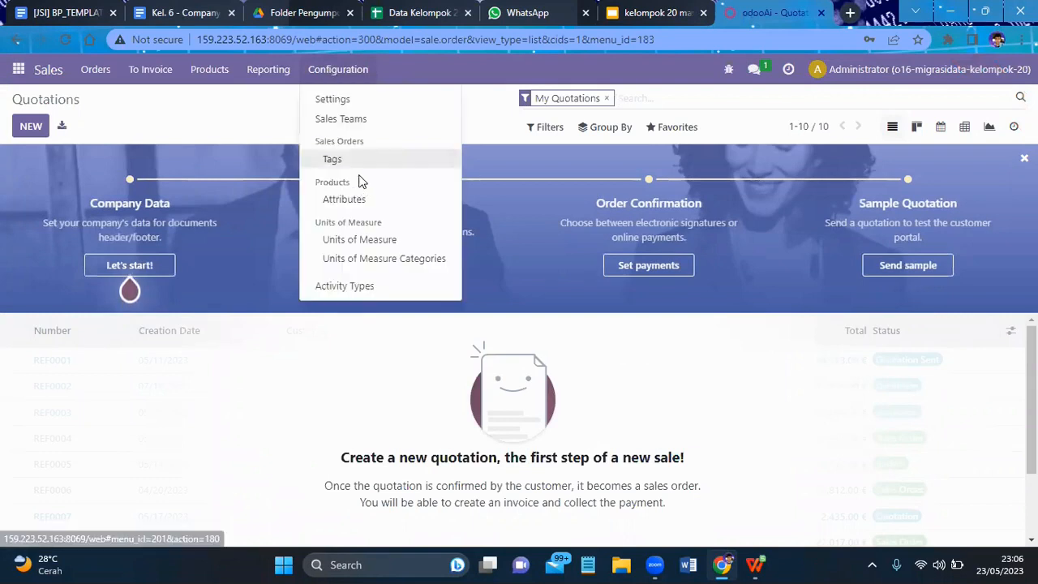
pyautogui.click(360, 241)
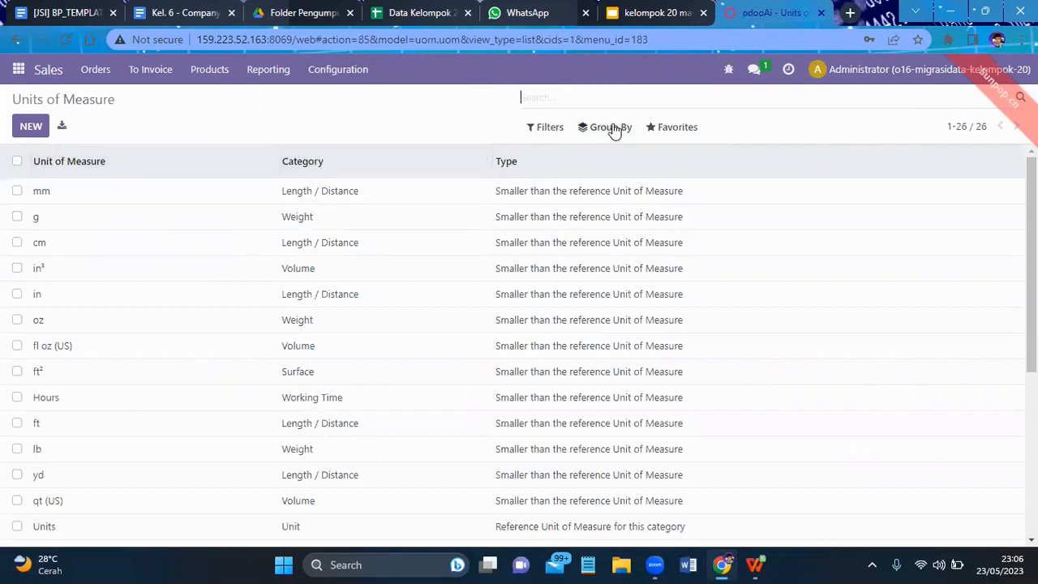
pyautogui.click(653, 129)
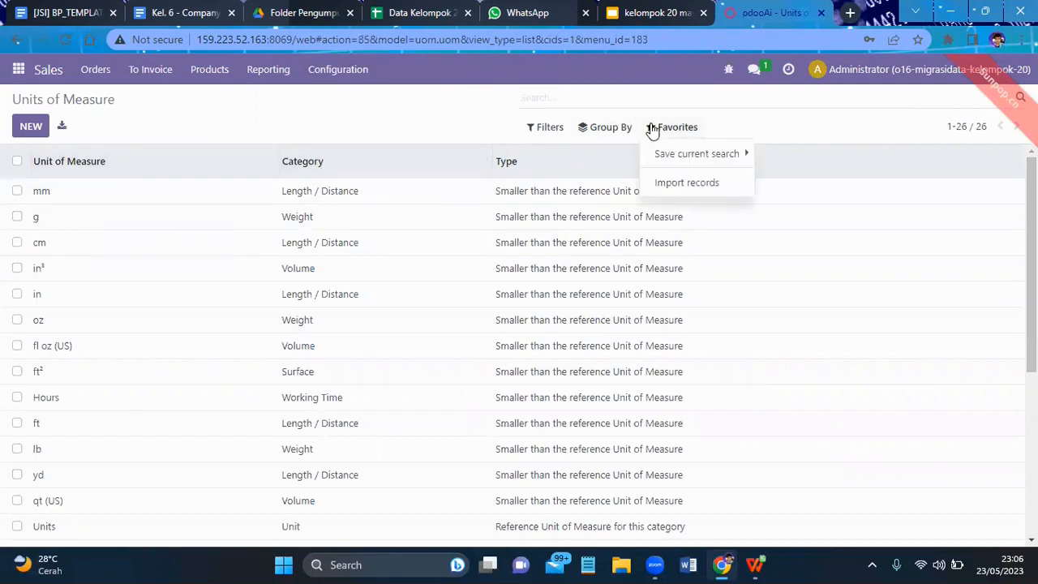
pyautogui.click(684, 185)
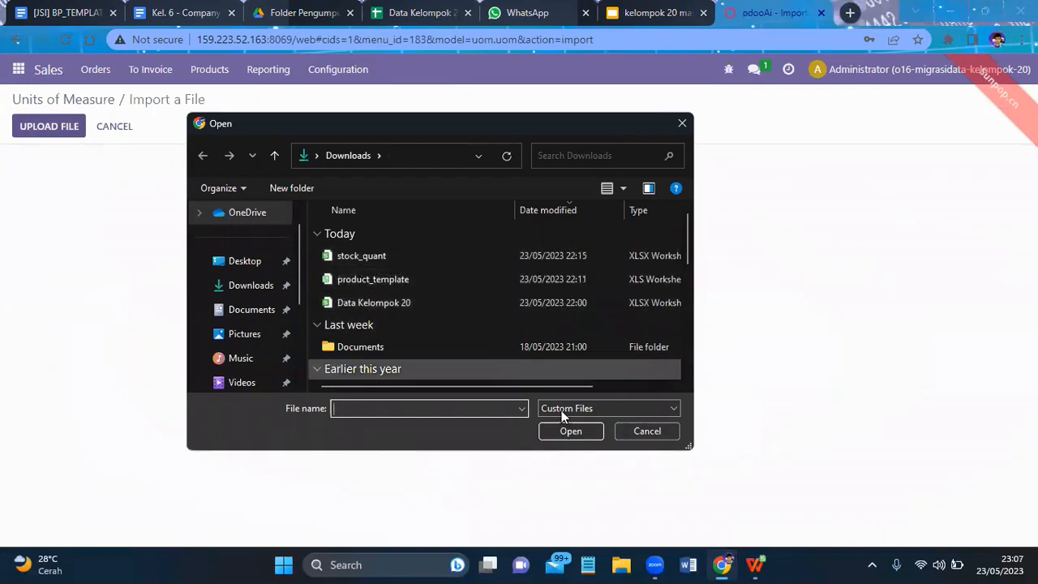
# - Dismiss the file selection, view the Data Kelompok 20 spreadsheet in Google Sheets and return to the Odoo import
pyautogui.click(401, 24)
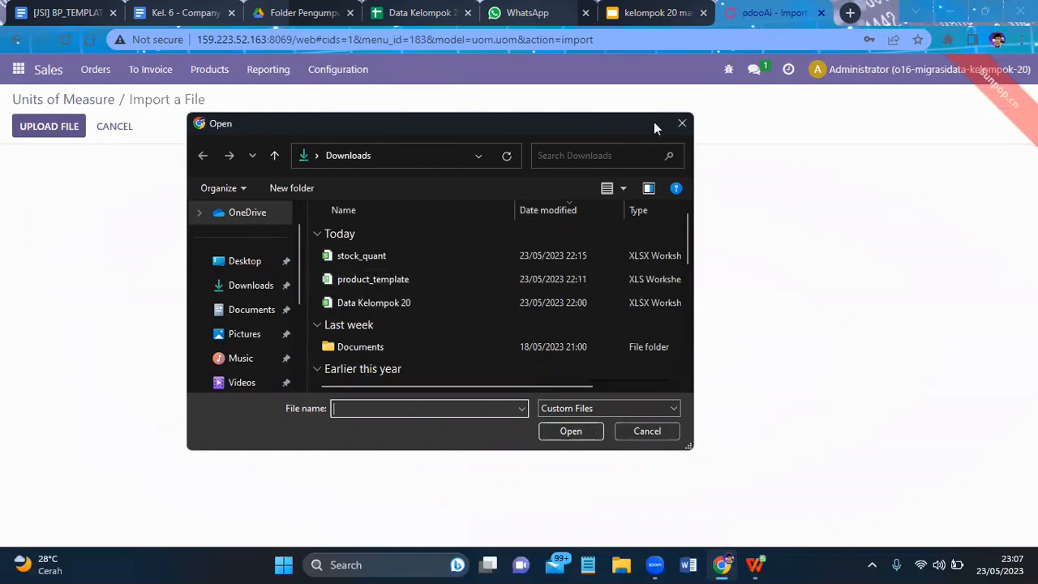
pyautogui.click(682, 122)
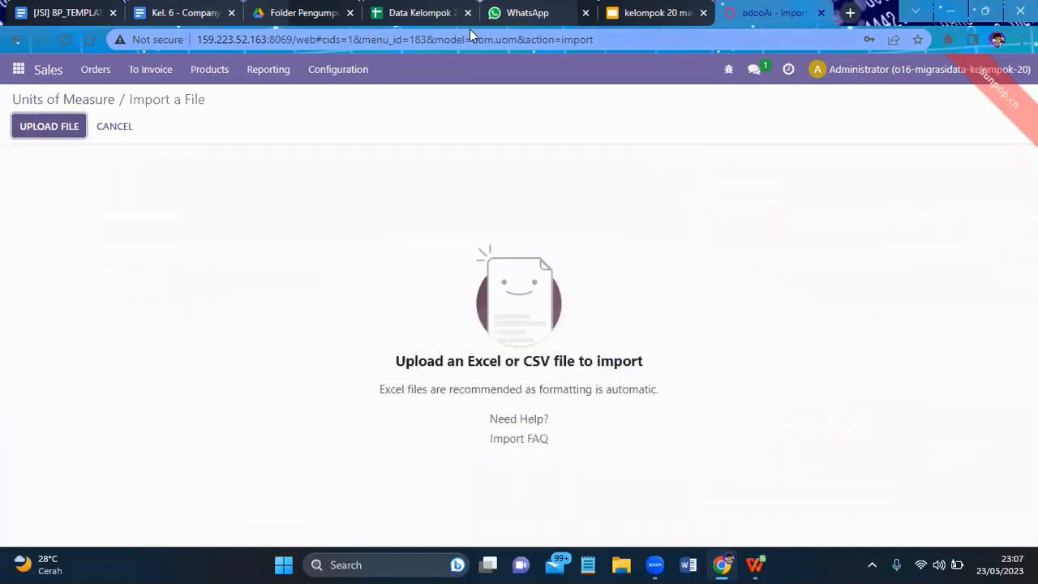
pyautogui.click(401, 23)
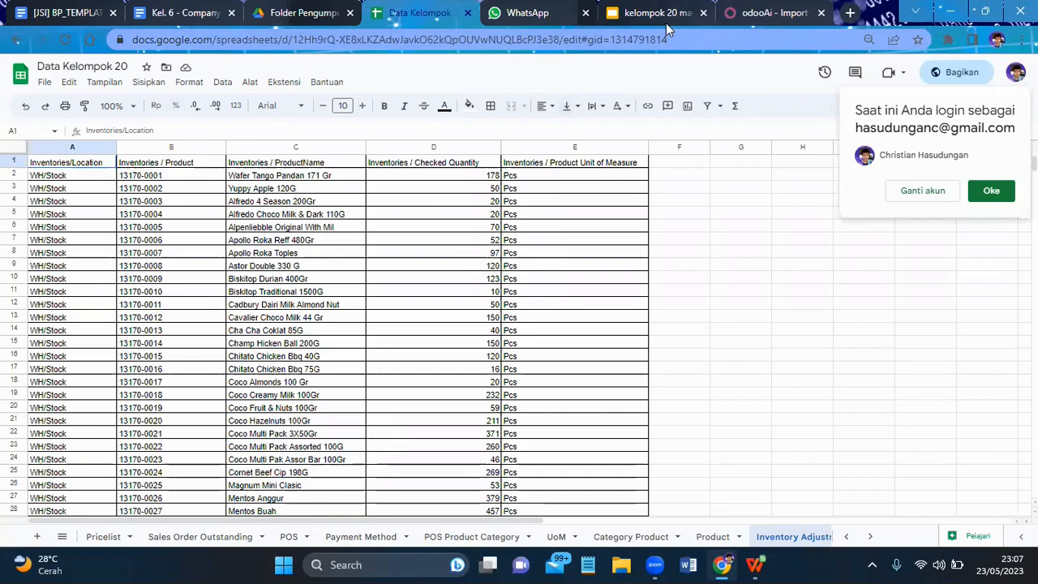
pyautogui.click(772, 13)
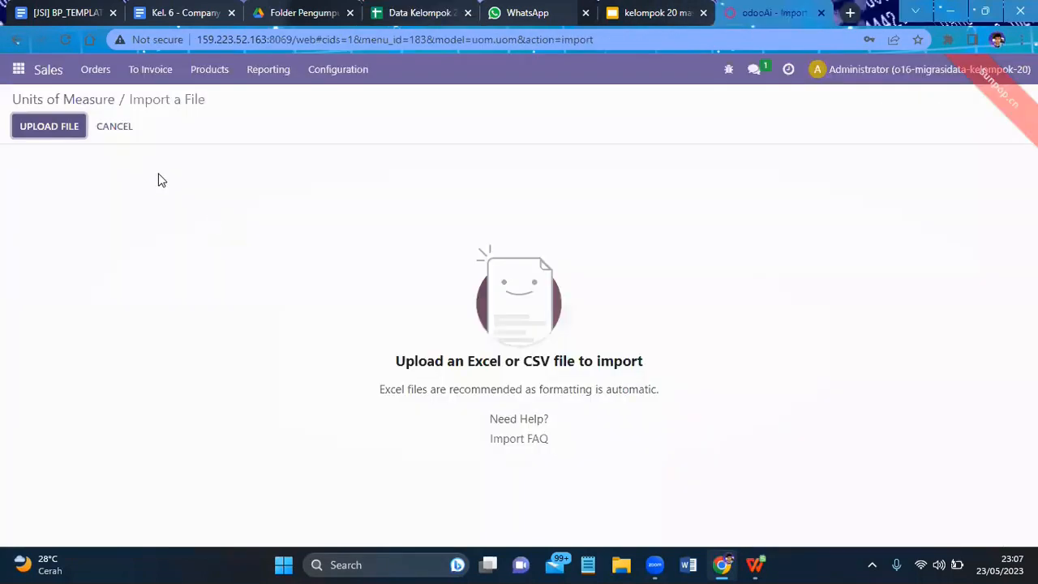
# - Load Data Kelompok 20.xlsx for the units of measure, select its UoM sheet, then test and import the records
pyautogui.click(51, 128)
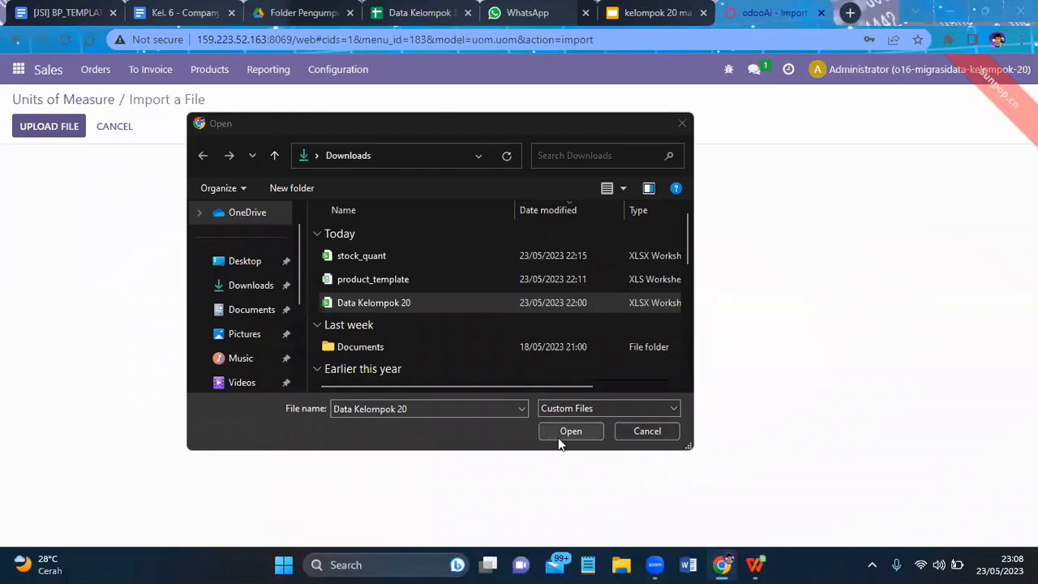
pyautogui.click(563, 433)
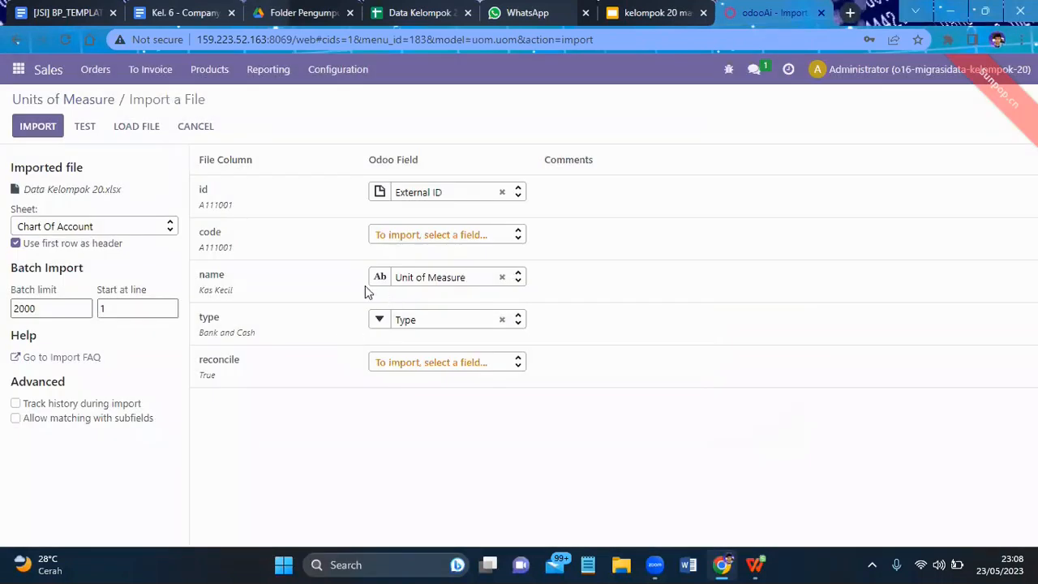
pyautogui.click(158, 230)
pyautogui.scroll(-5, 91, 312)
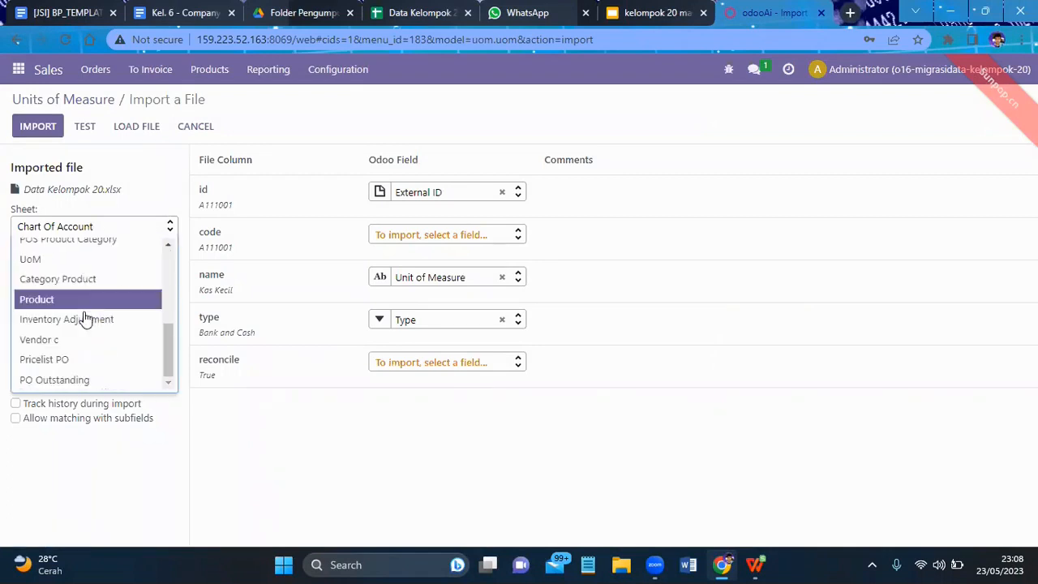
pyautogui.click(48, 259)
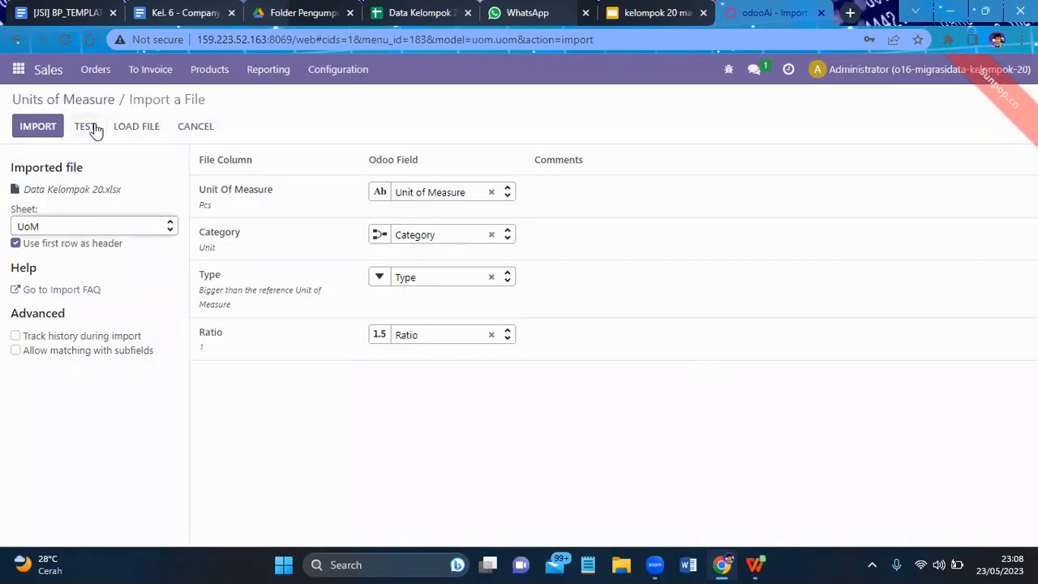
pyautogui.click(87, 128)
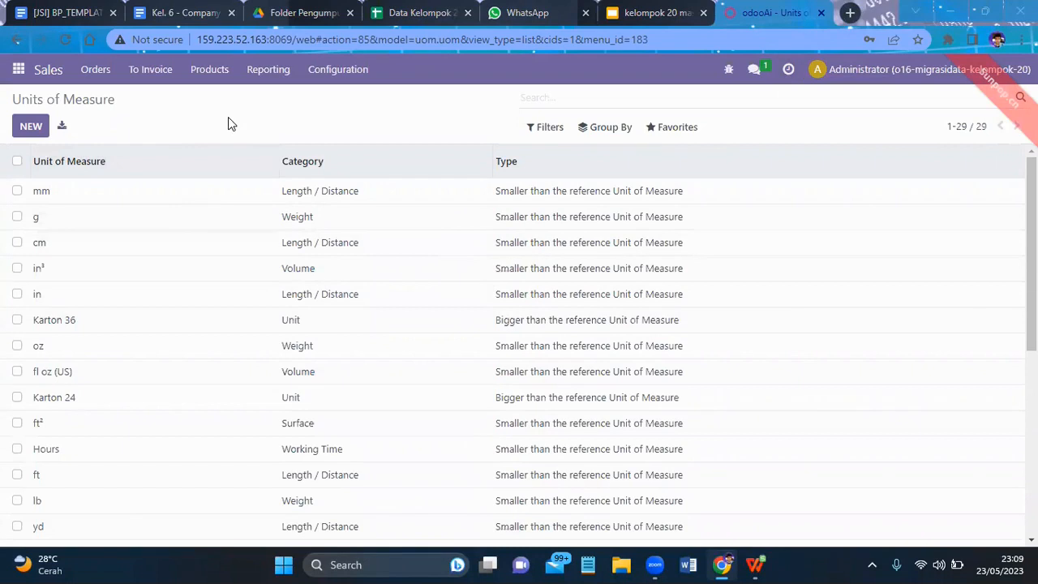
# - Open Product Categories in the Inventory app's configuration and start a record import for them
pyautogui.click(17, 70)
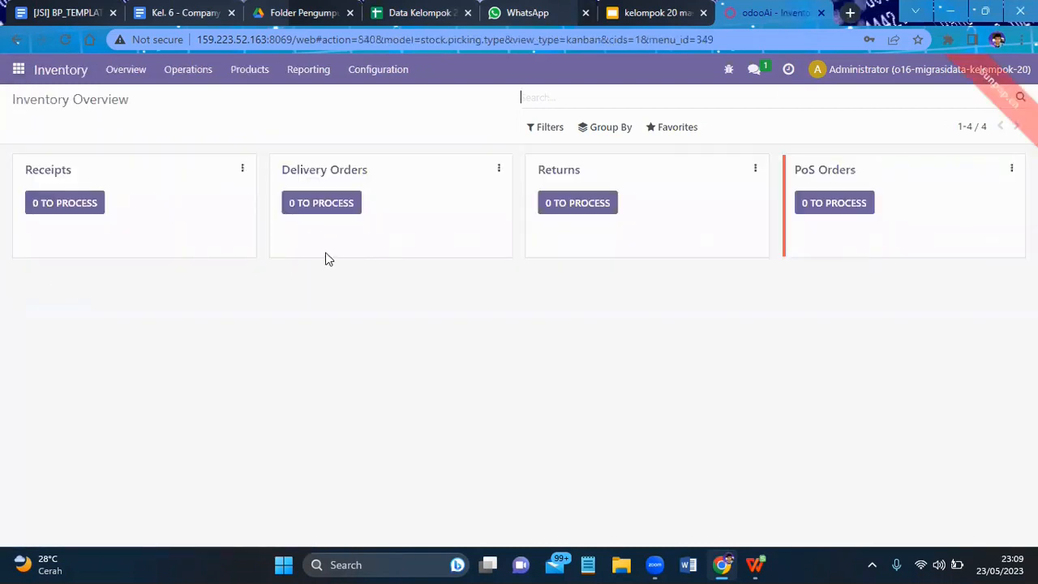
pyautogui.click(376, 73)
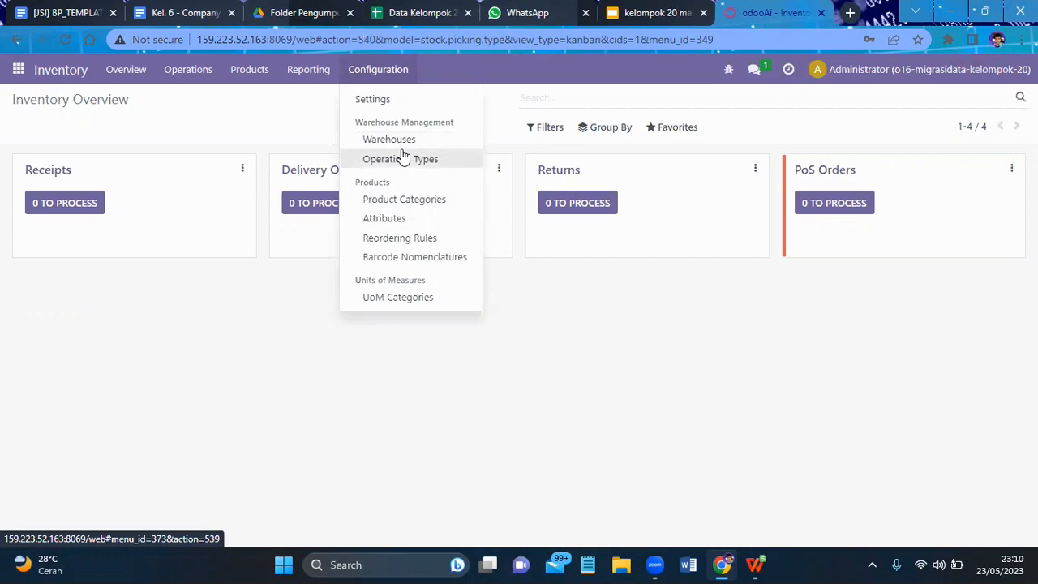
pyautogui.click(404, 199)
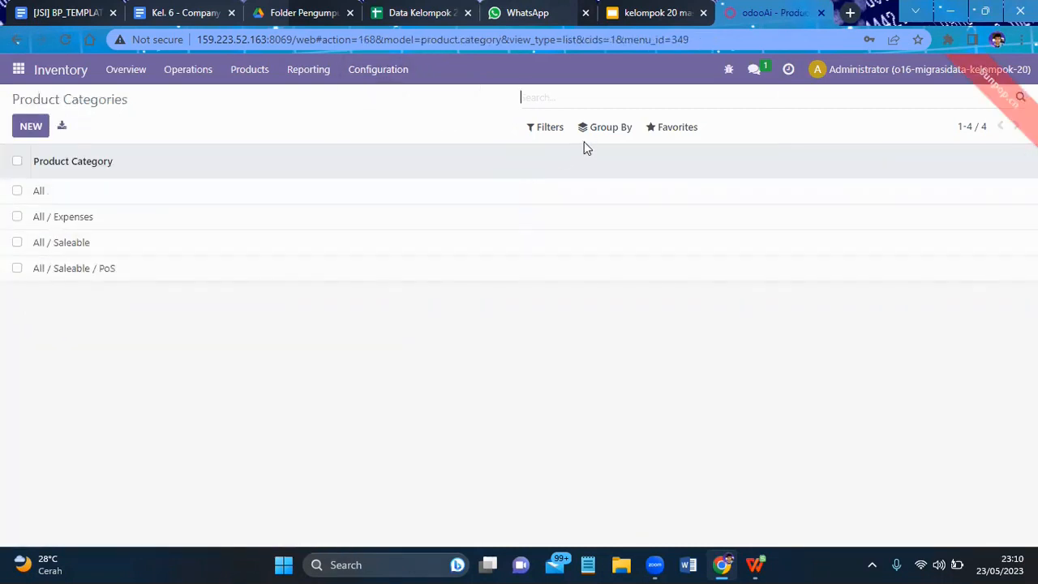
pyautogui.click(666, 129)
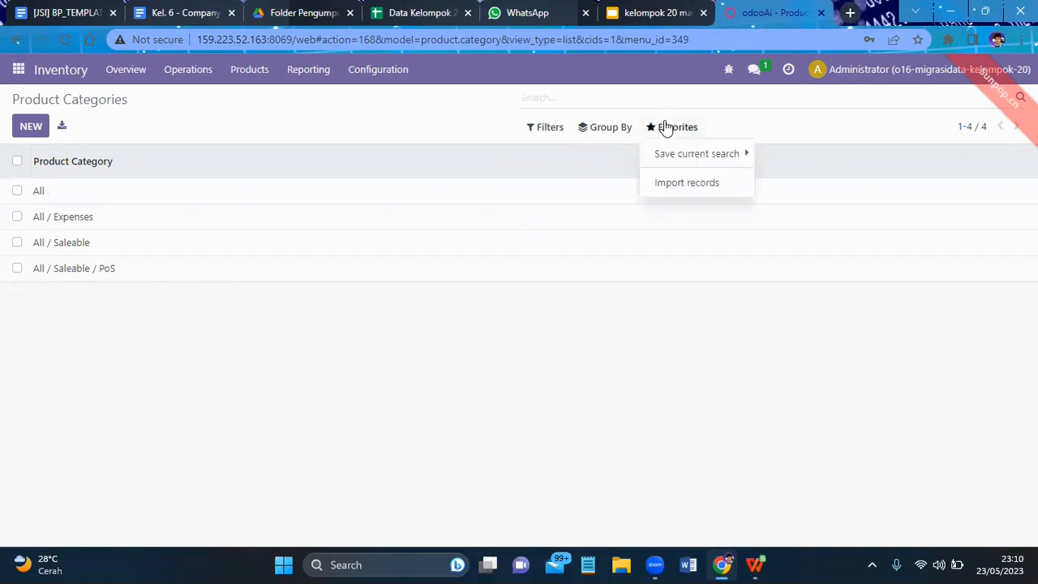
pyautogui.click(686, 183)
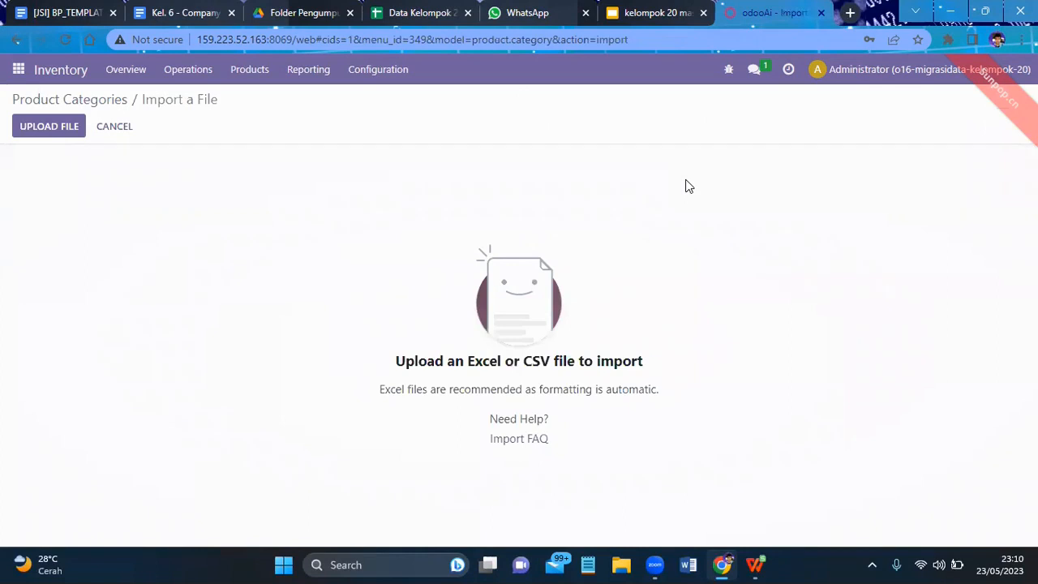
# - Load Data Kelompok 20.xlsx for the product categories import and select its Category Product sheet
pyautogui.click(23, 133)
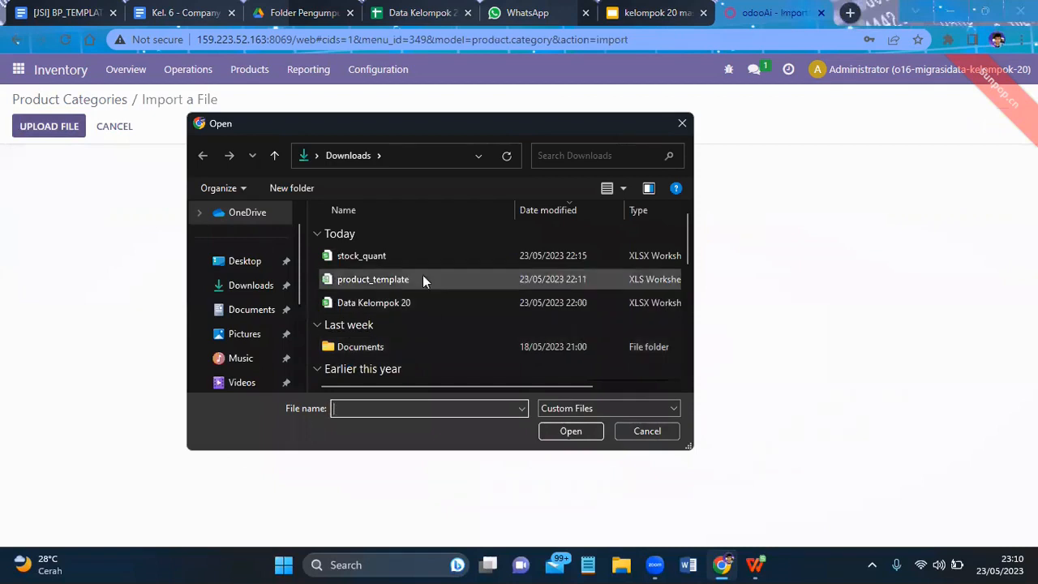
pyautogui.click(412, 295)
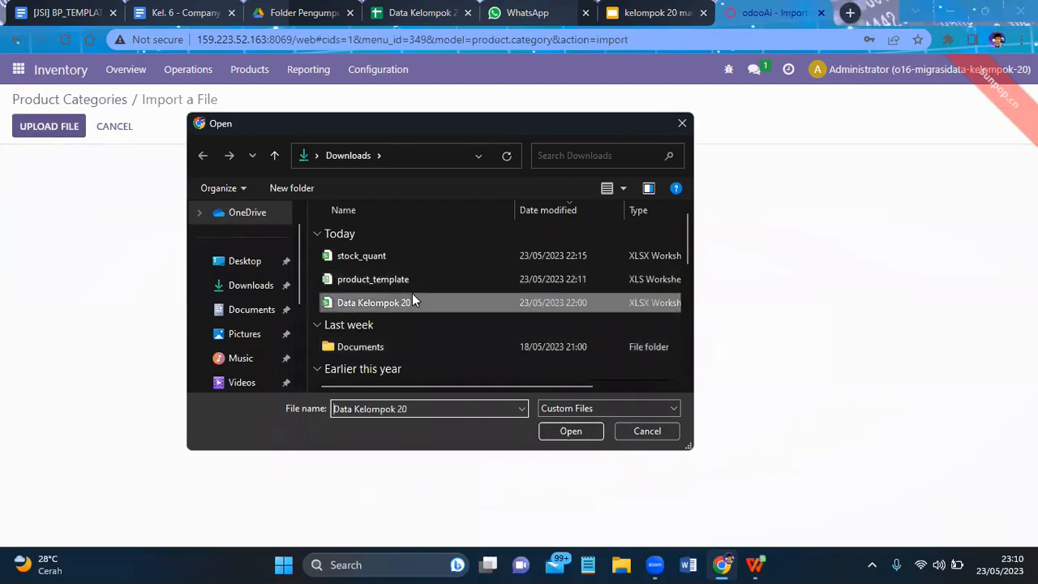
pyautogui.click(557, 431)
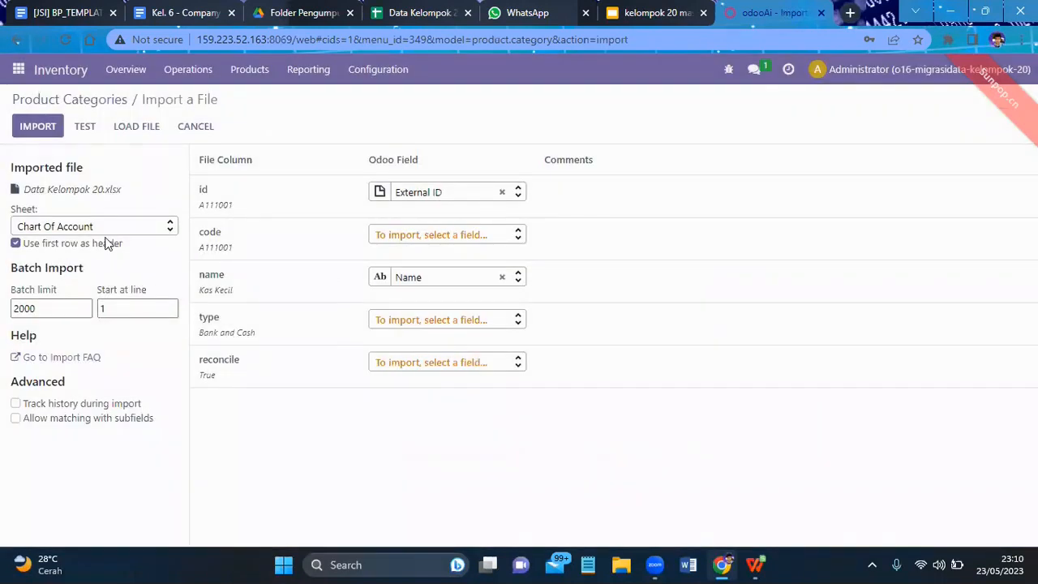
pyautogui.click(132, 230)
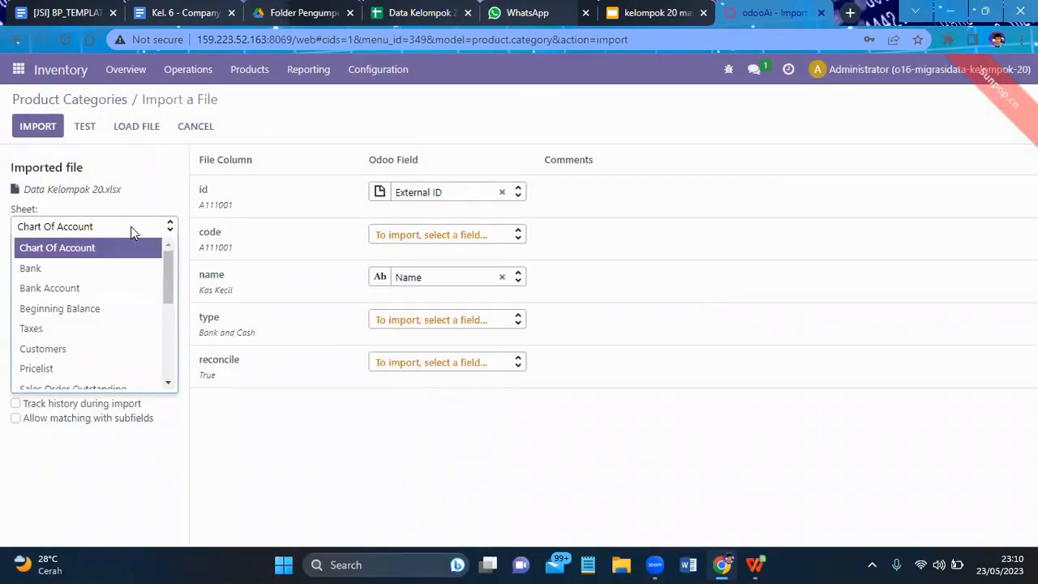
pyautogui.scroll(-1, 71, 303)
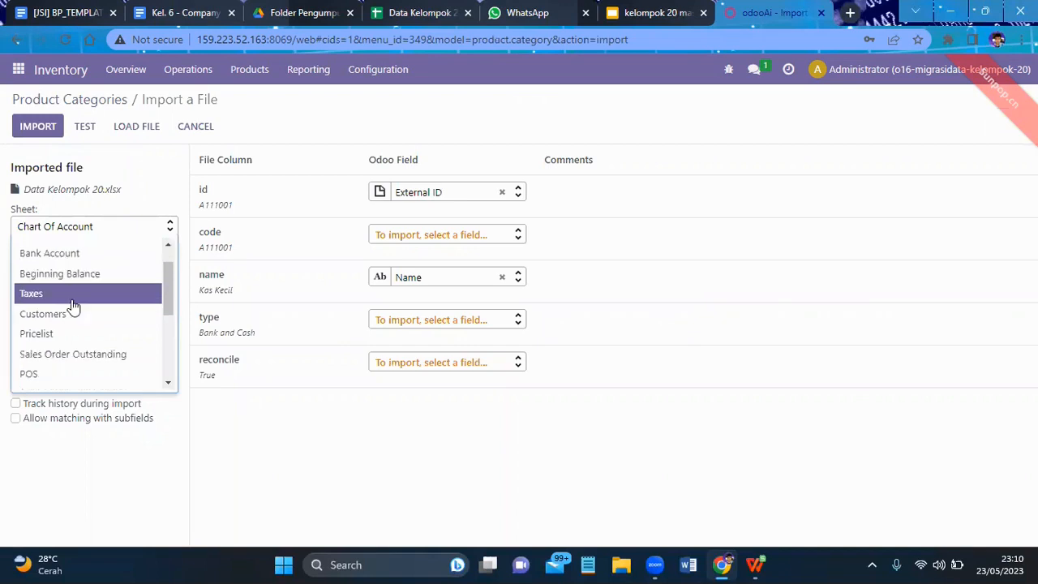
pyautogui.scroll(-3, 71, 304)
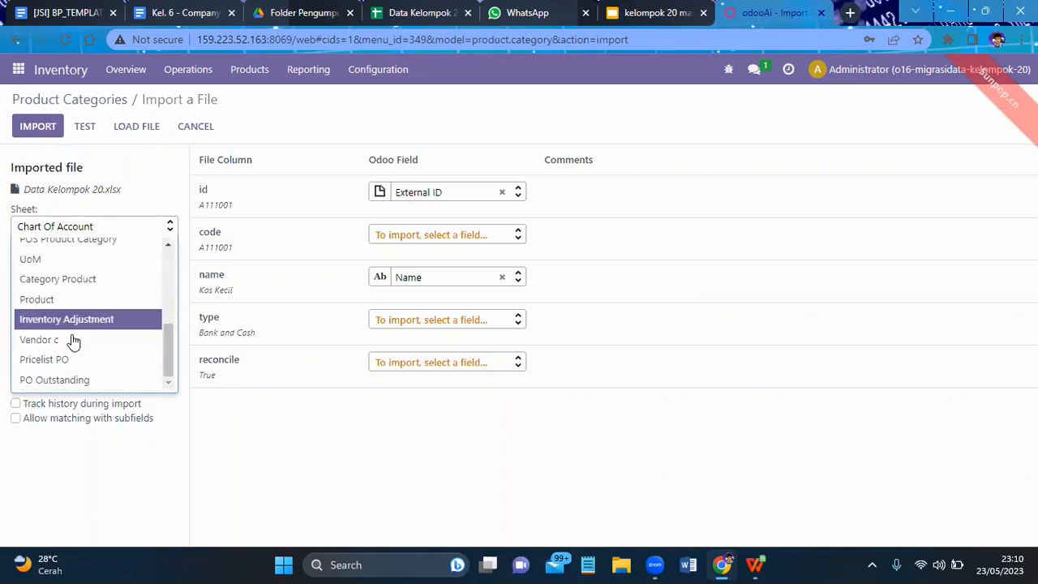
pyautogui.scroll(2, 82, 308)
pyautogui.scroll(-2, 76, 313)
pyautogui.scroll(2, 75, 296)
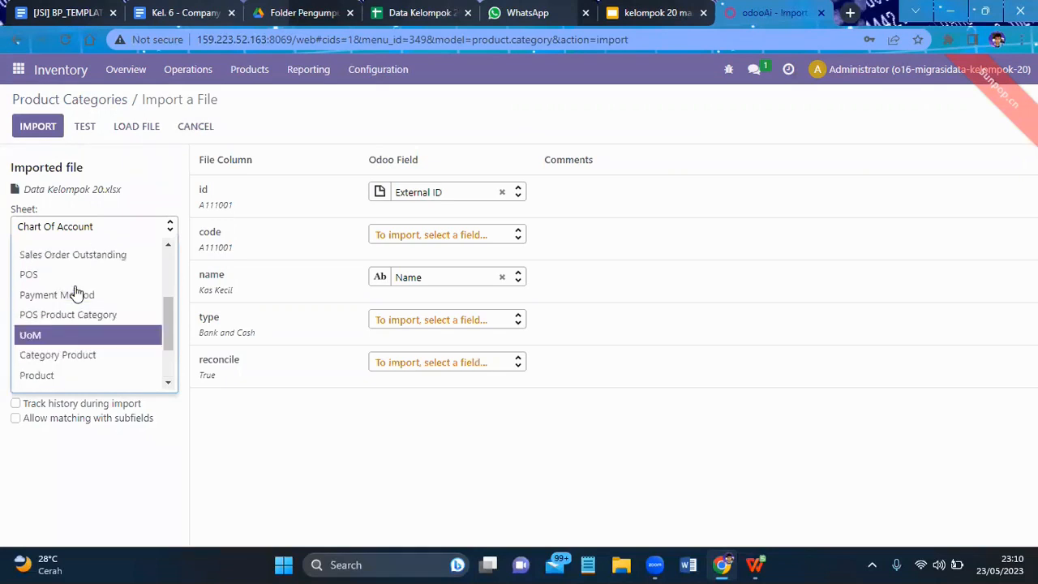
pyautogui.scroll(3, 74, 296)
pyautogui.scroll(-5, 73, 300)
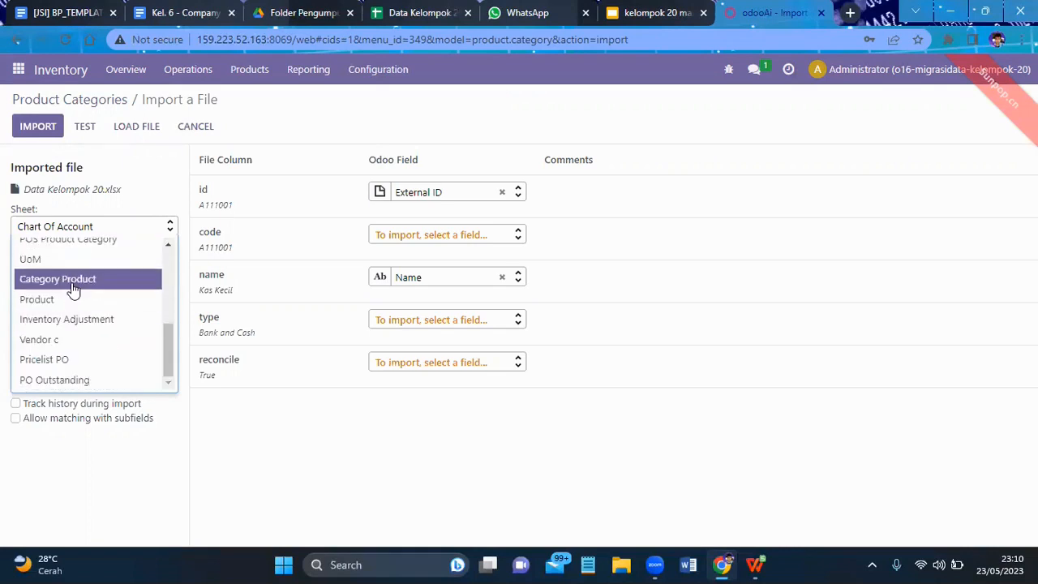
pyautogui.click(72, 284)
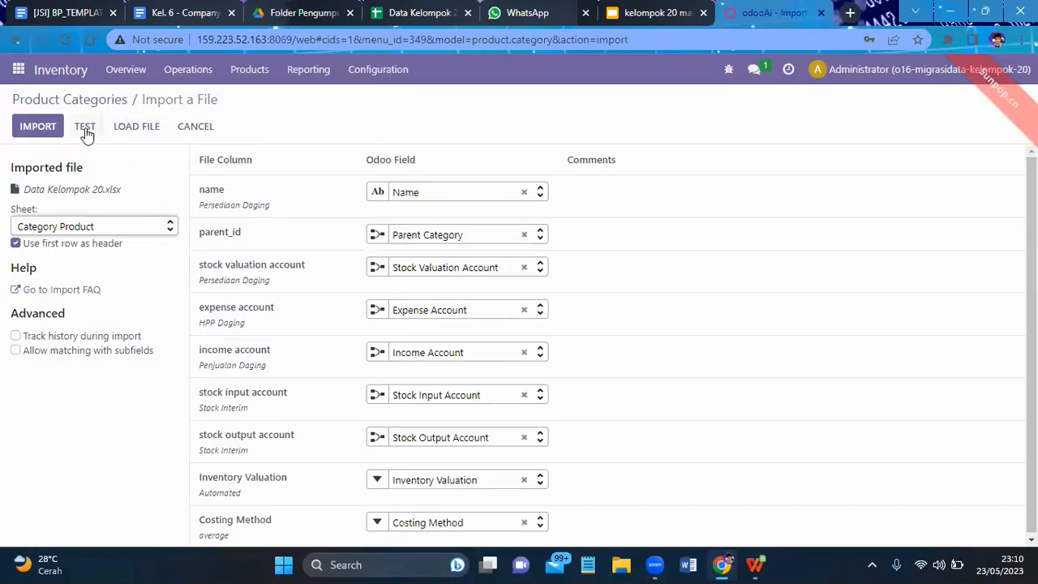
# - Test the product categories import, remove the income account column's field mapping, then retest and import the records
pyautogui.click(86, 129)
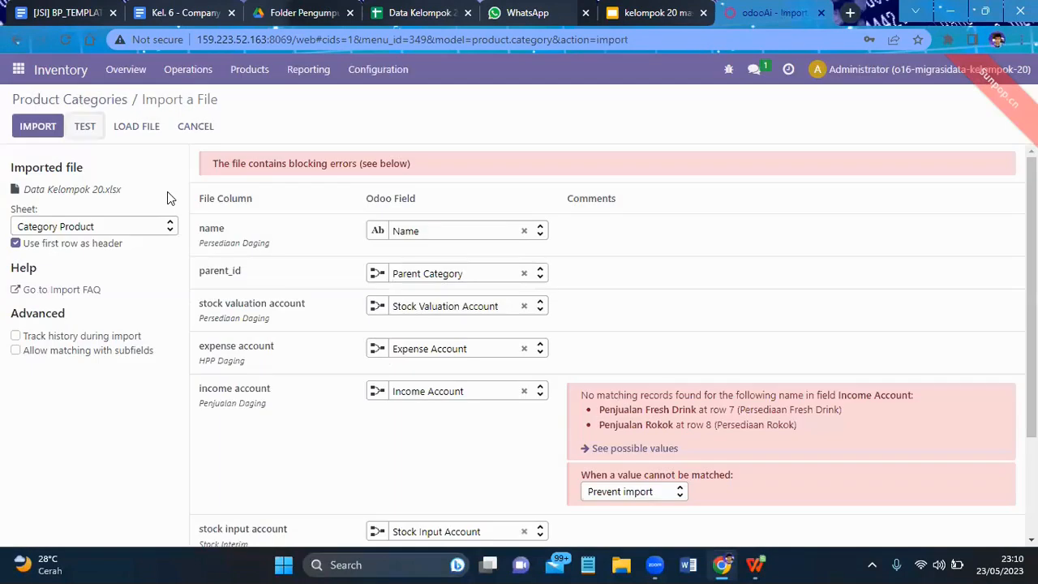
pyautogui.click(524, 391)
pyautogui.click(84, 127)
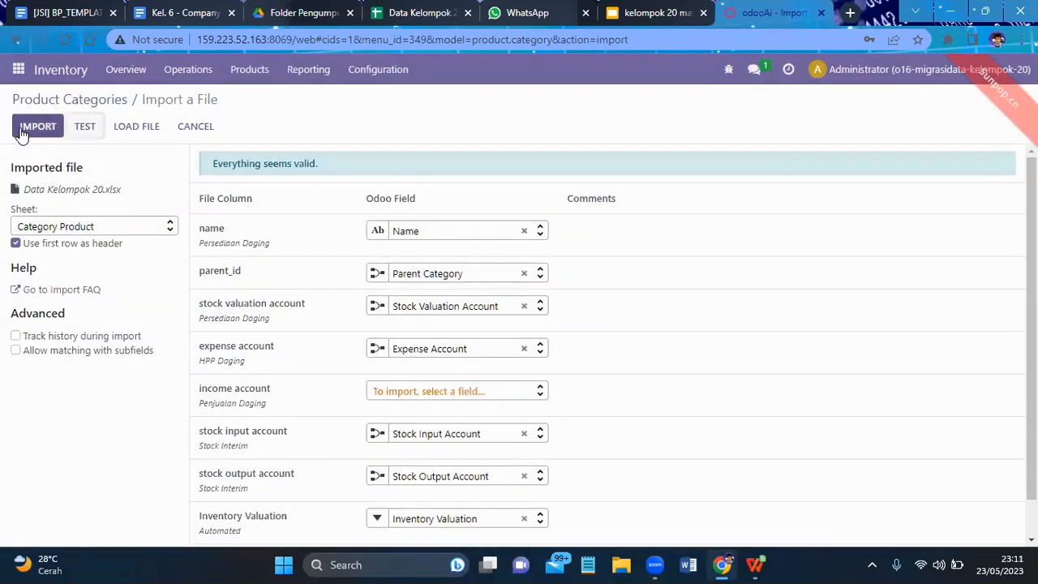
pyautogui.click(22, 132)
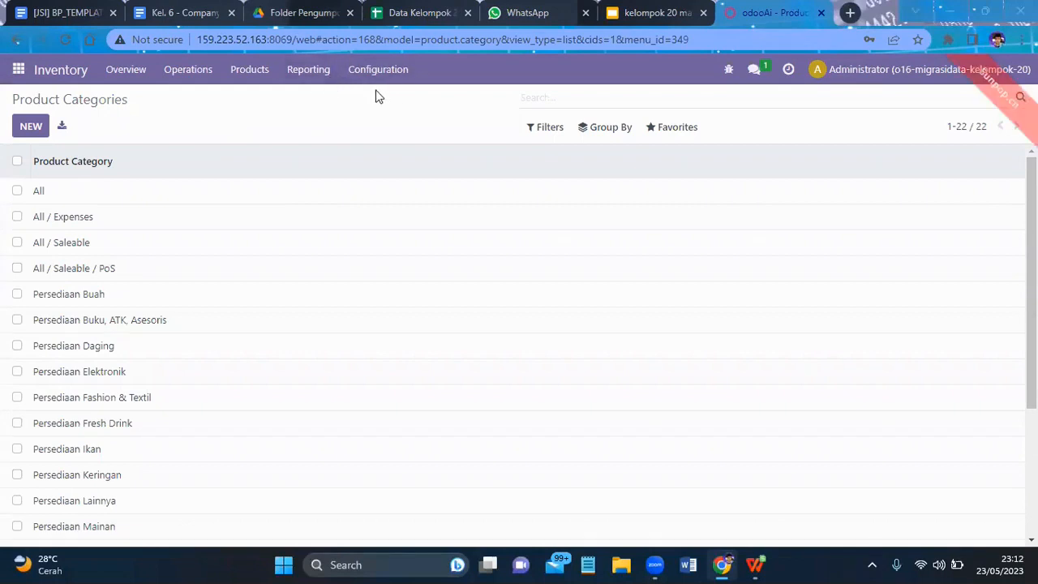
# - Open Products in the Inventory app and start a record import for them
pyautogui.click(253, 73)
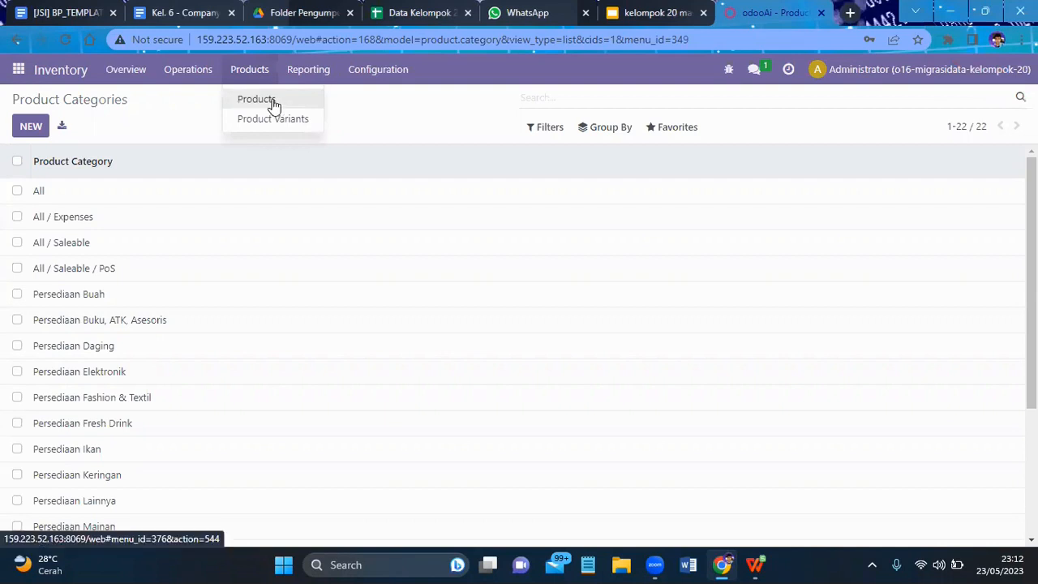
pyautogui.click(275, 106)
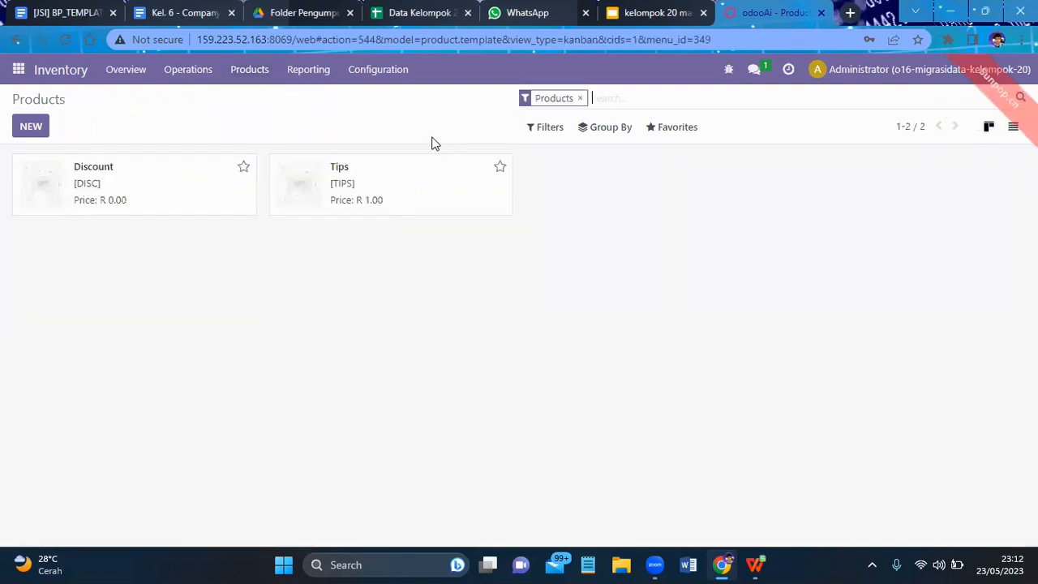
pyautogui.click(668, 129)
pyautogui.click(683, 185)
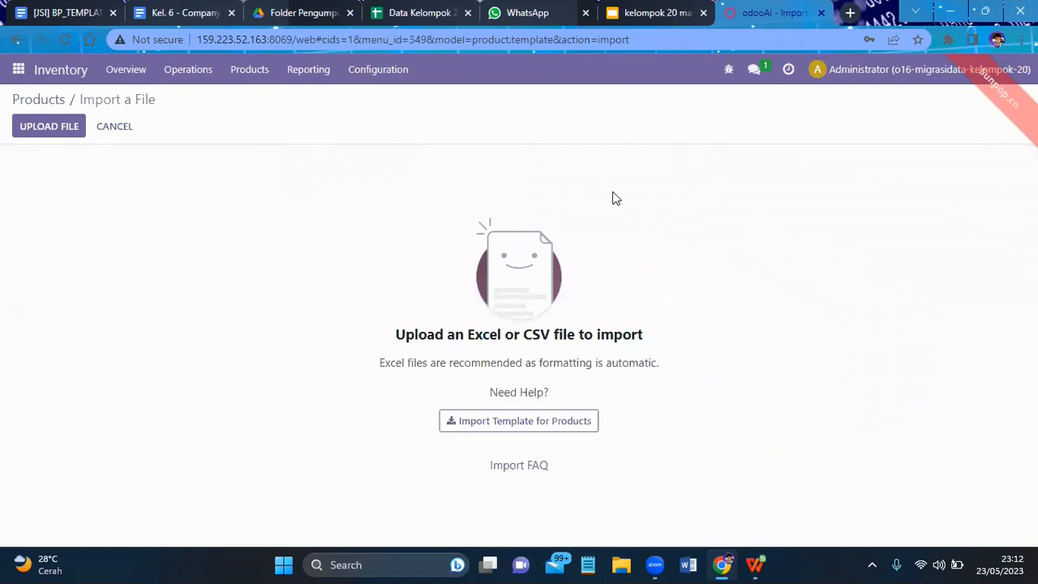
# - Load Data Kelompok 20.xlsx for the products with its Product sheet selected, then test and import the records
pyautogui.click(63, 133)
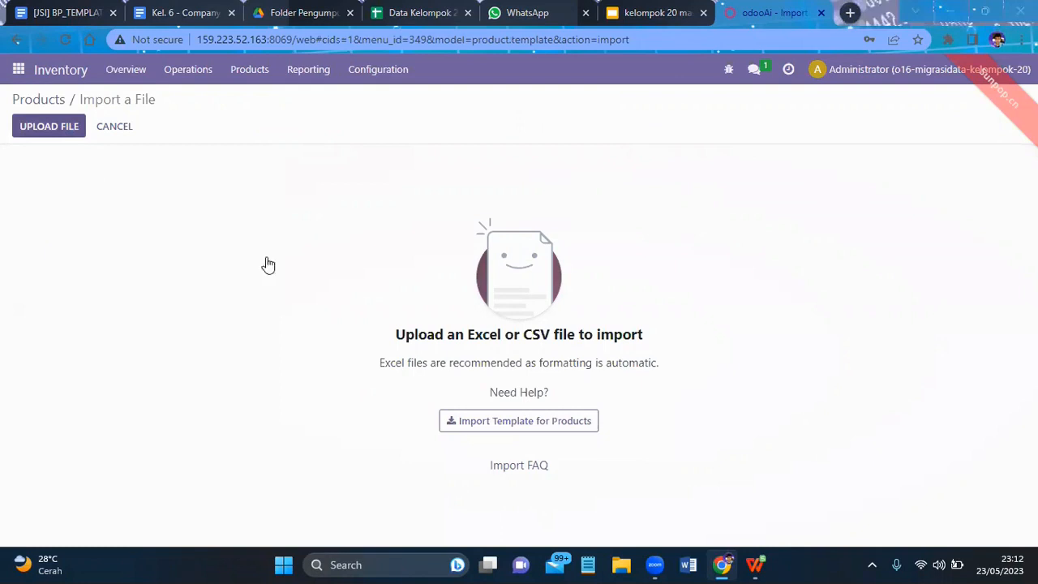
pyautogui.click(386, 305)
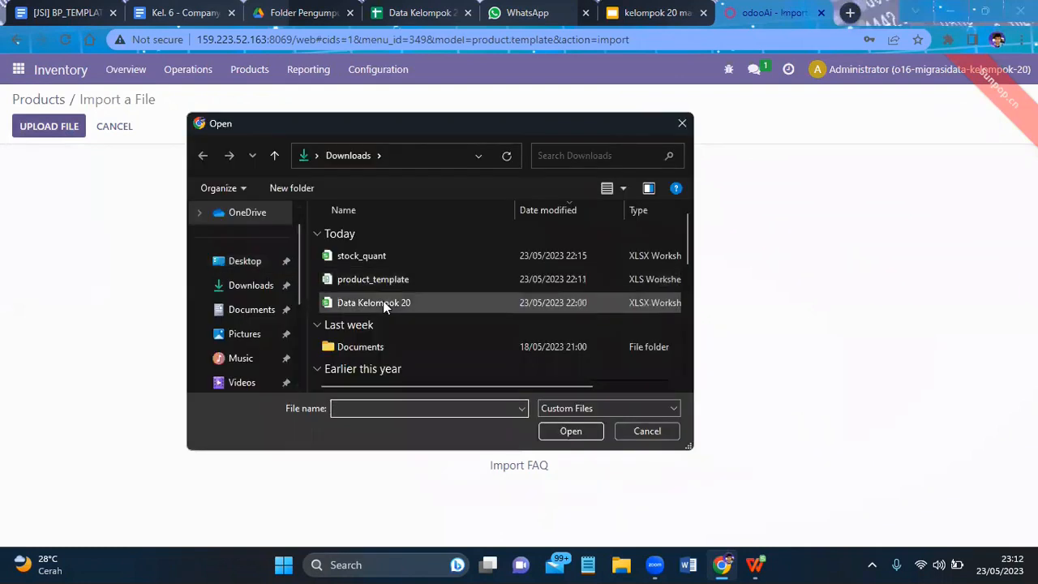
pyautogui.click(568, 431)
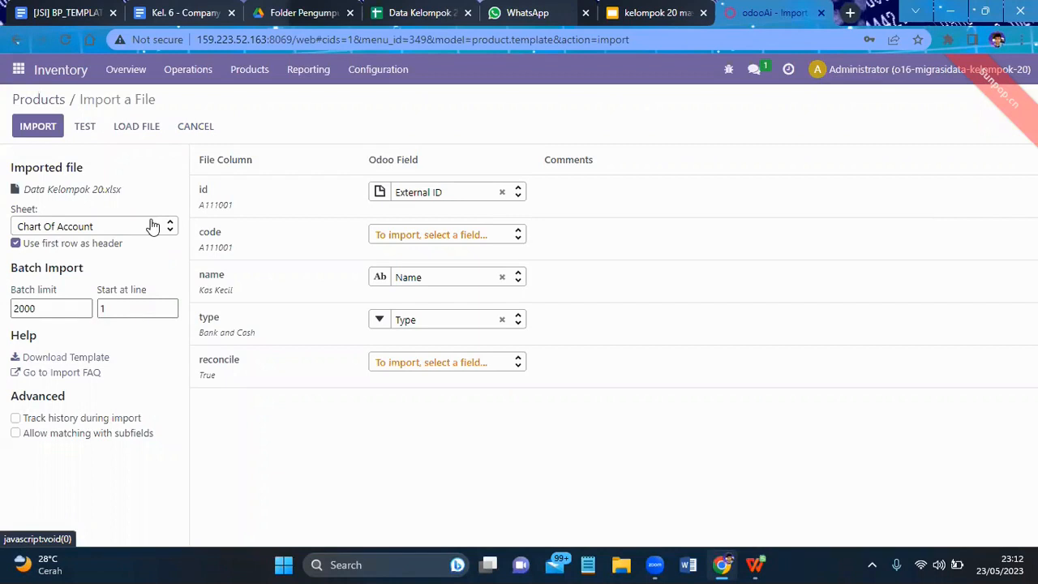
pyautogui.click(152, 225)
pyautogui.scroll(-3, 127, 295)
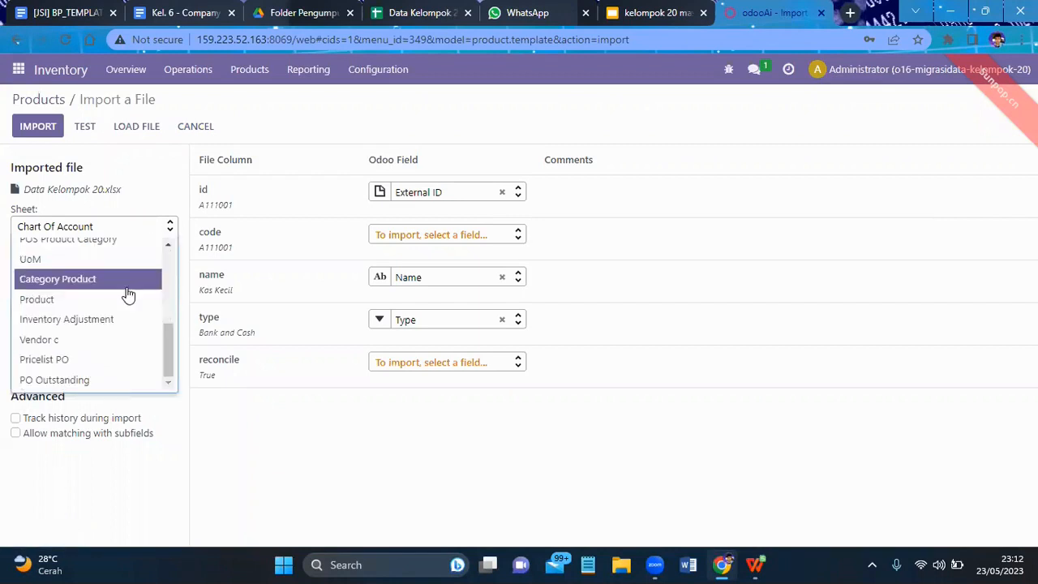
pyautogui.click(87, 299)
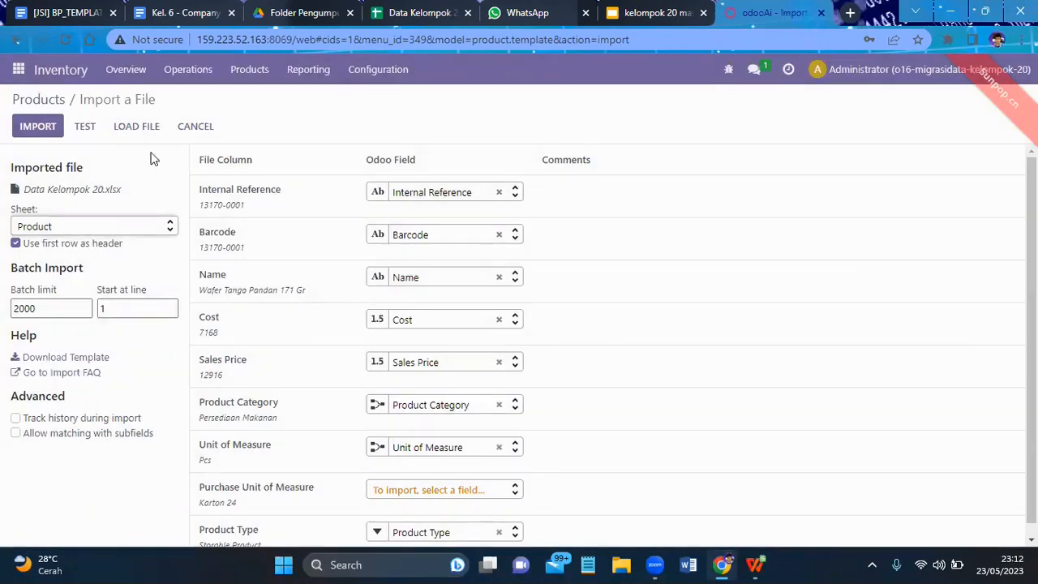
pyautogui.click(88, 129)
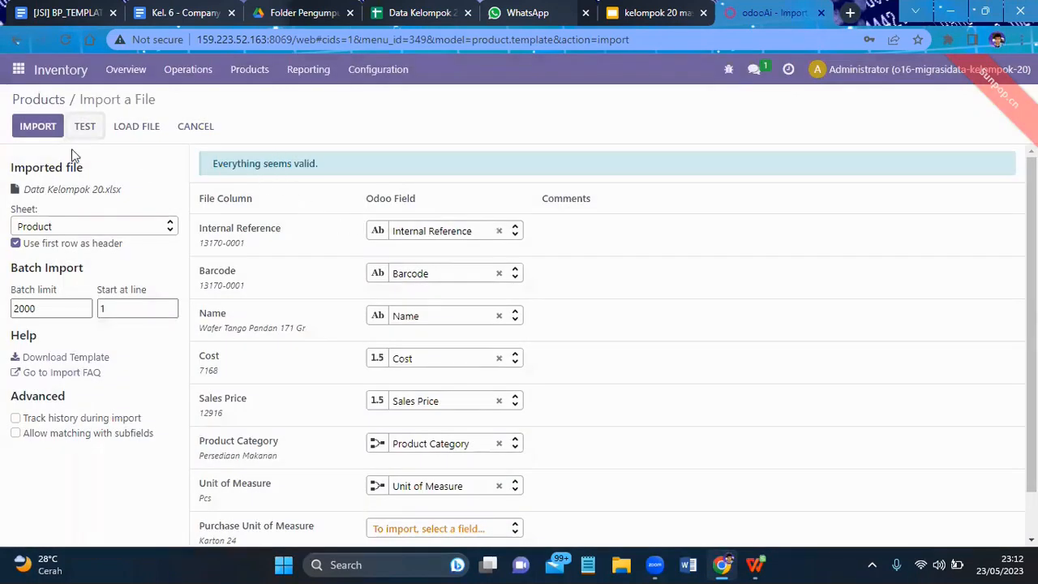
pyautogui.click(34, 128)
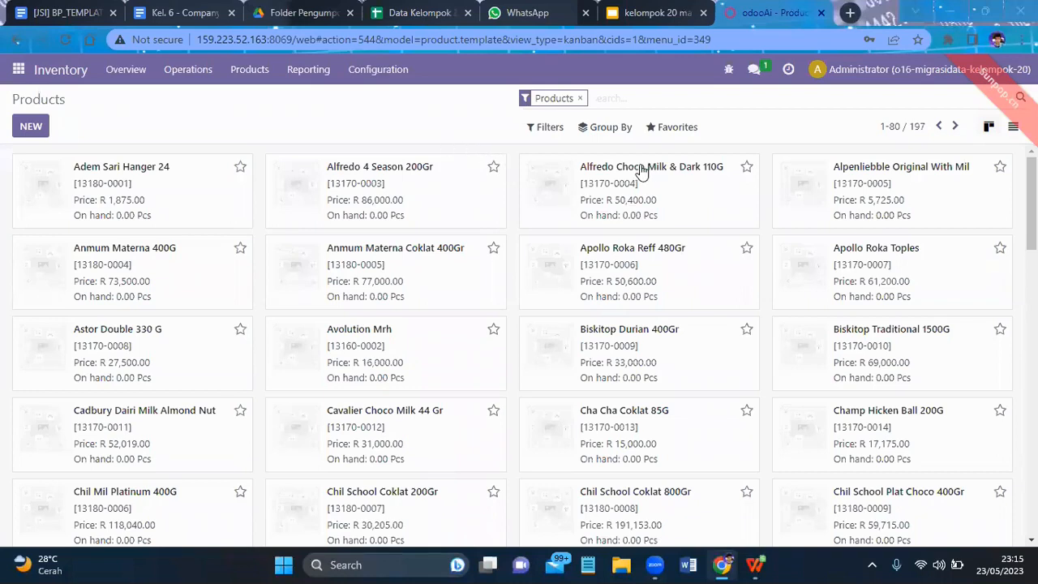
# - Log out of Odoo and start a backup of the o16-migrasidata-kelompok-20 database from the database manager
pyautogui.click(1002, 72)
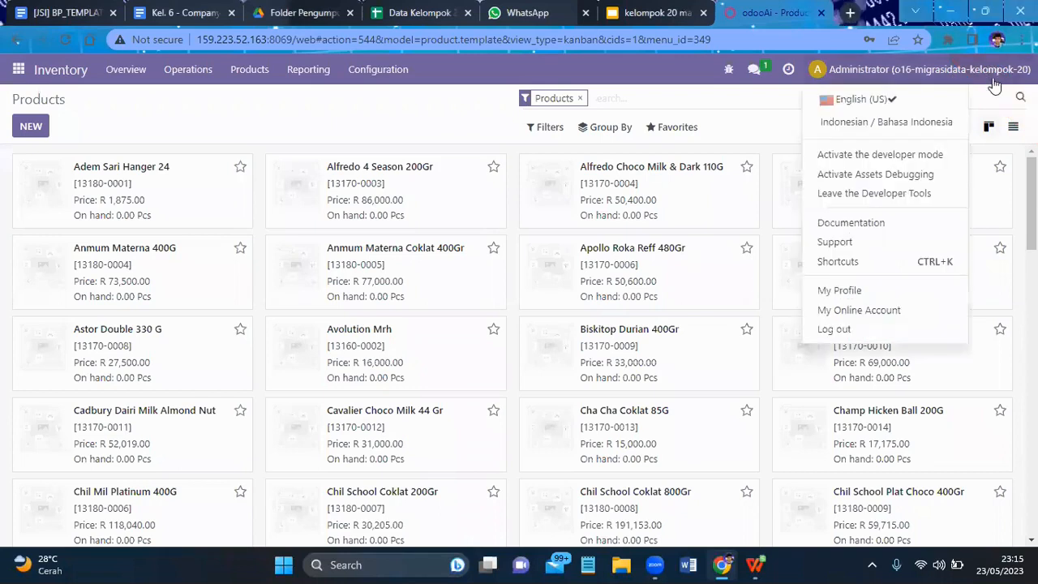
pyautogui.click(872, 329)
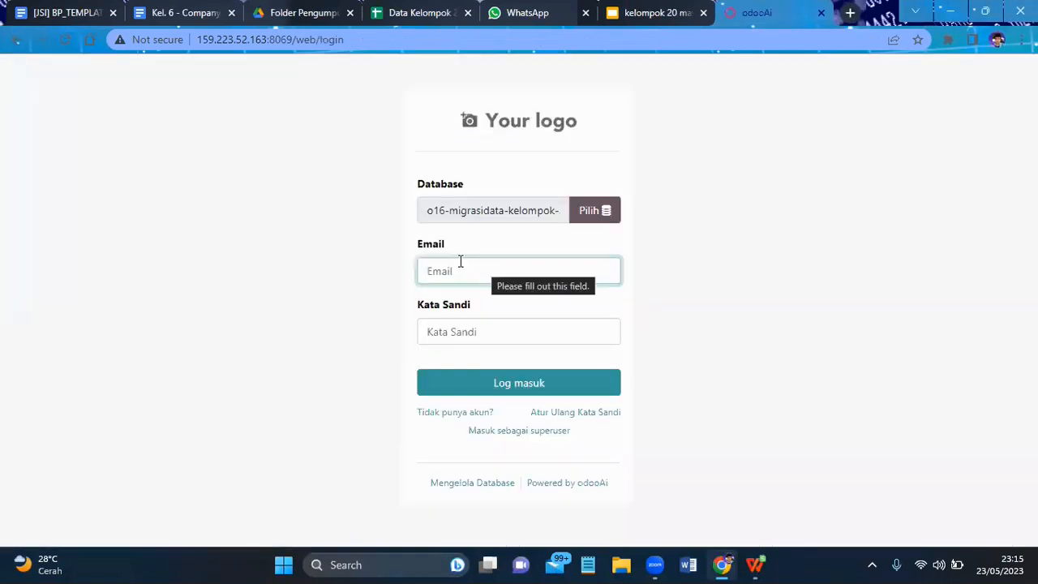
pyautogui.click(474, 485)
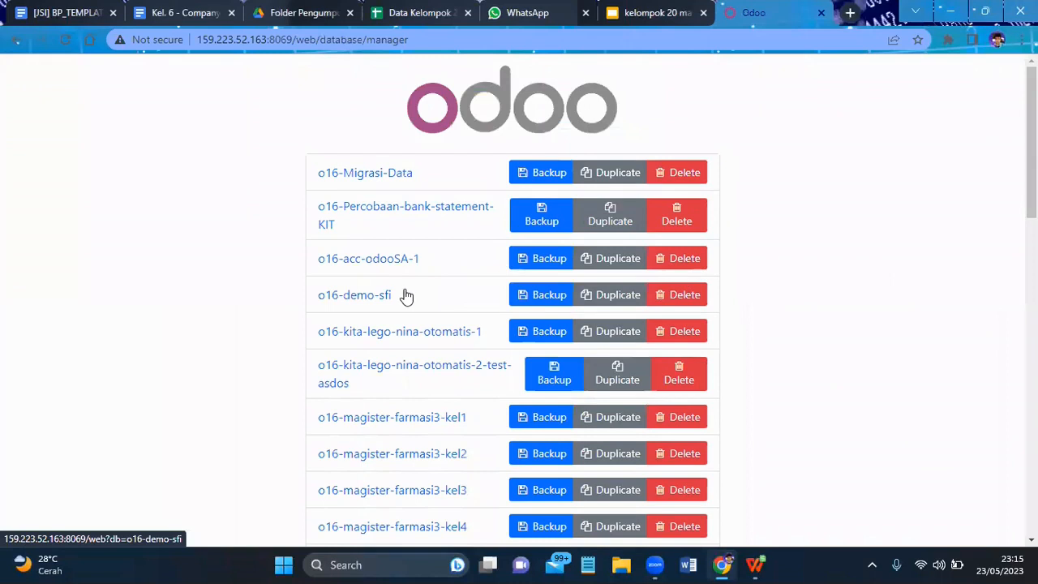
pyautogui.scroll(-4, 409, 300)
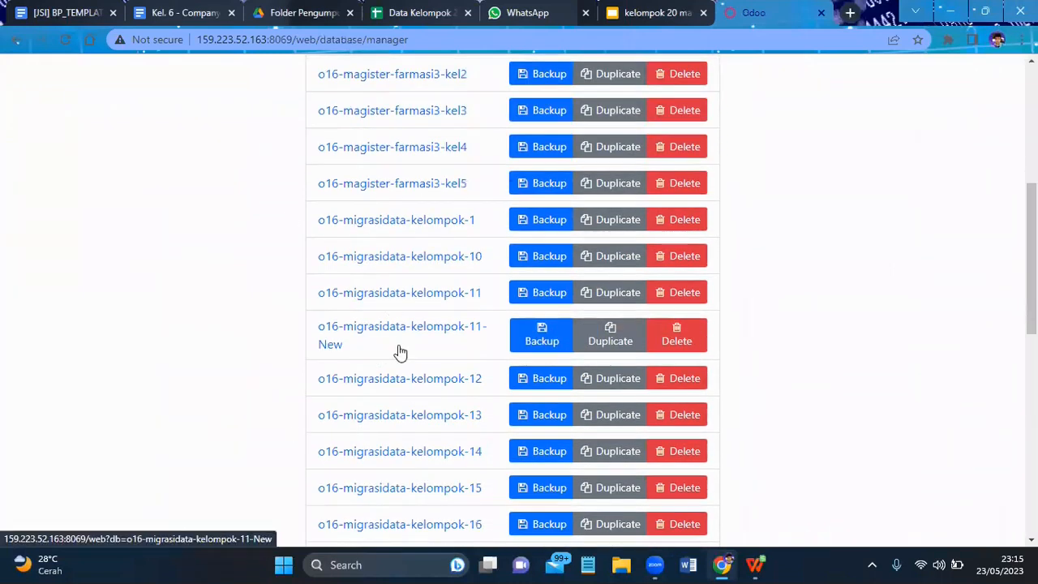
pyautogui.scroll(-4, 438, 442)
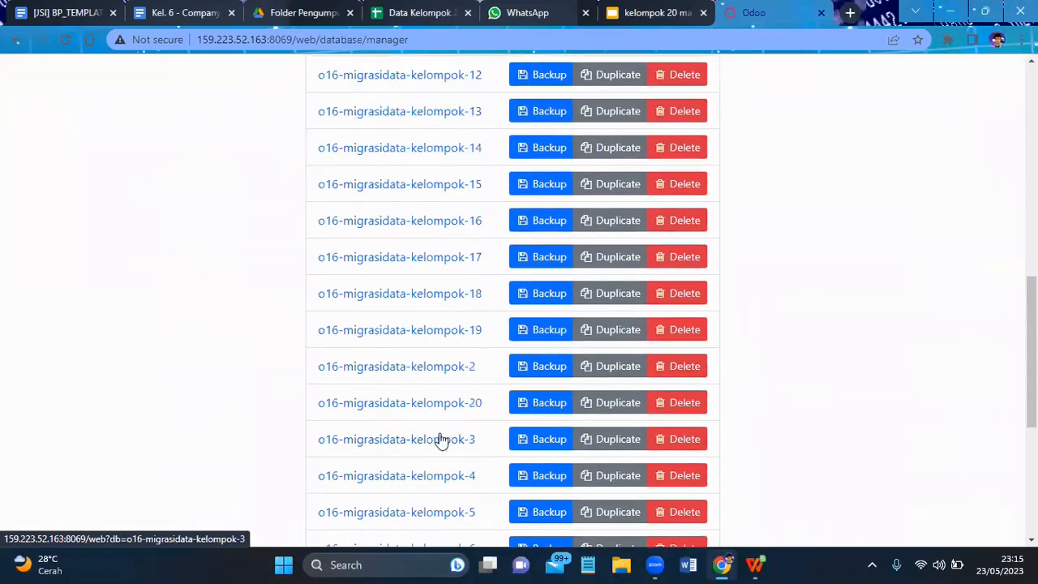
pyautogui.click(532, 410)
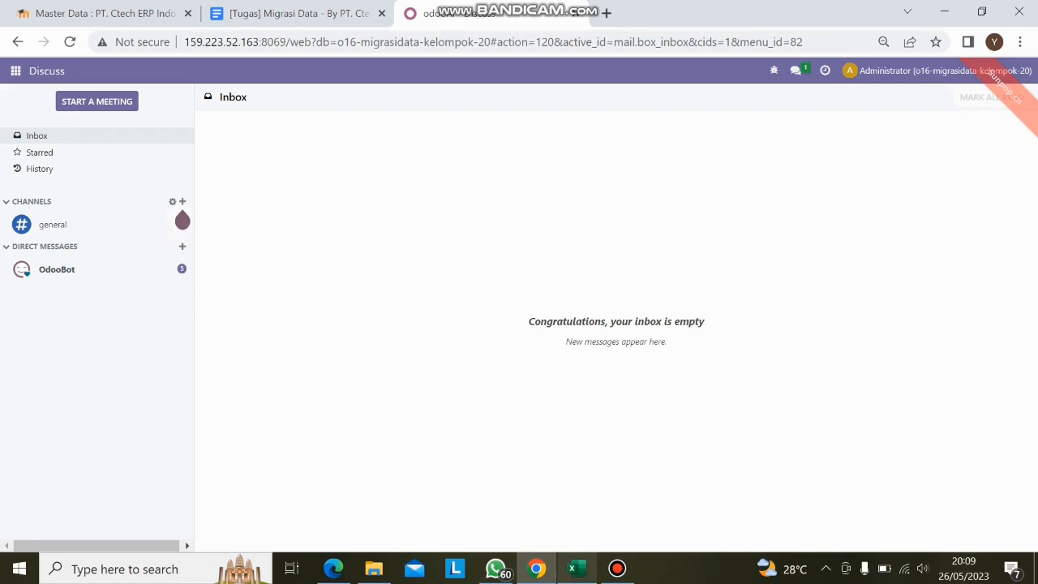
# - Switch to the Excel workbook, view its POS Product Category sheet and return to Odoo in Chrome
pyautogui.click(575, 568)
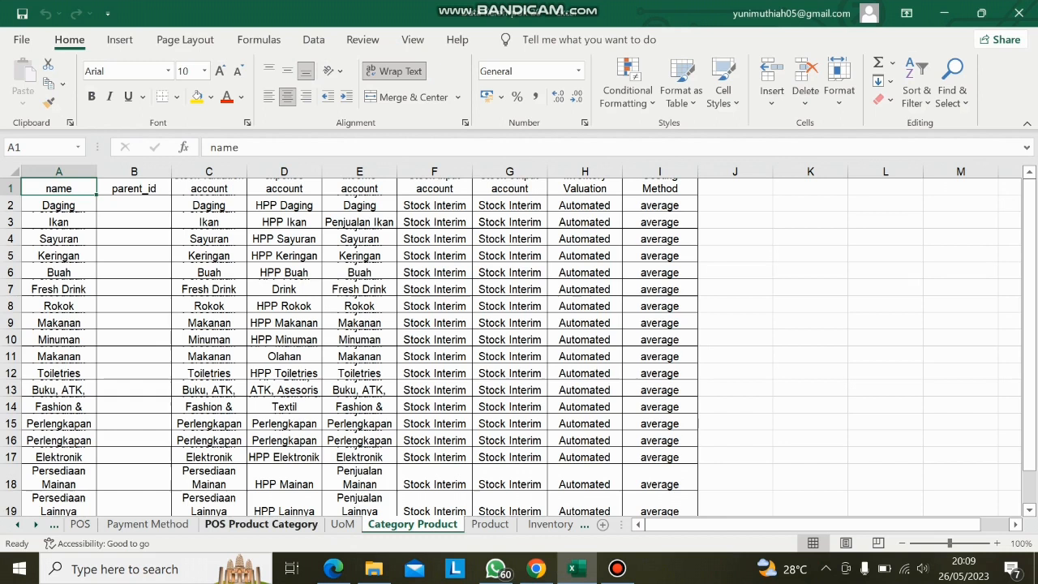
pyautogui.click(260, 524)
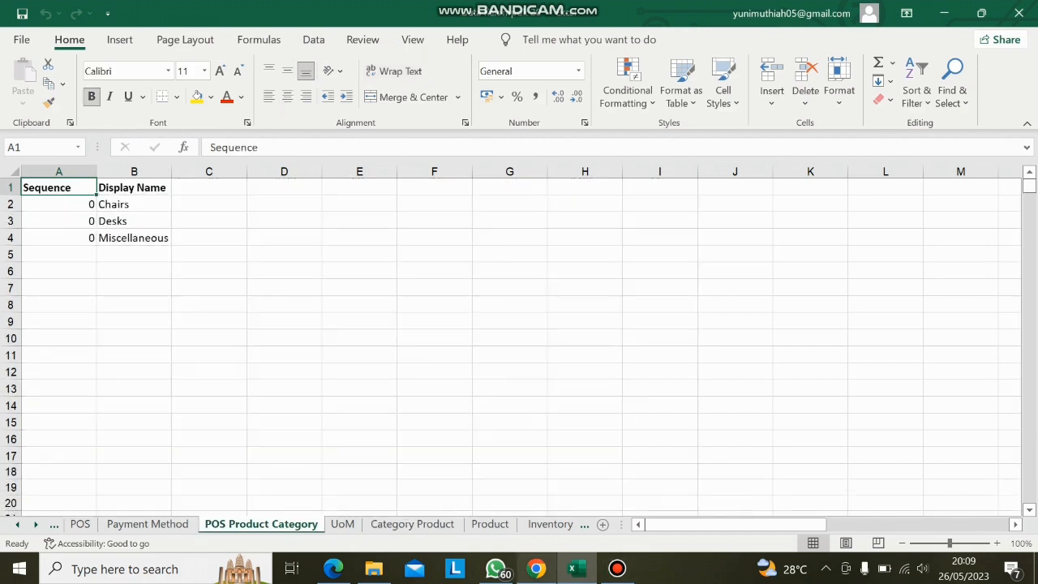
pyautogui.click(536, 568)
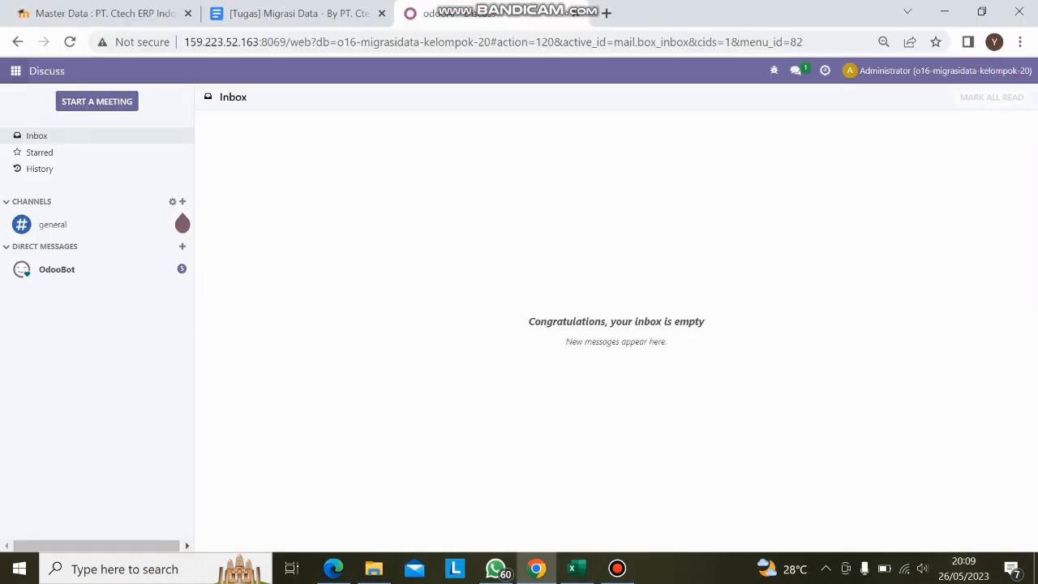
# - Open Customers in the Sales app and start a record import for them
pyautogui.click(16, 70)
pyautogui.press('Down')
pyautogui.press('Down')
pyautogui.press('Return')
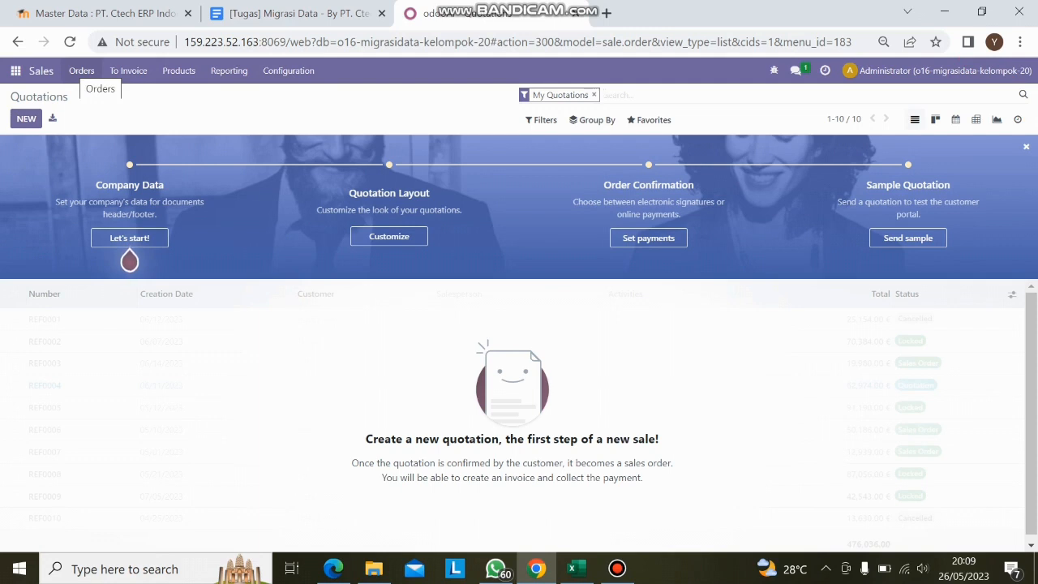
pyautogui.click(82, 71)
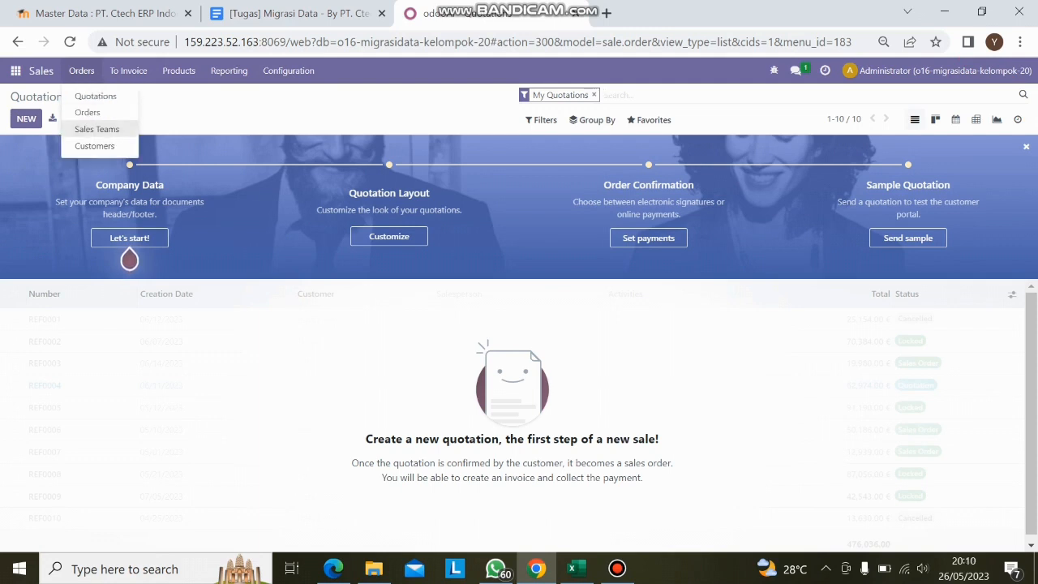
pyautogui.click(94, 146)
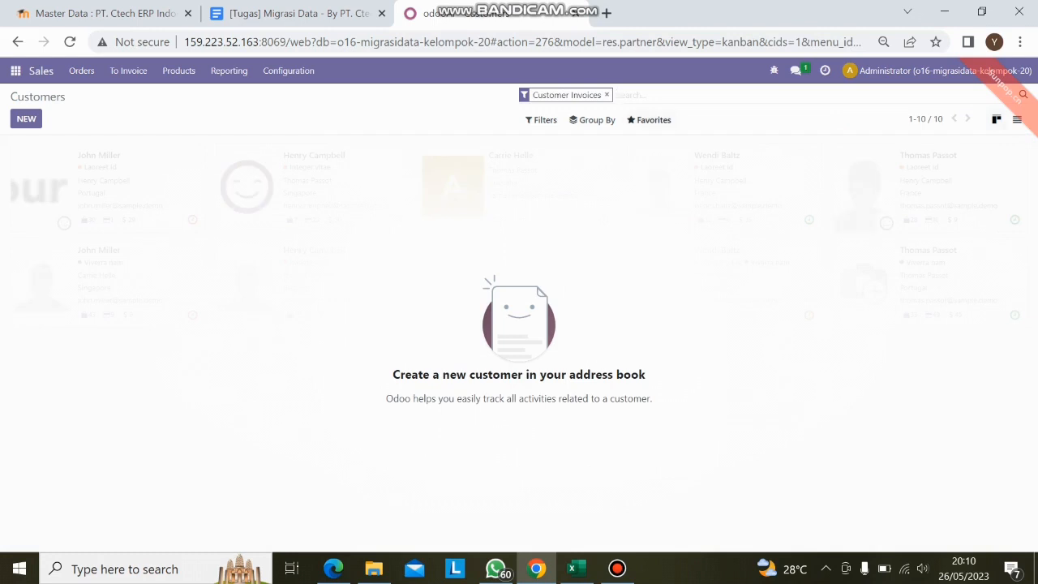
pyautogui.click(649, 120)
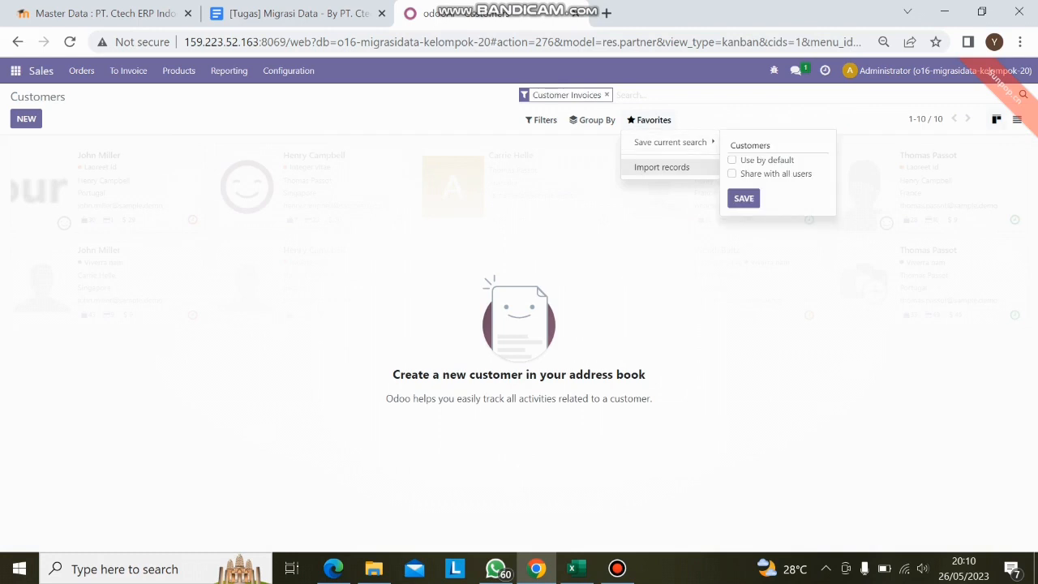
pyautogui.click(662, 167)
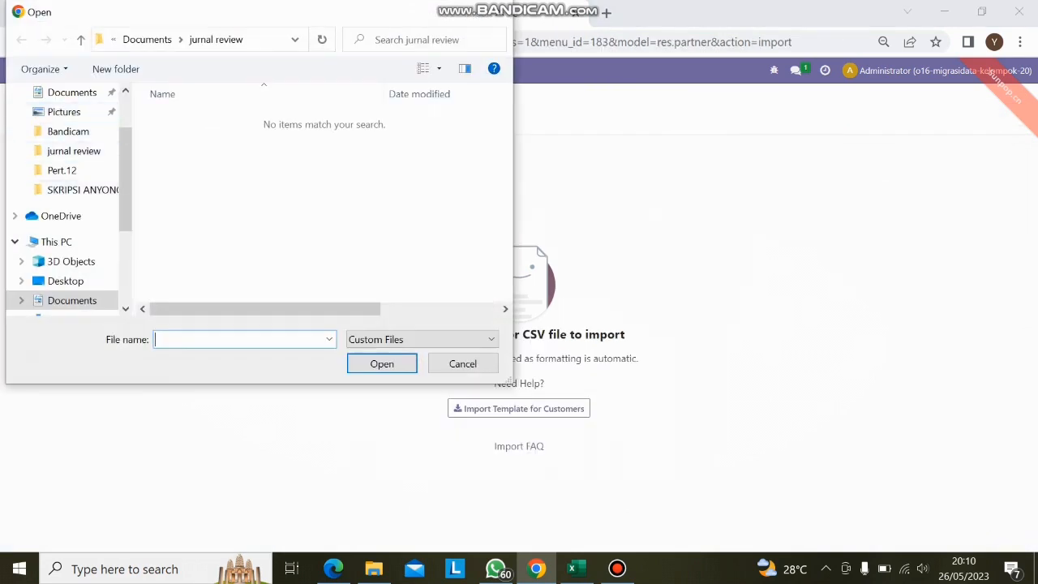
# - Load Data Kelompok 20.xlsx from Downloads with its Customers sheet selected, and import the customer records
pyautogui.scroll(-2, 73, 176)
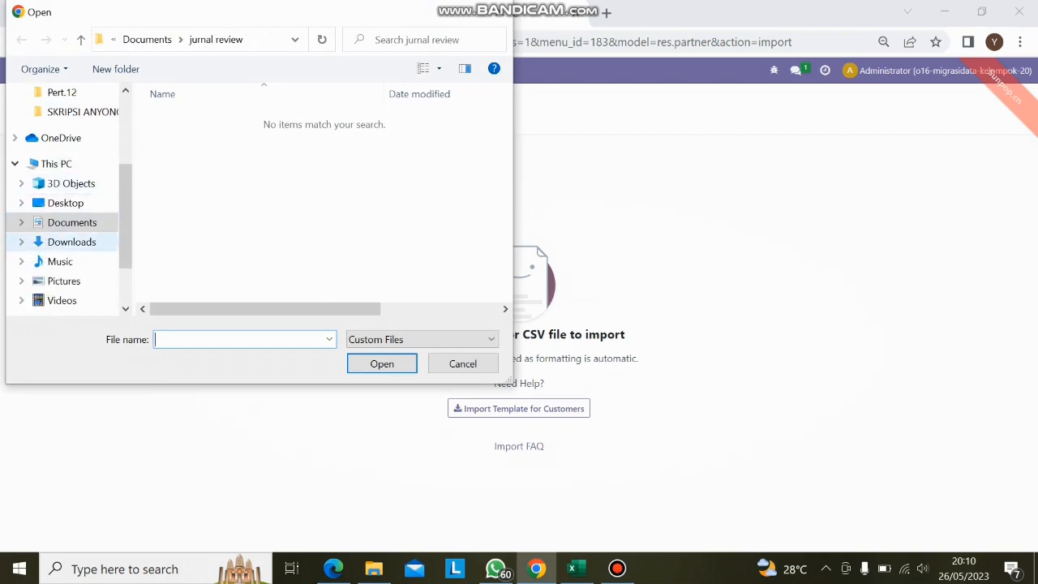
pyautogui.click(72, 242)
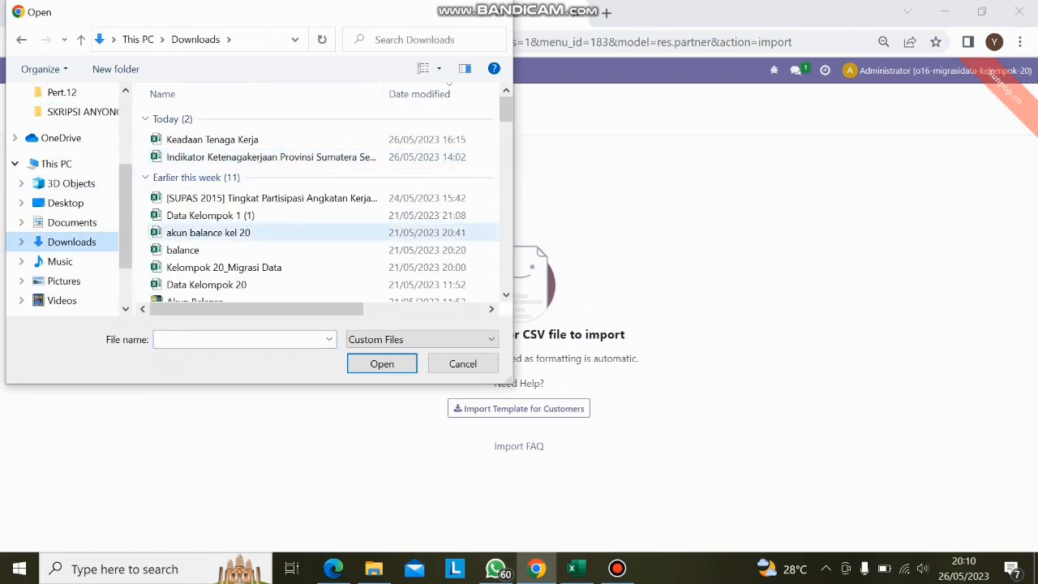
pyautogui.scroll(-1, 243, 237)
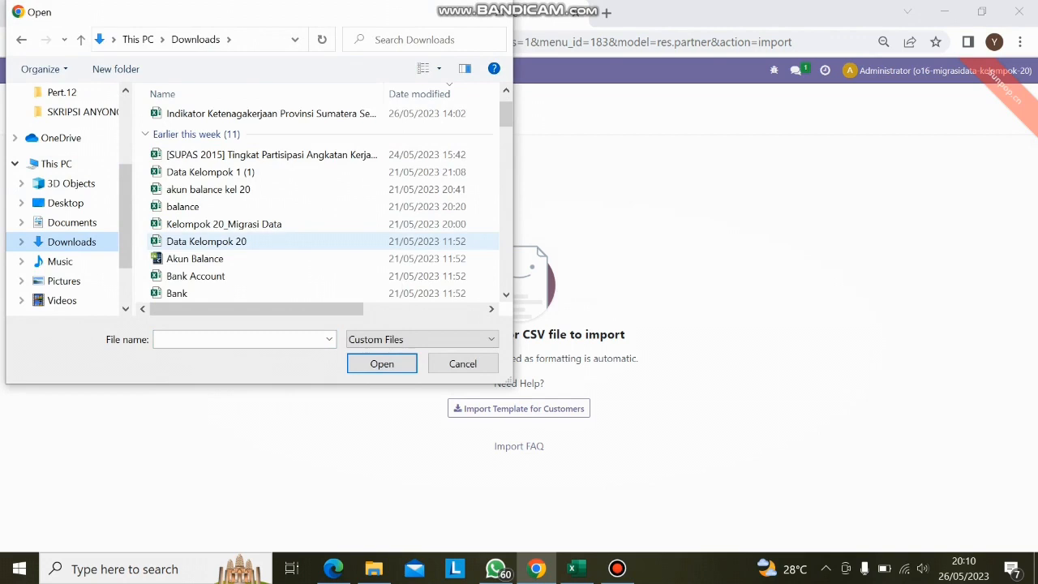
pyautogui.click(241, 241)
pyautogui.click(382, 364)
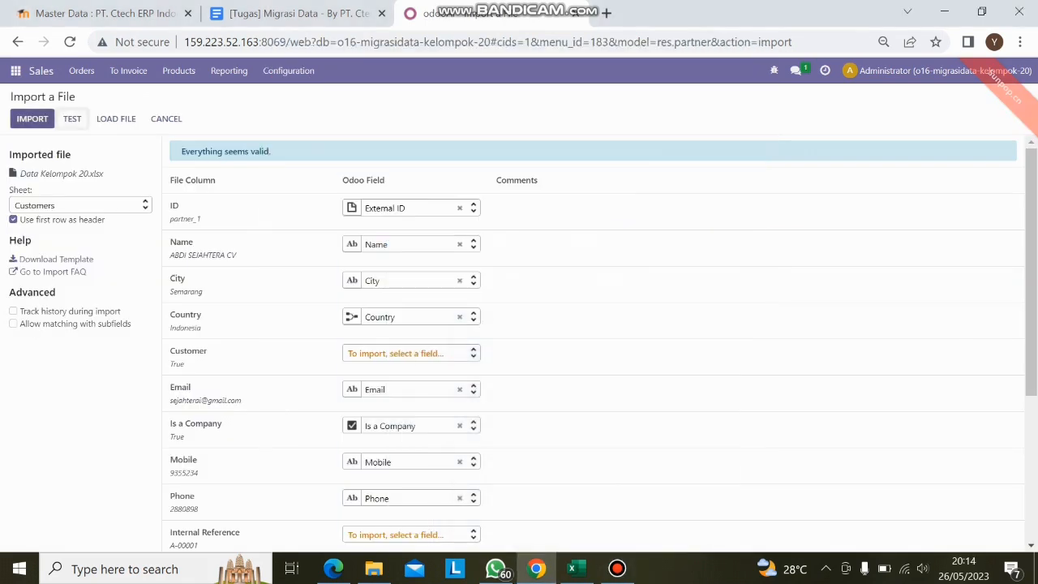
pyautogui.click(32, 118)
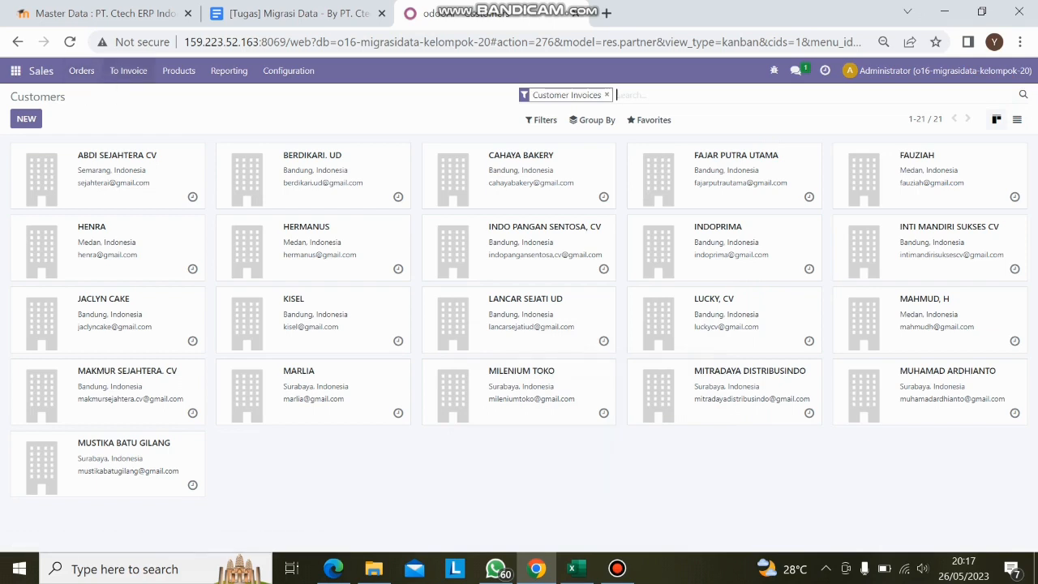
# - Open Pricelists in the Sales app and start a record import for them
pyautogui.click(178, 71)
pyautogui.click(182, 129)
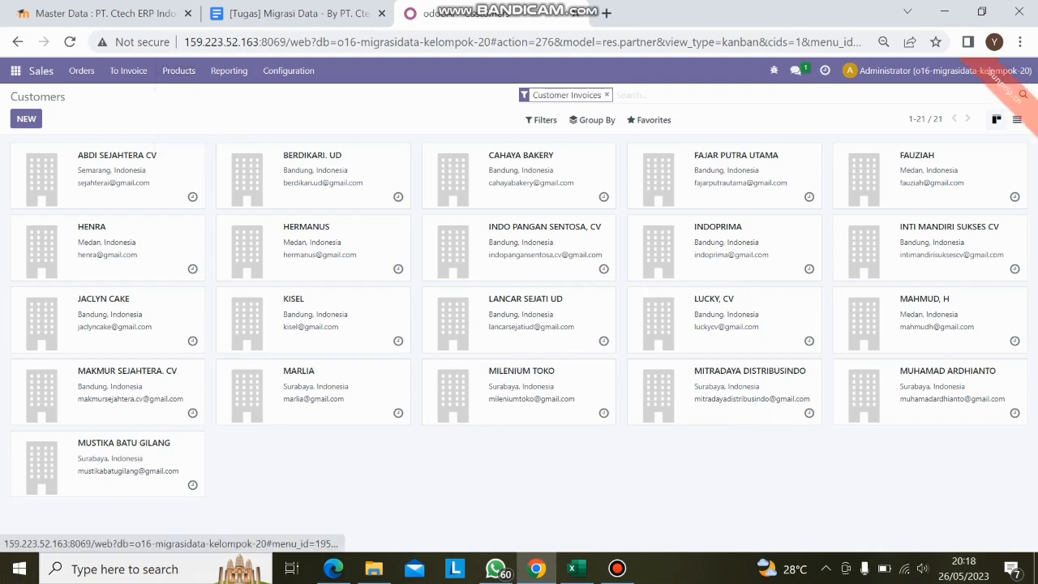
pyautogui.click(650, 120)
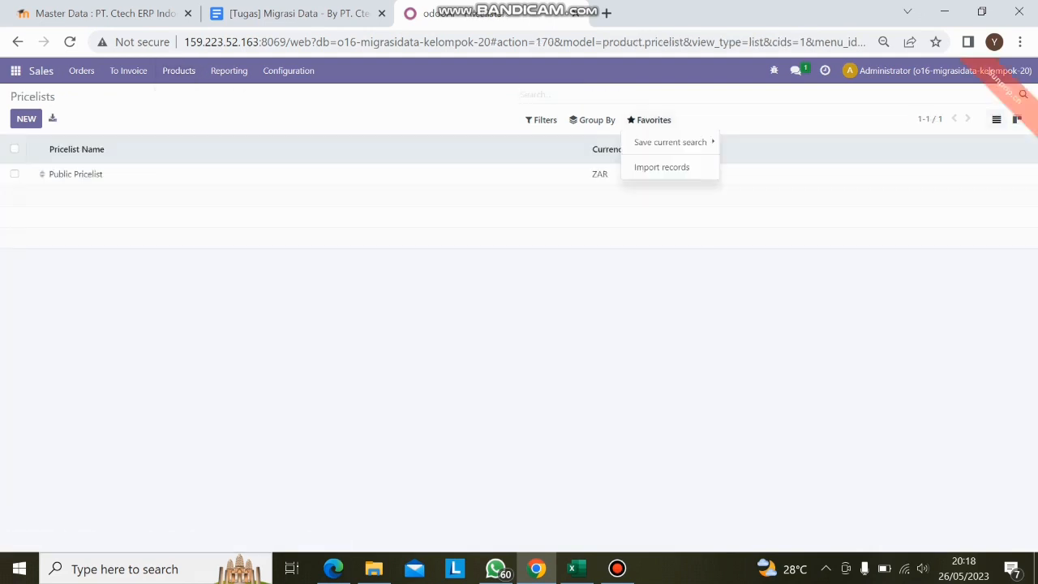
pyautogui.click(662, 168)
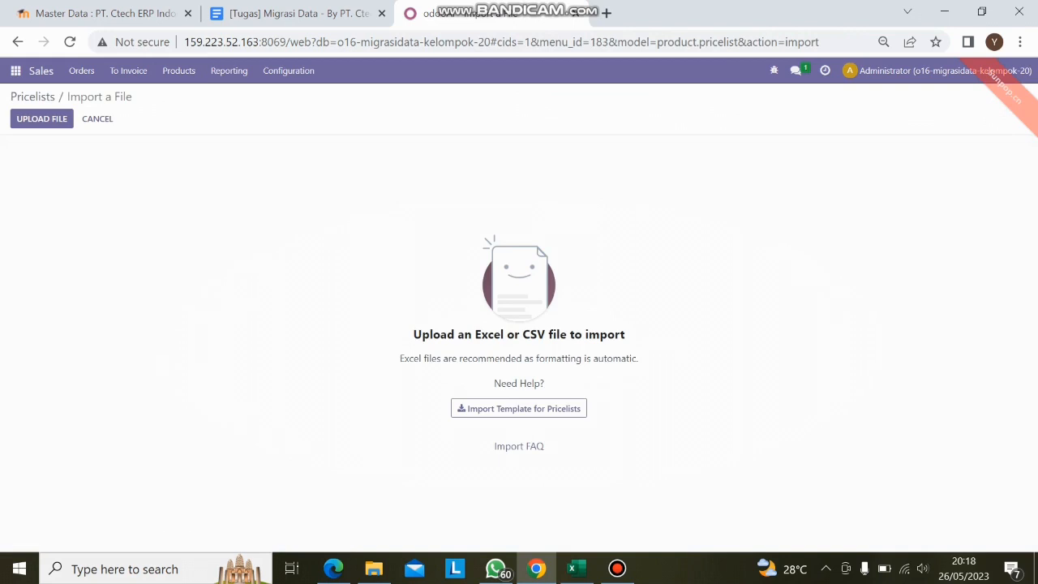
# - Load Data Kelompok 20.xlsx with its Pricelist sheet selected, and import the pricelist records
pyautogui.click(41, 118)
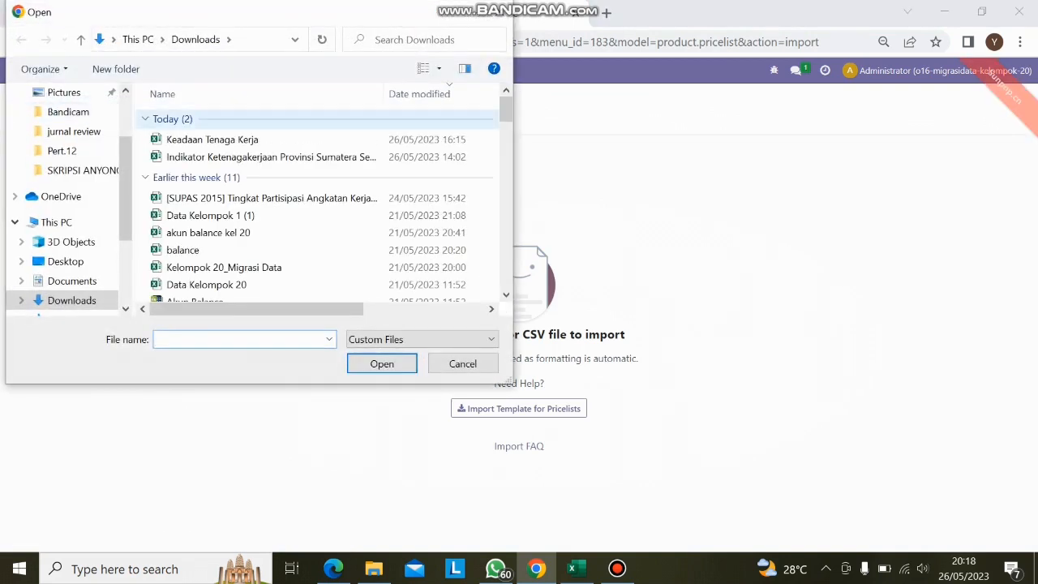
pyautogui.scroll(-1, 317, 247)
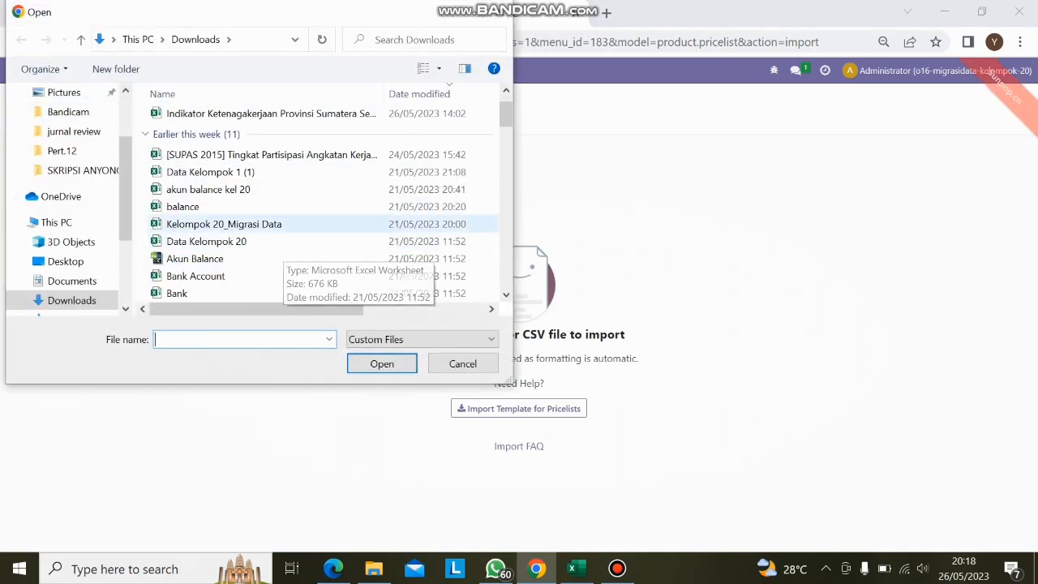
pyautogui.click(206, 241)
pyautogui.click(382, 363)
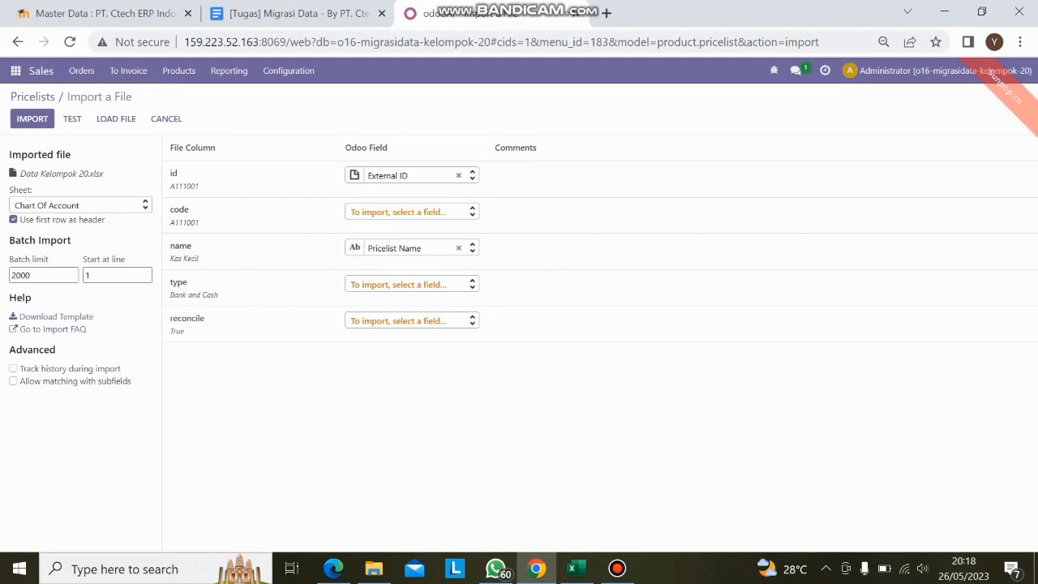
pyautogui.click(80, 206)
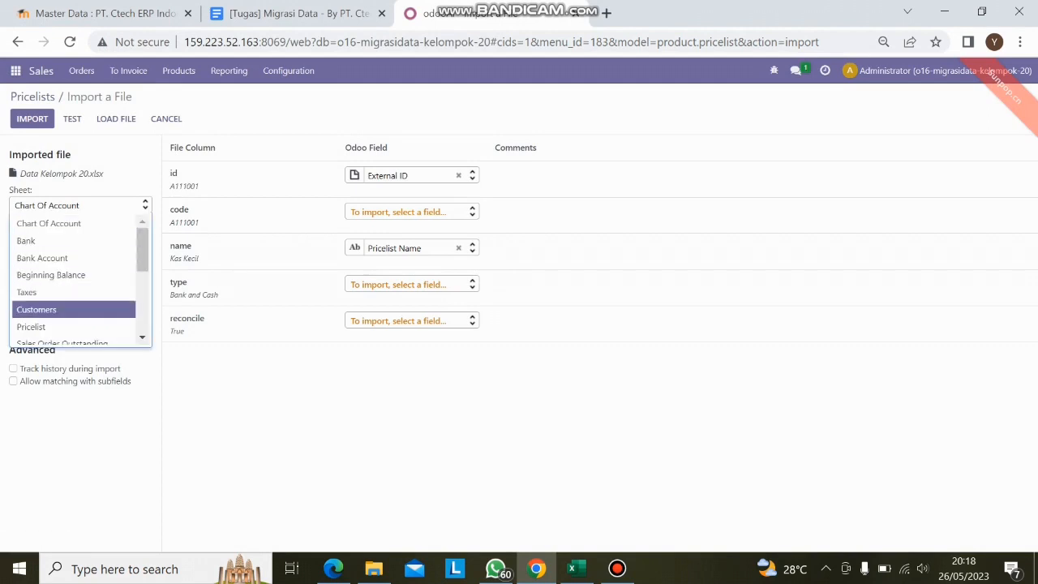
pyautogui.click(73, 327)
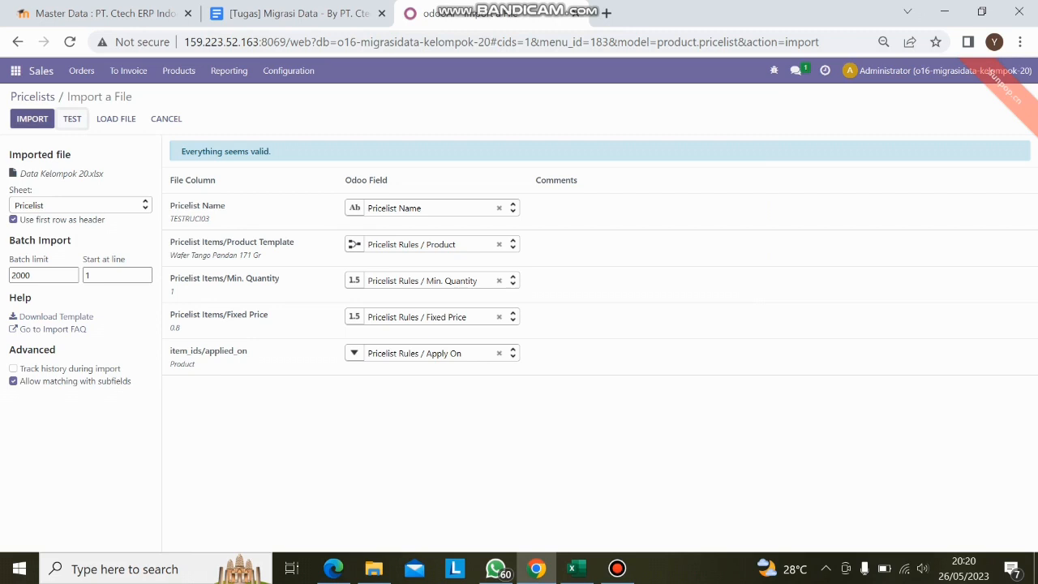
pyautogui.click(32, 119)
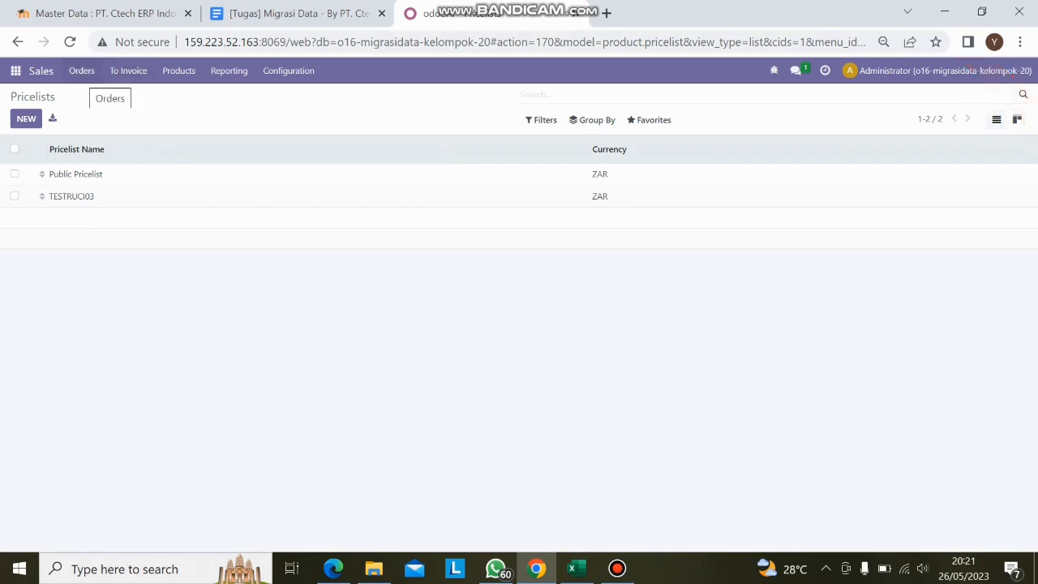
# - Open the sales orders in the Sales app and start a record import for them
pyautogui.click(82, 72)
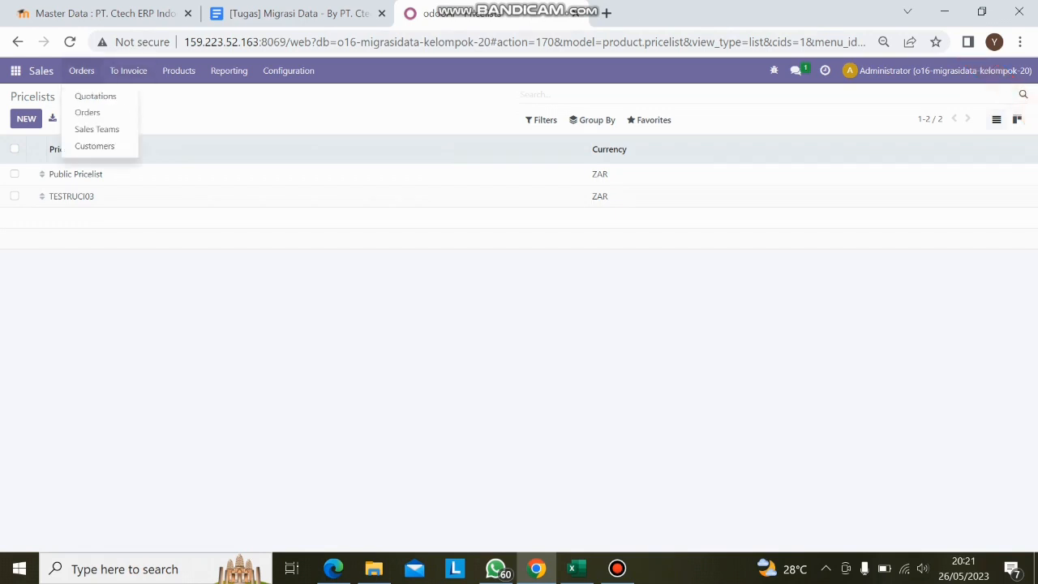
pyautogui.click(87, 112)
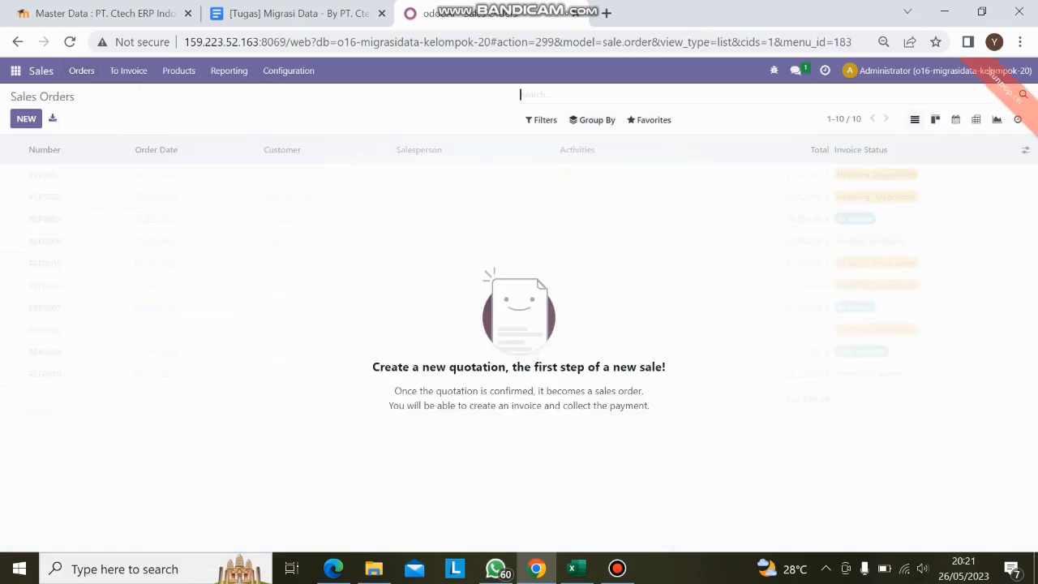
pyautogui.click(651, 120)
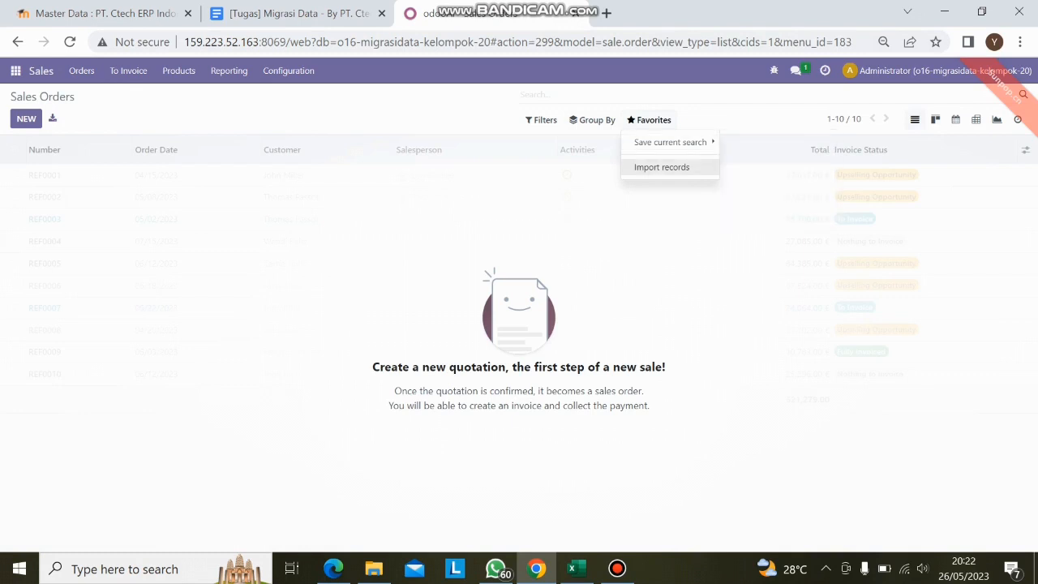
pyautogui.click(662, 167)
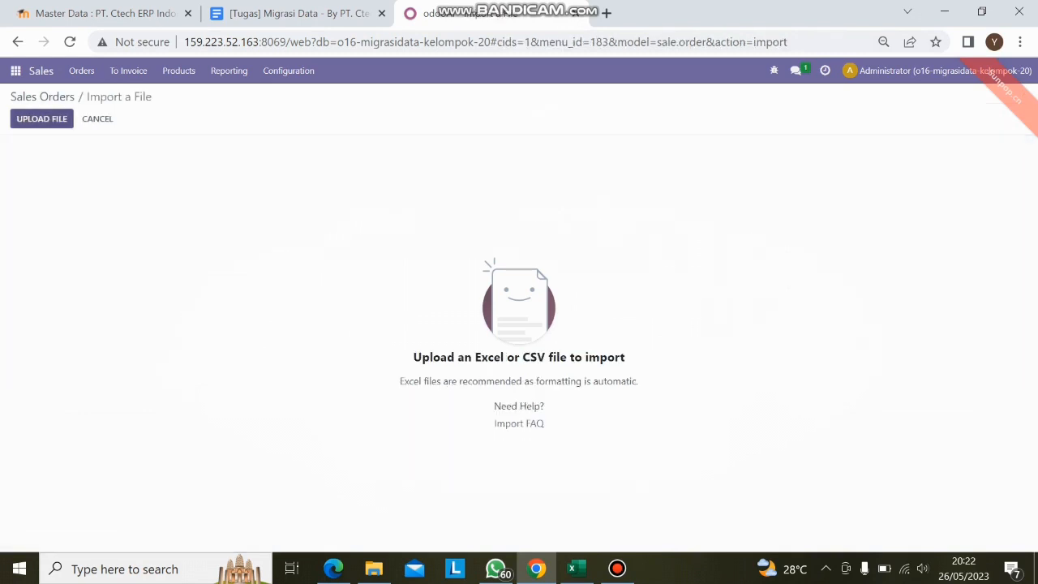
# - Upload Data Kelompok 20.xlsx from Downloads for the sales order import
pyautogui.click(50, 124)
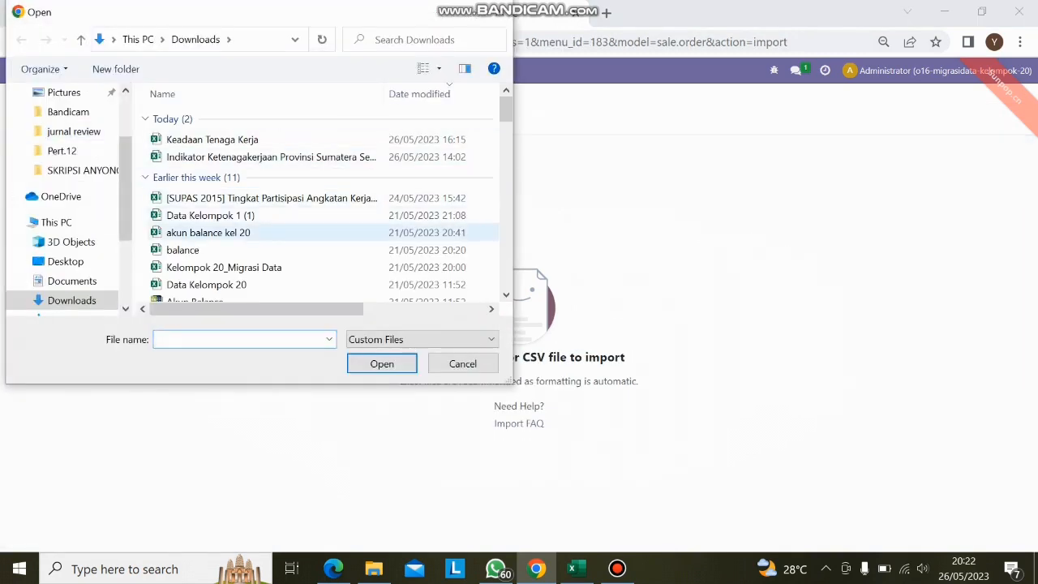
pyautogui.scroll(-1, 280, 235)
pyautogui.click(279, 240)
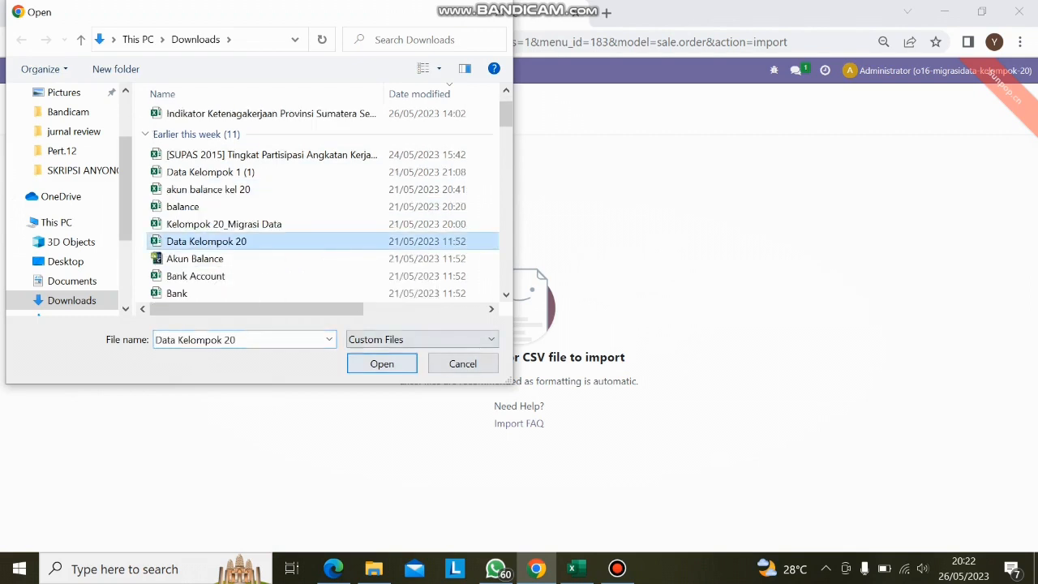
pyautogui.click(382, 363)
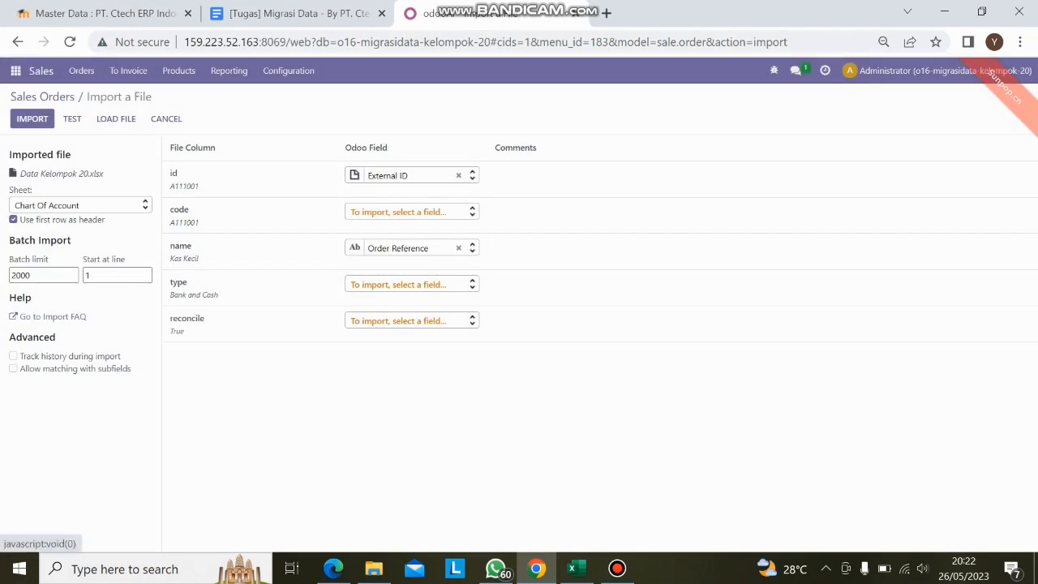
# - Choose the Sales Order Outstanding sheet for the sales order import, then test and import the records
pyautogui.click(79, 205)
pyautogui.scroll(-1, 75, 276)
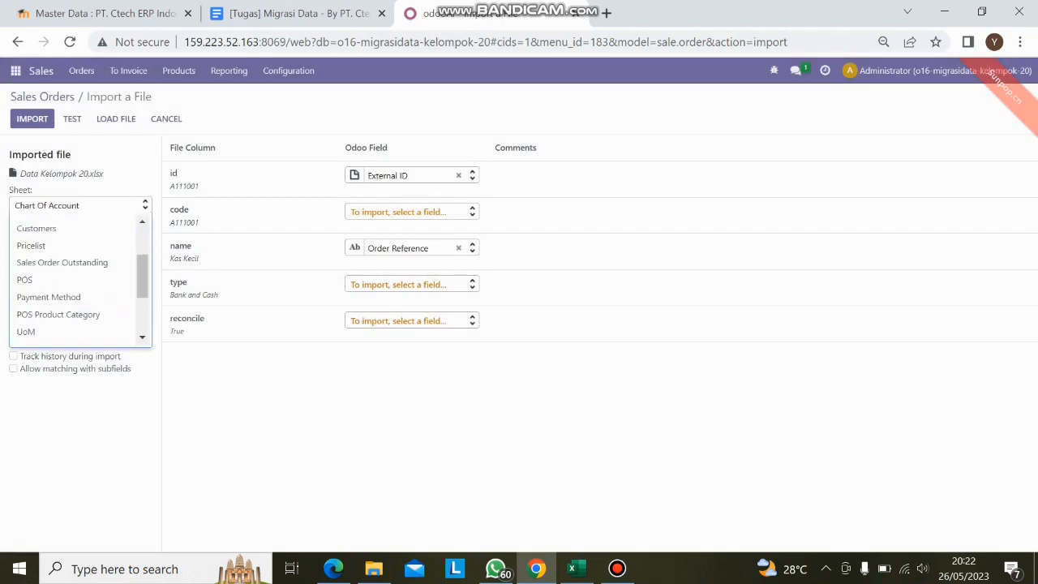
pyautogui.click(61, 262)
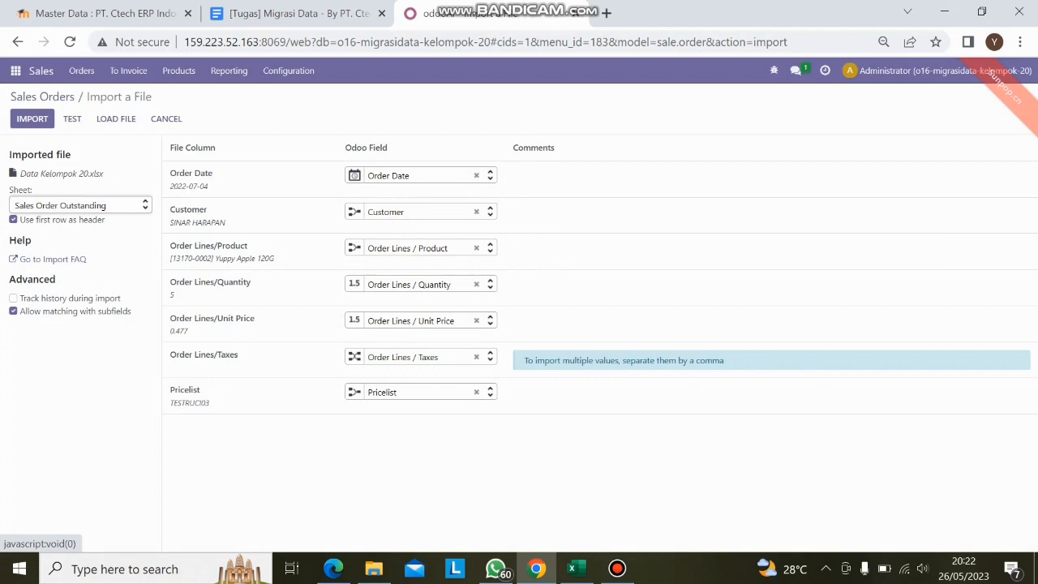
pyautogui.click(72, 120)
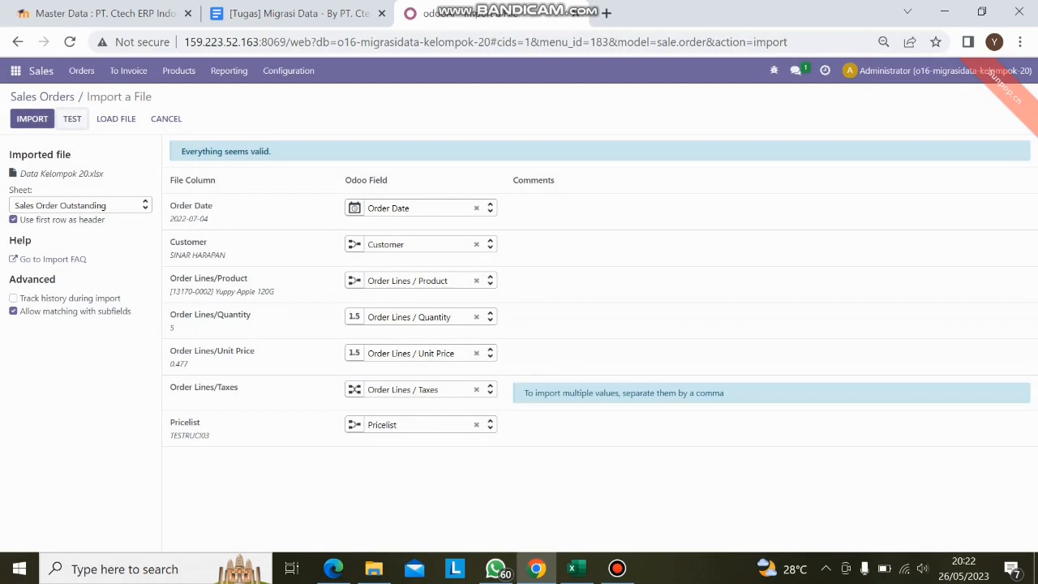
pyautogui.click(32, 118)
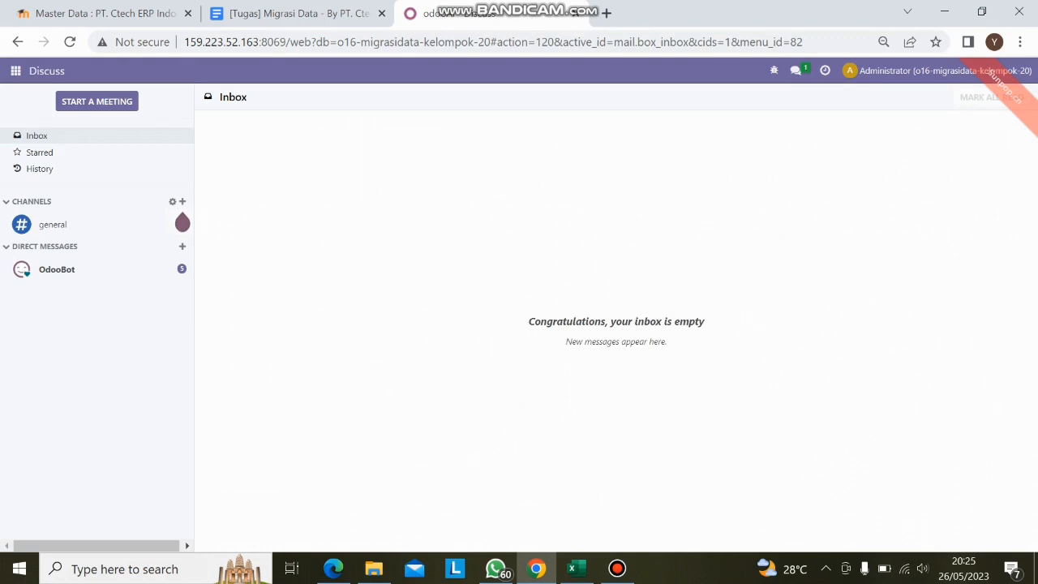
# - Open the Point of Sale app, show its shops as a list and start a record import for them
pyautogui.click(16, 70)
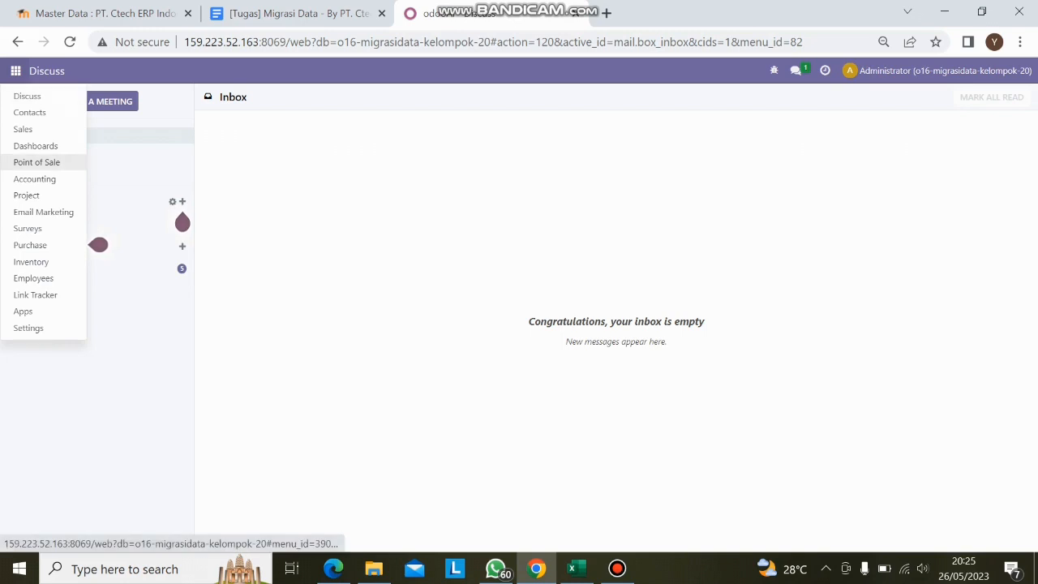
pyautogui.click(36, 162)
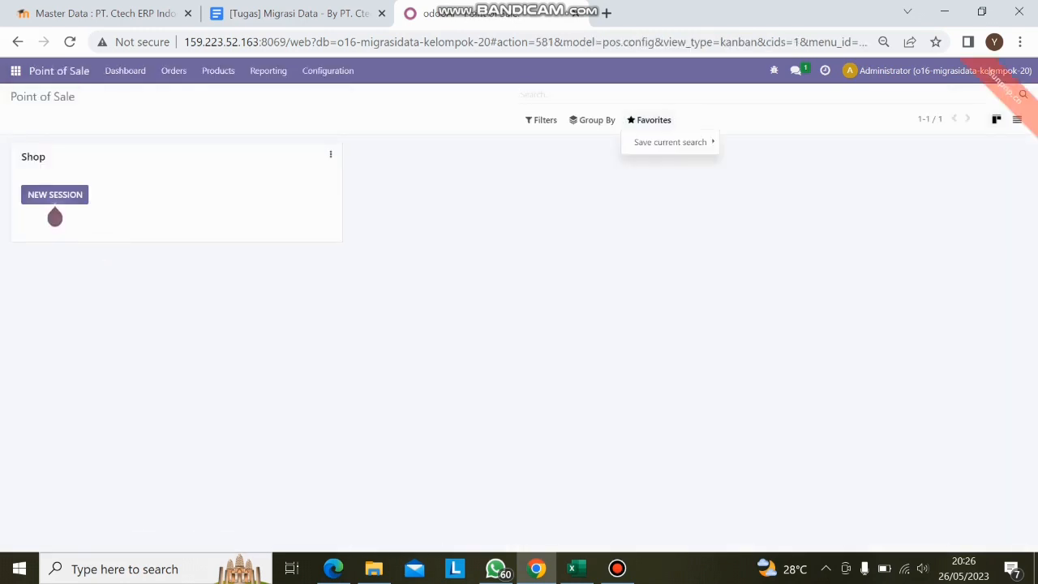
pyautogui.click(650, 120)
pyautogui.moveTo(671, 142)
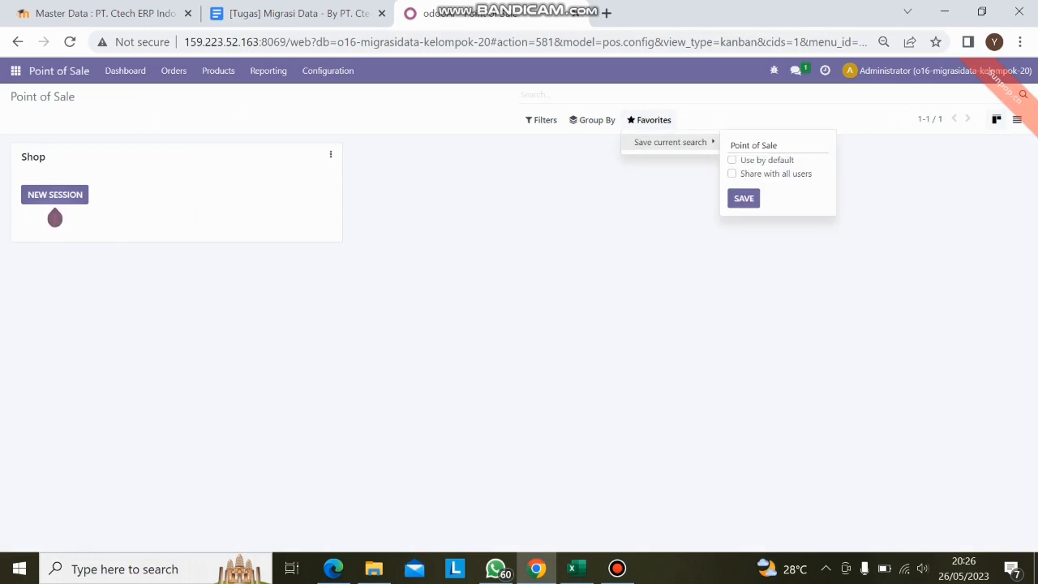
pyautogui.click(1017, 120)
pyautogui.click(650, 120)
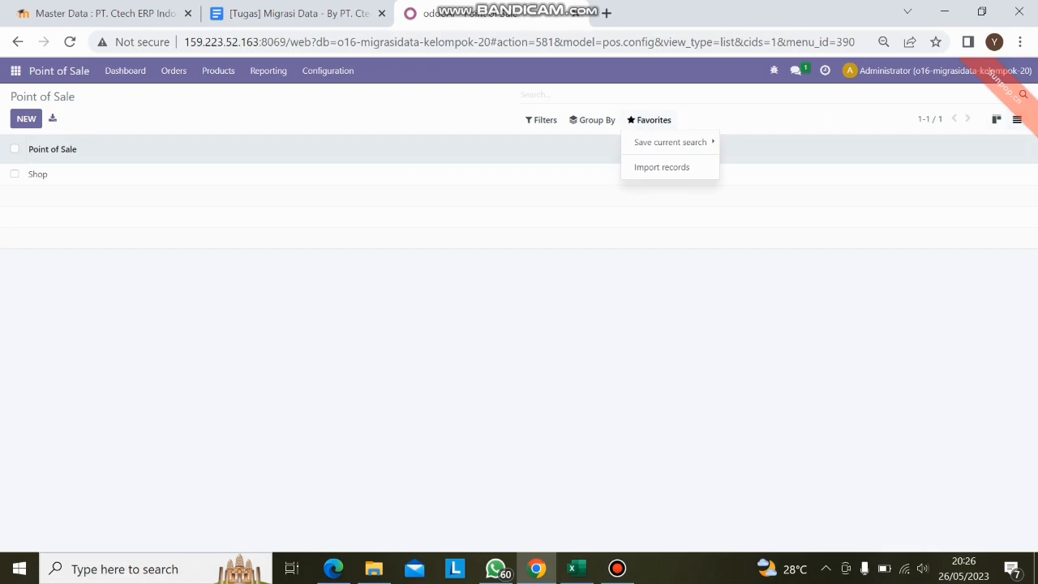
pyautogui.click(662, 167)
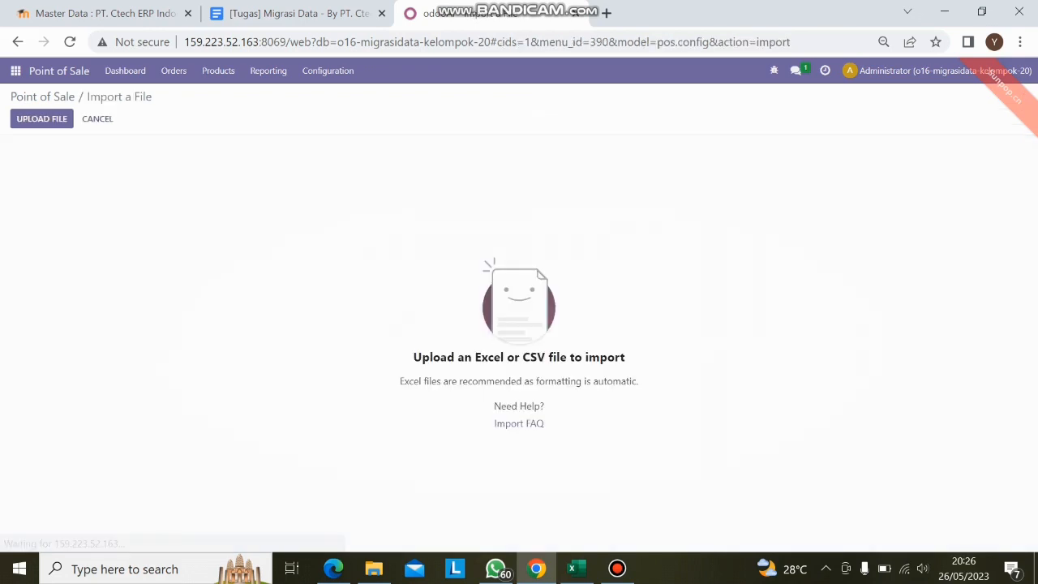
# - Upload Data Kelompok 20.xlsx from Downloads for the point-of-sale shop import
pyautogui.click(43, 119)
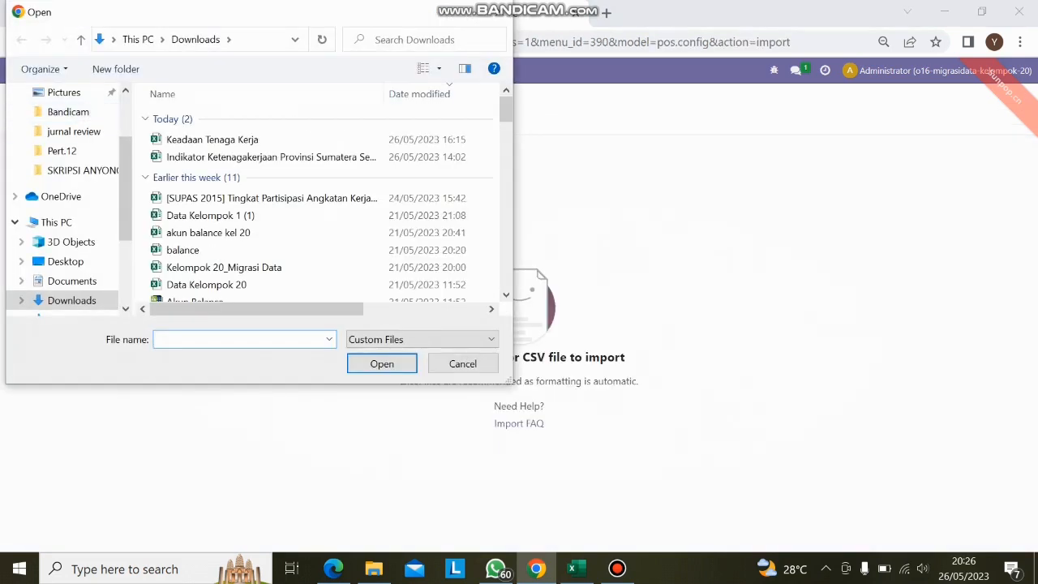
pyautogui.scroll(-1, 316, 237)
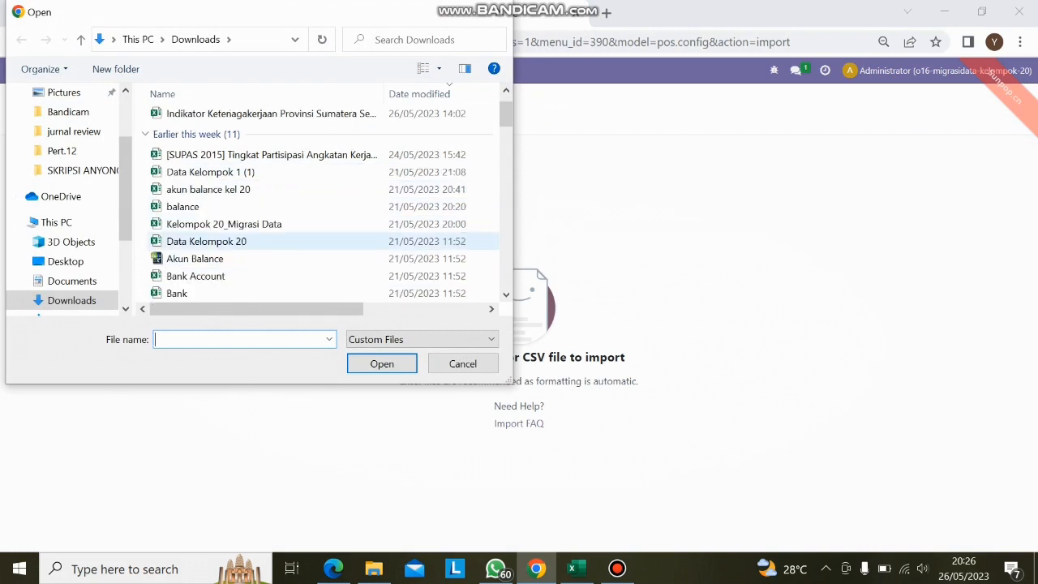
pyautogui.click(243, 241)
pyautogui.click(382, 363)
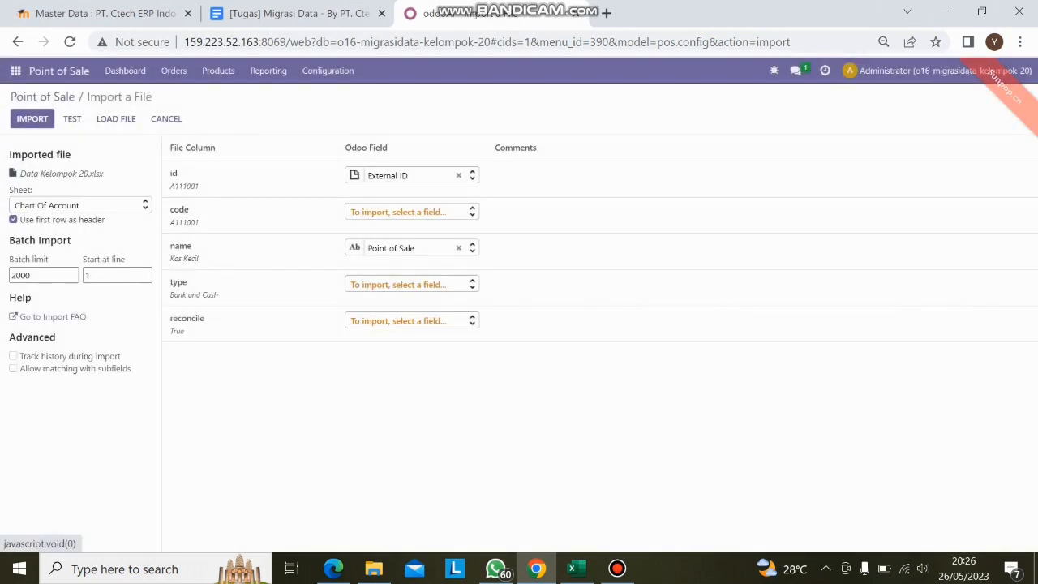
# - Choose the POS sheet for the shop import, then test and import the records
pyautogui.click(79, 205)
pyautogui.scroll(-1, 73, 275)
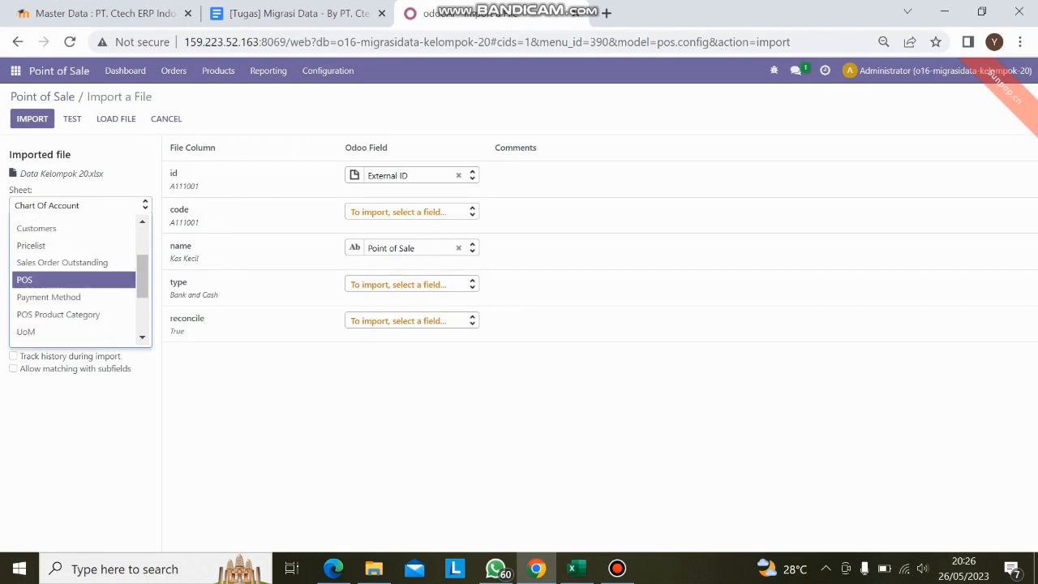
pyautogui.click(48, 280)
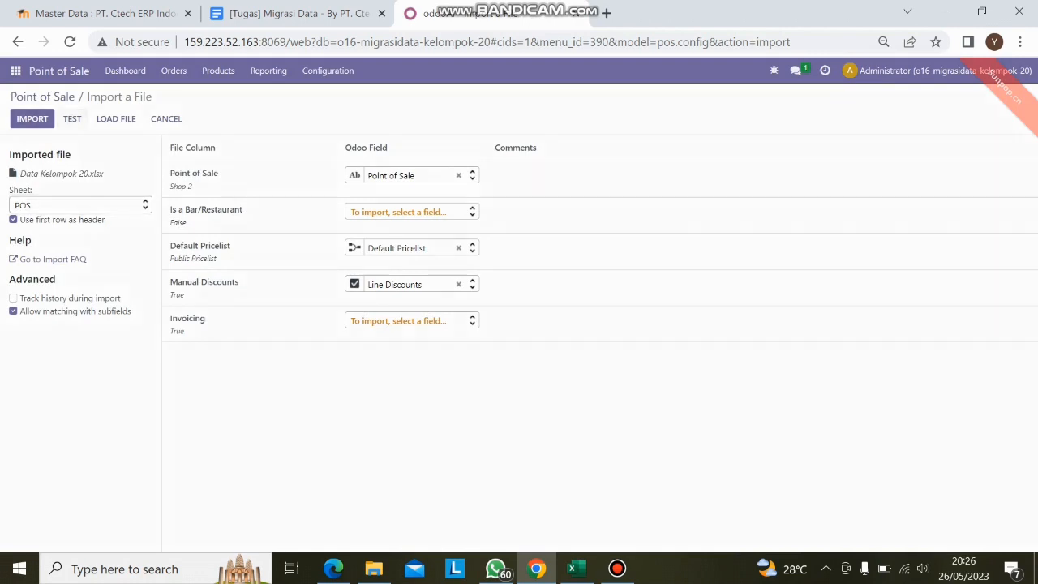
pyautogui.click(72, 119)
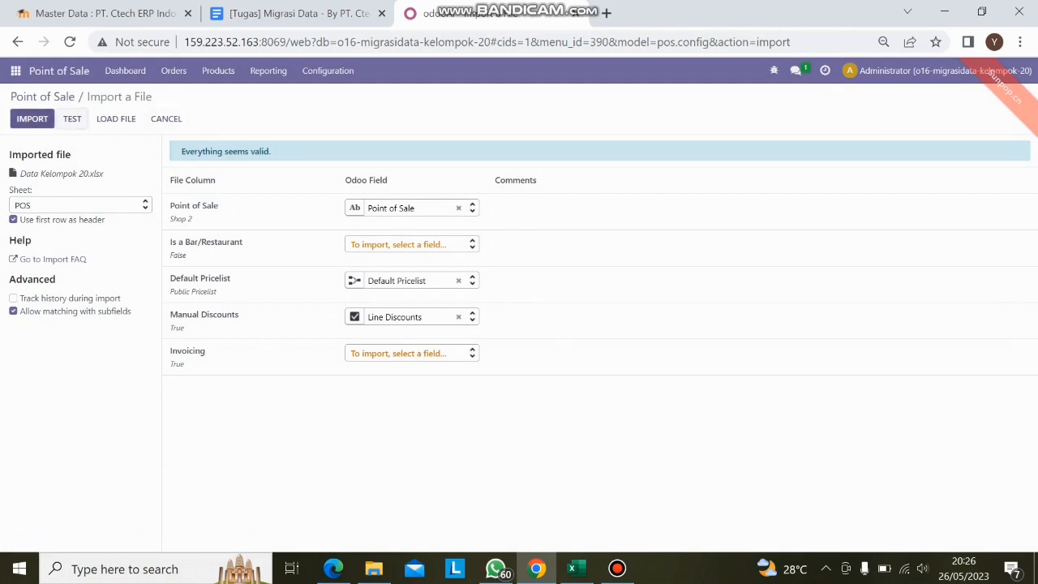
pyautogui.click(33, 119)
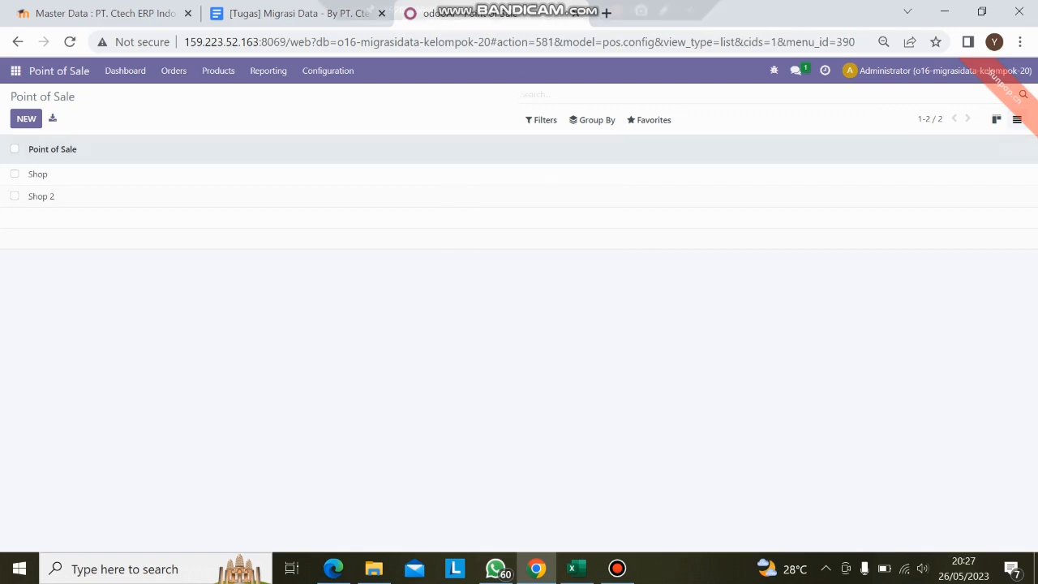
# - Open the Point of Sale payment methods and start a record import for them
pyautogui.click(327, 70)
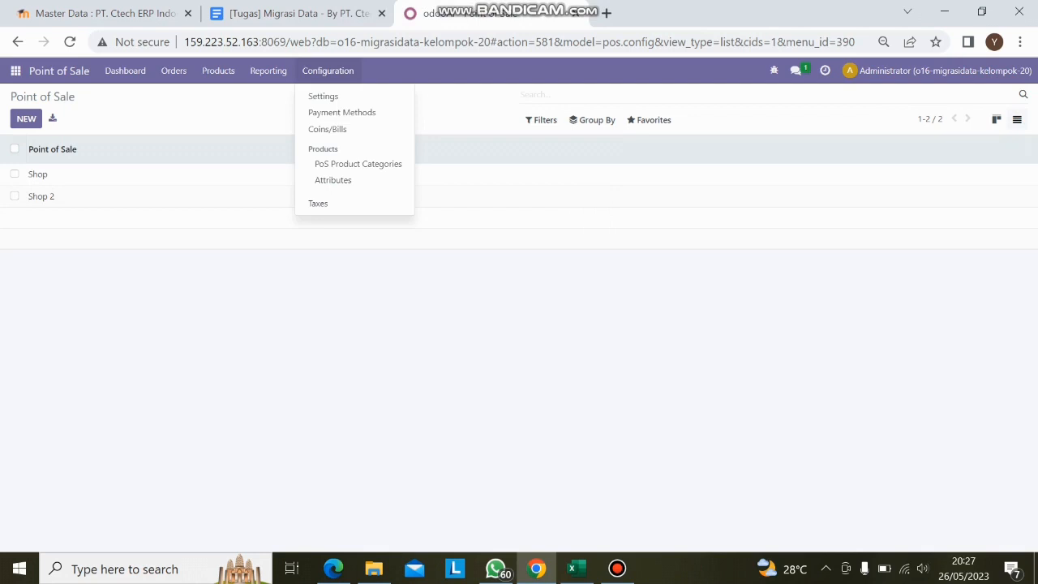
pyautogui.click(341, 112)
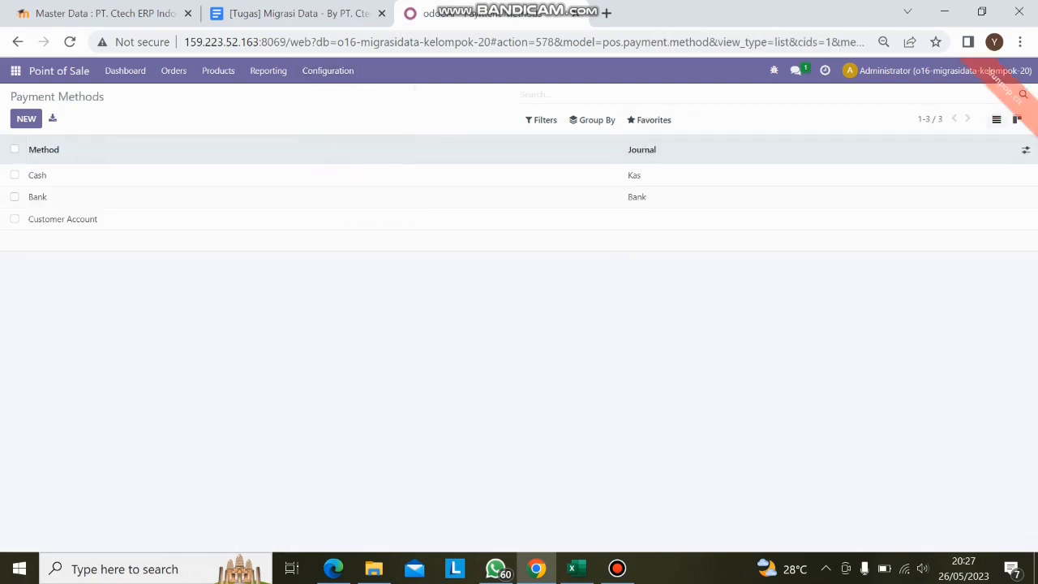
pyautogui.click(650, 120)
pyautogui.click(664, 168)
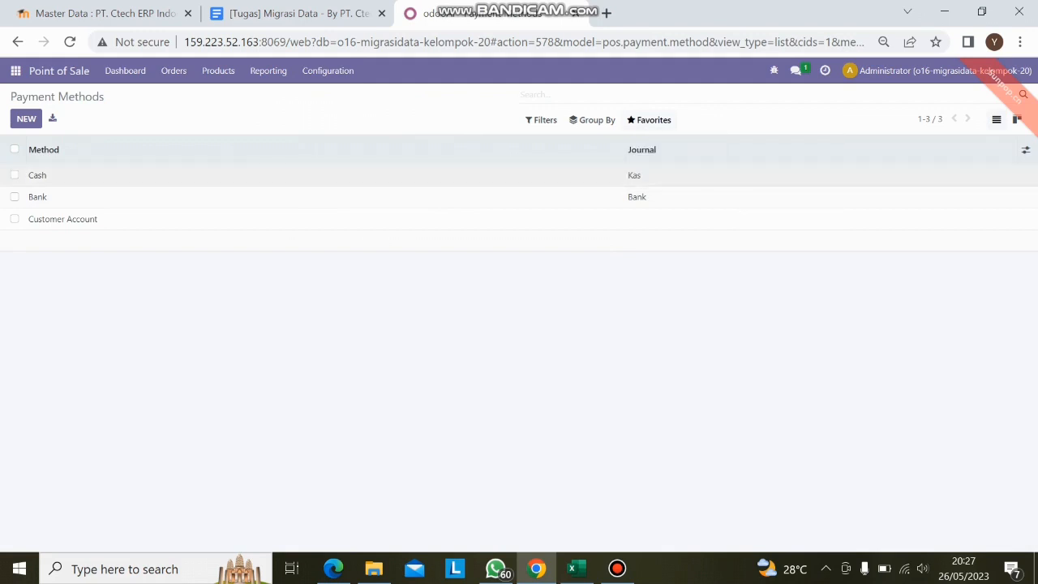
# - Upload Data Kelompok 20.xlsx for the payment method import and choose its Payment Method sheet
pyautogui.click(57, 116)
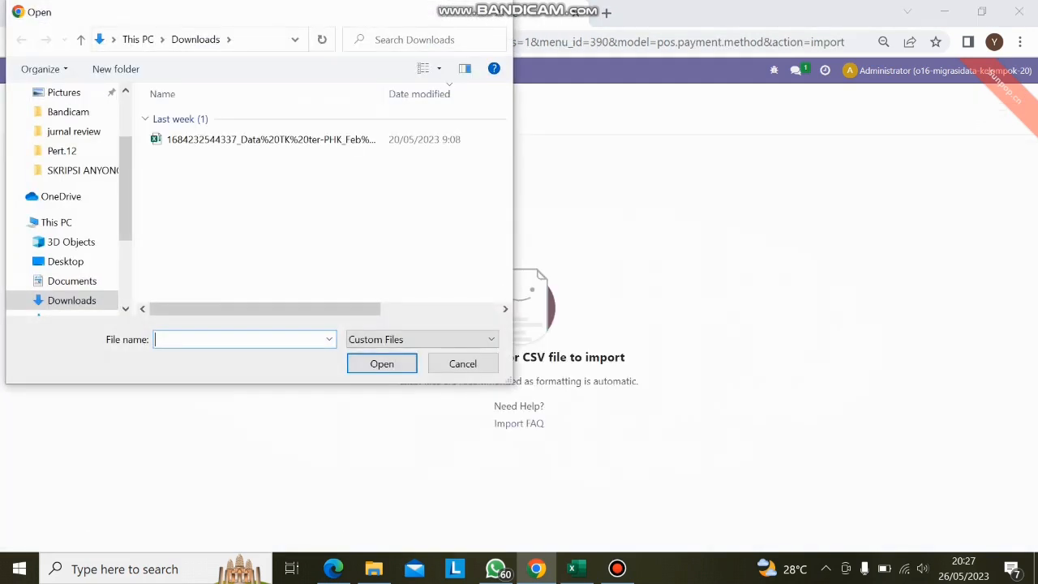
pyautogui.click(243, 285)
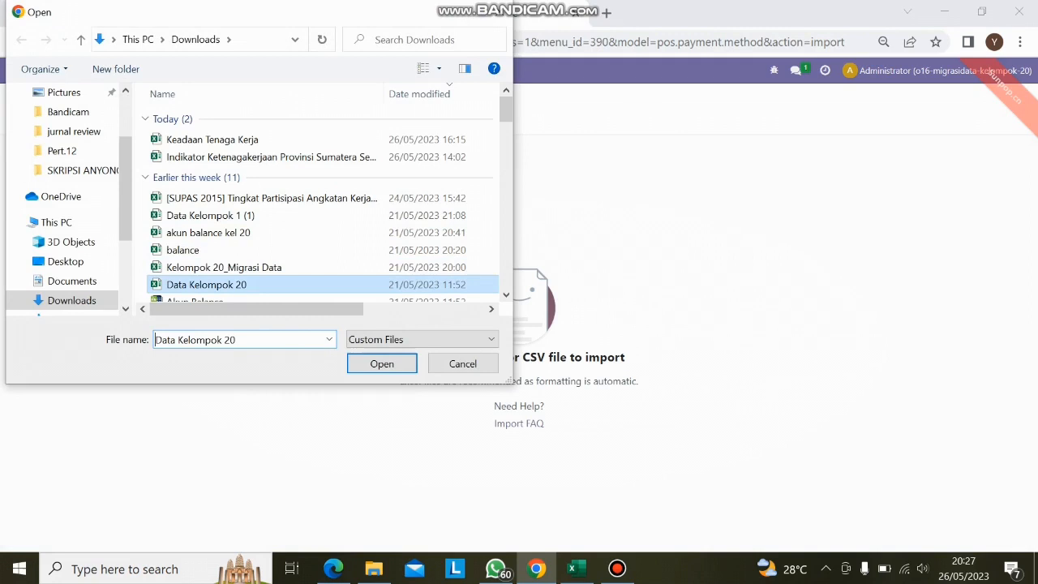
pyautogui.click(382, 363)
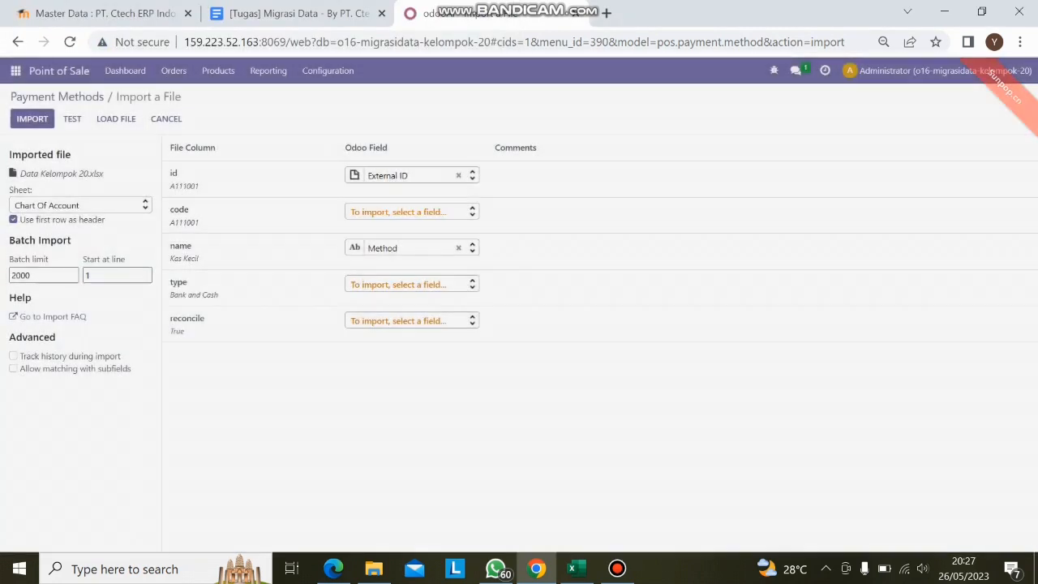
pyautogui.click(80, 205)
pyautogui.scroll(-1, 73, 261)
pyautogui.click(65, 296)
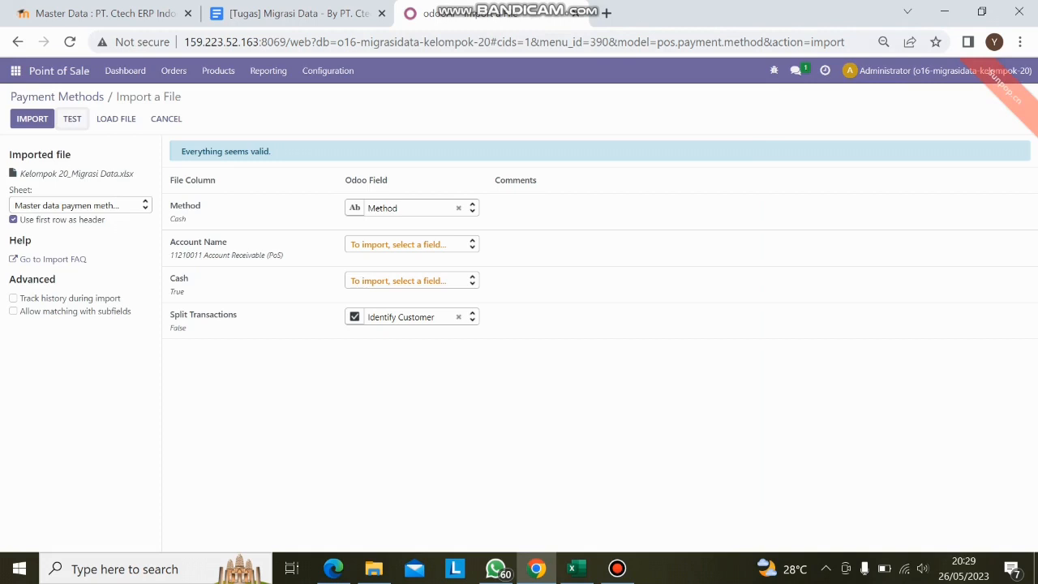
# - Import the payment methods from the payment method master data sheet of Kelompok 20_Migrasi Data.xlsx
pyautogui.click(32, 119)
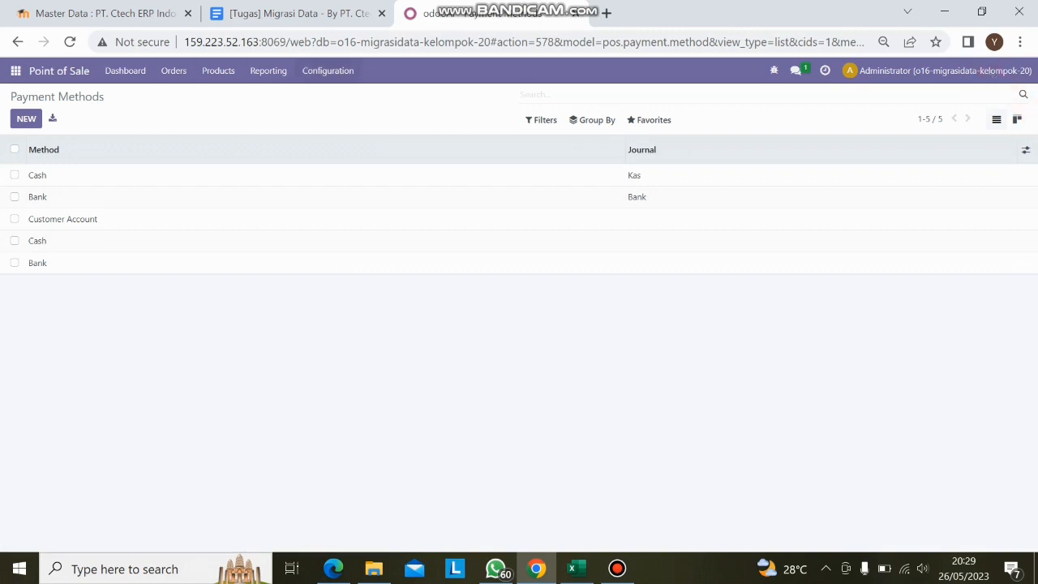
# - Start a record import for the PoS product categories and upload Kelompok 20_Migrasi Data.xlsx from Downloads
pyautogui.click(328, 71)
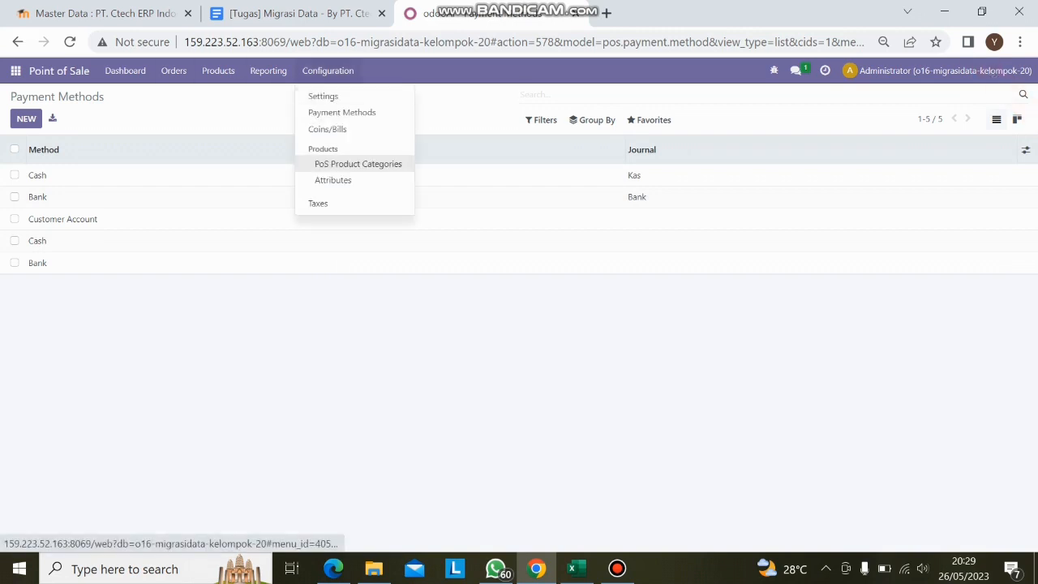
pyautogui.click(358, 167)
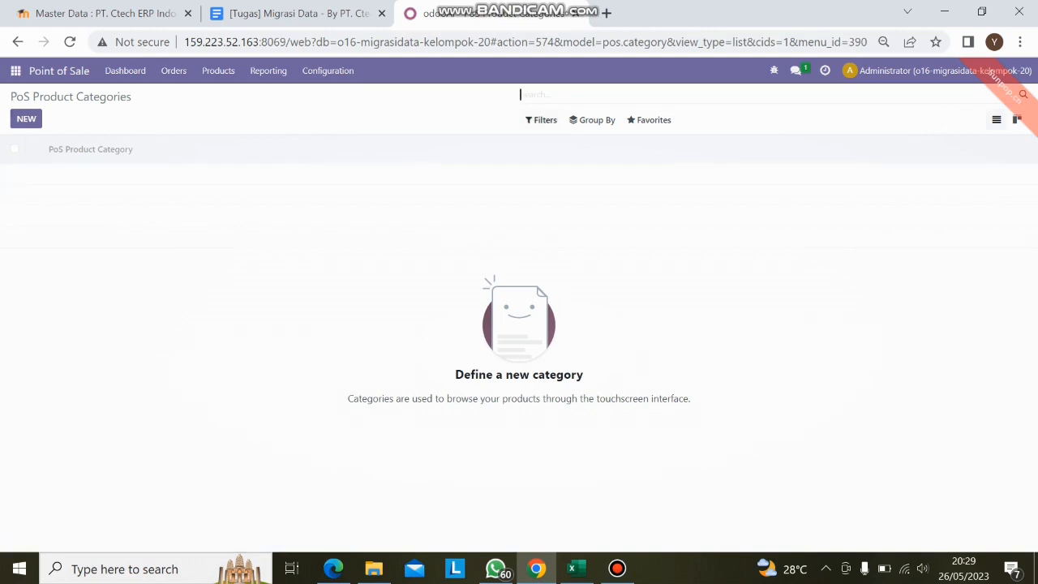
pyautogui.click(648, 119)
pyautogui.click(663, 167)
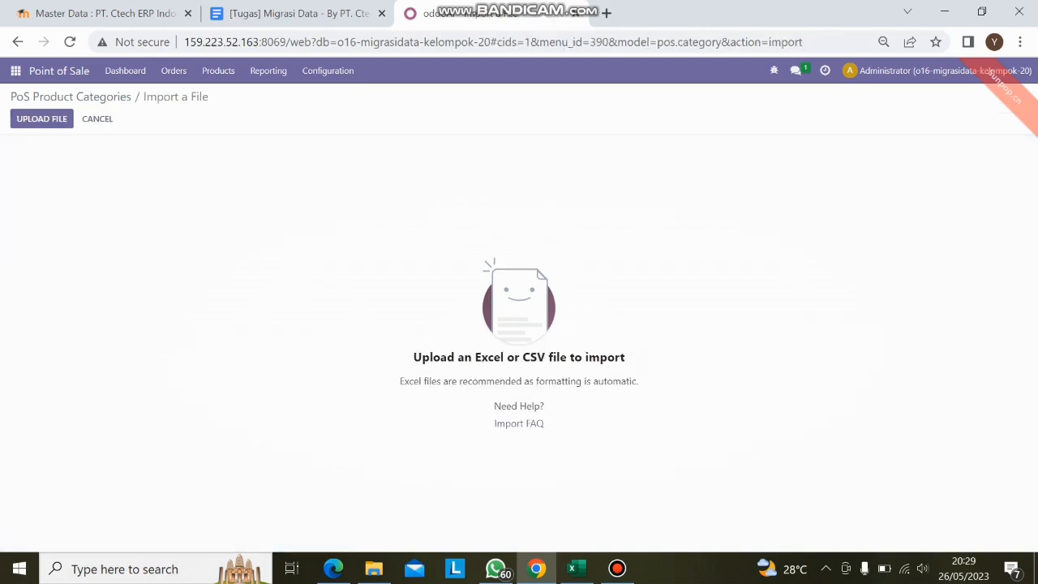
pyautogui.click(42, 118)
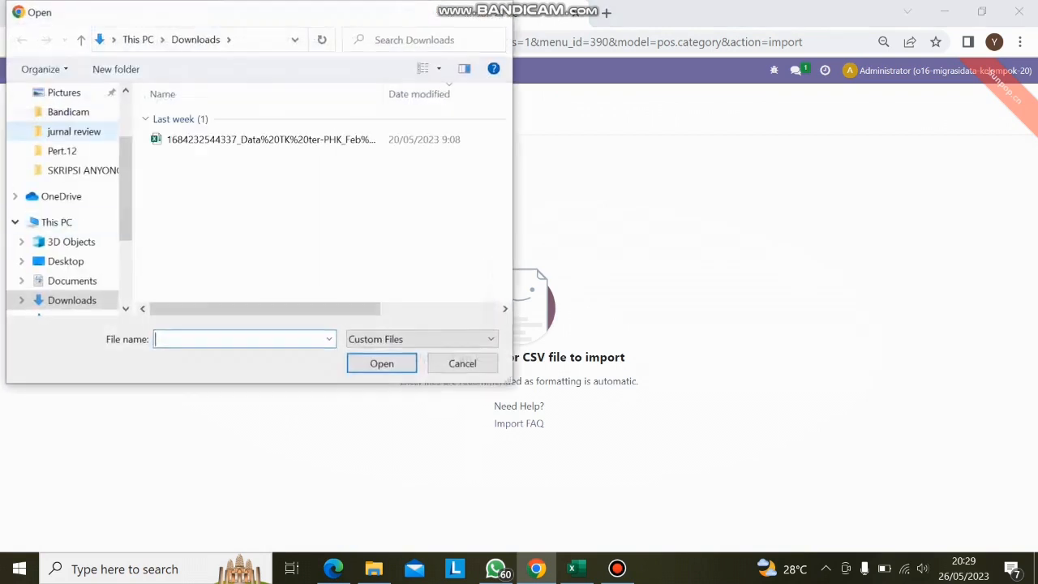
pyautogui.doubleClick(236, 267)
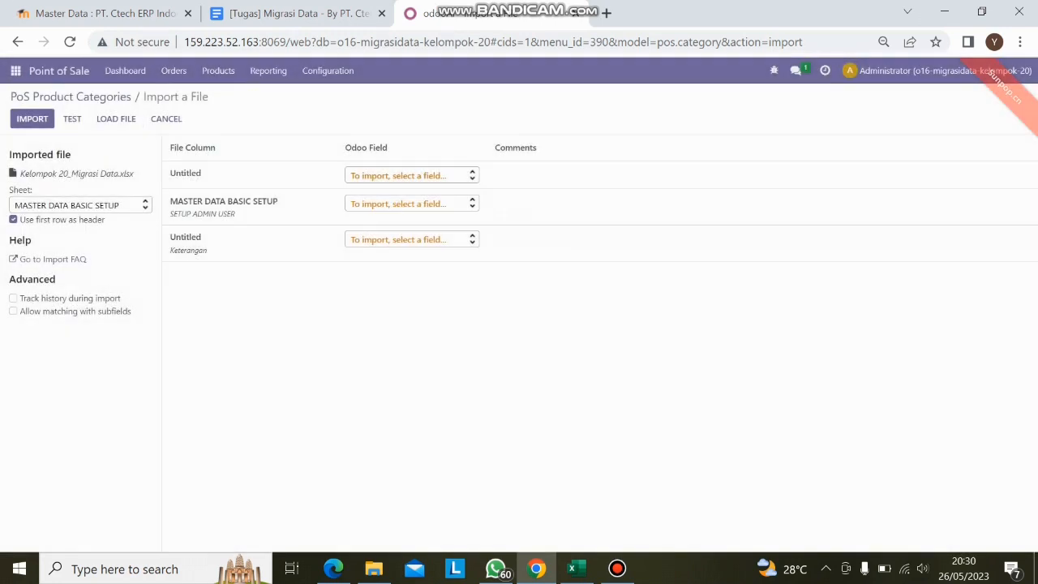
# - Choose the Master data product category sheet for the PoS category import, then test and import the records
pyautogui.click(79, 205)
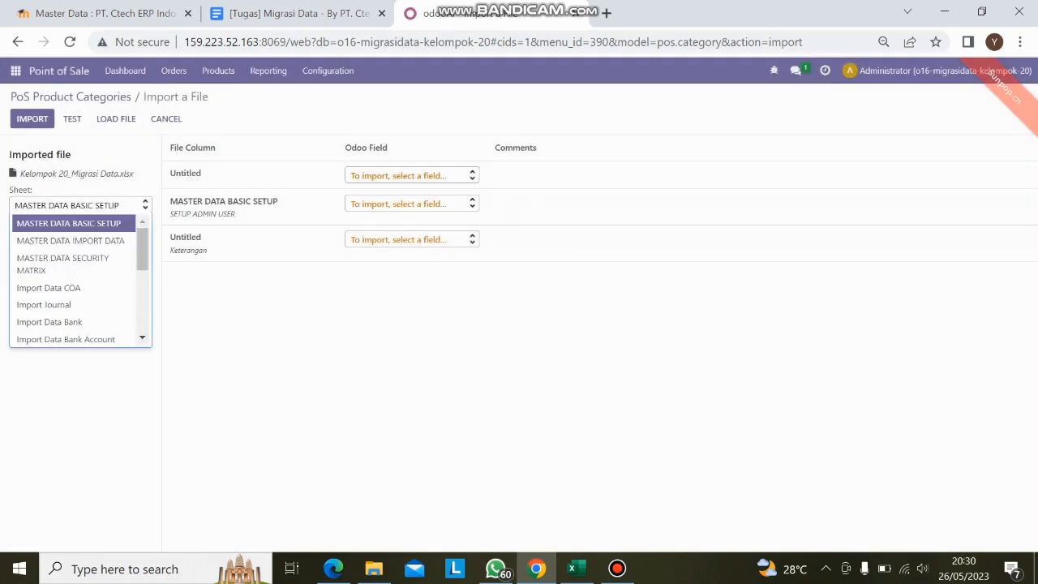
pyautogui.scroll(-4, 73, 284)
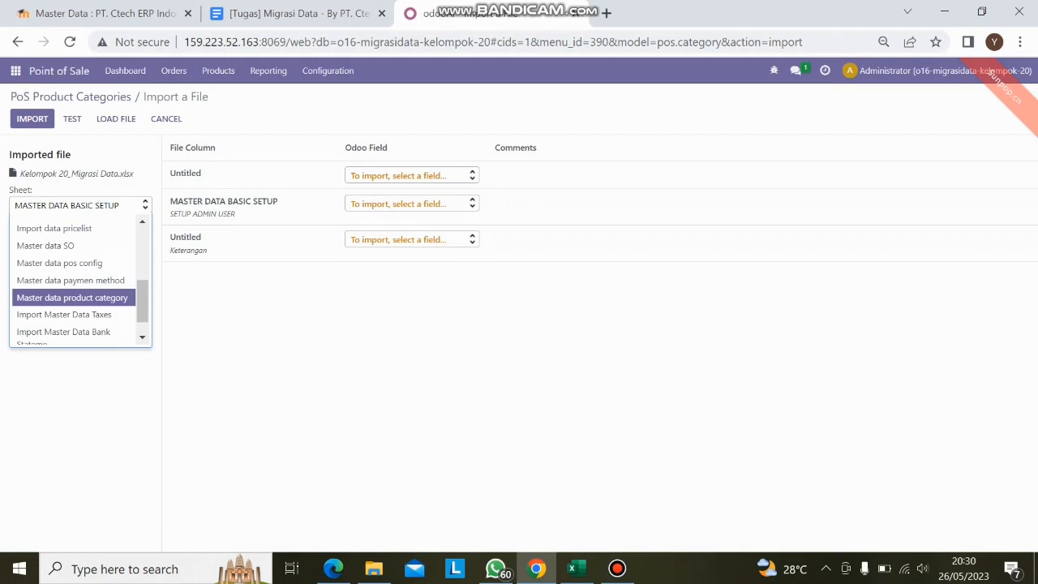
pyautogui.click(72, 297)
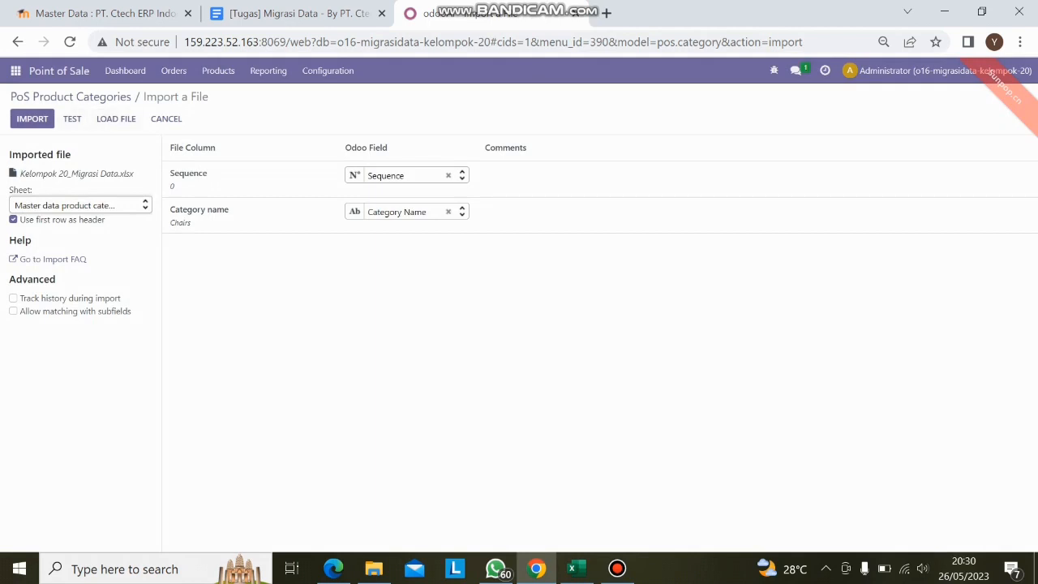
pyautogui.click(73, 119)
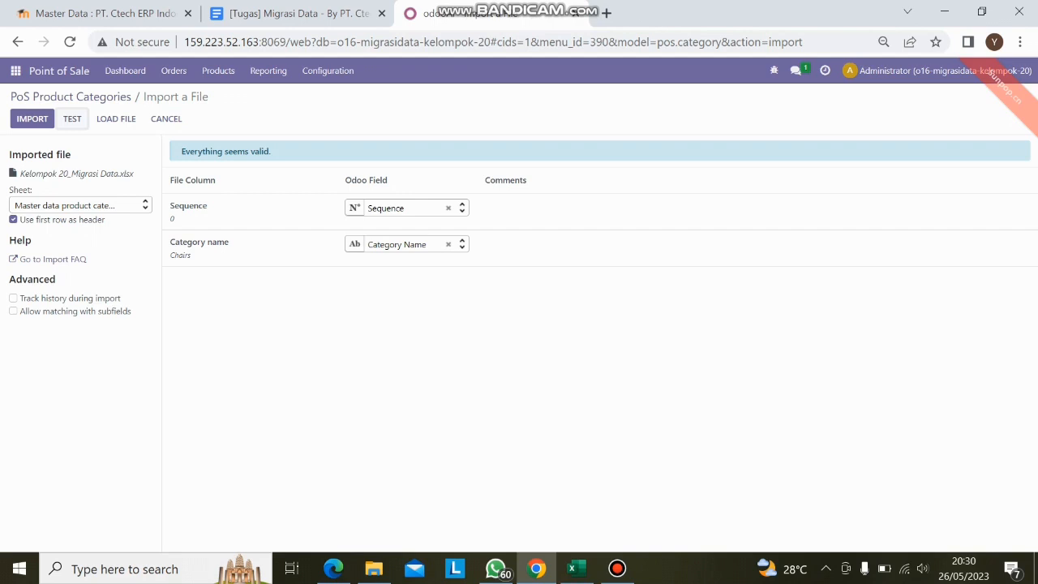
pyautogui.click(32, 119)
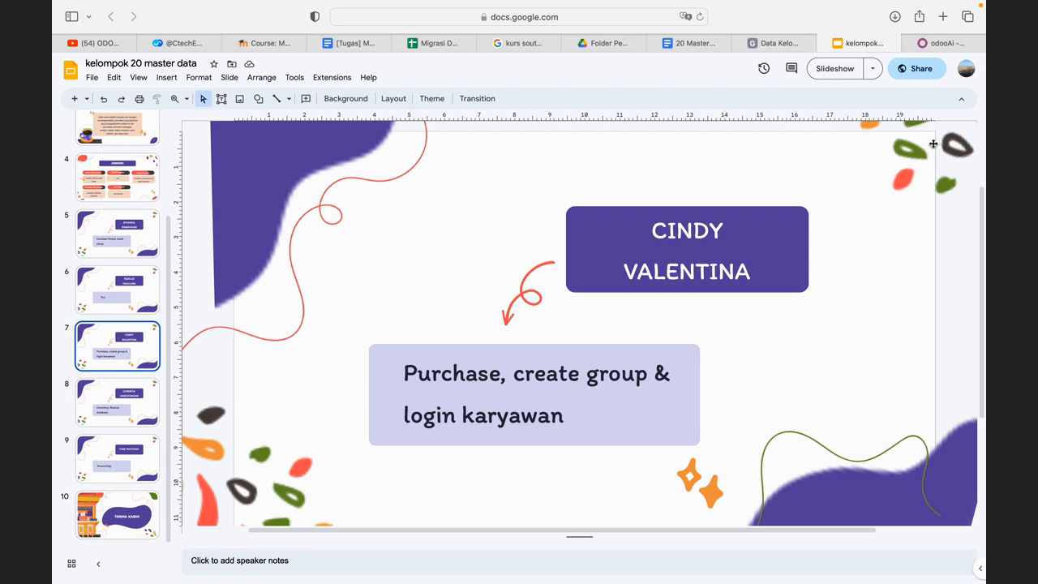
# - Switch from the presentation to Odoo, open the vendors in the Purchase app and start a record import for them
pyautogui.click(943, 43)
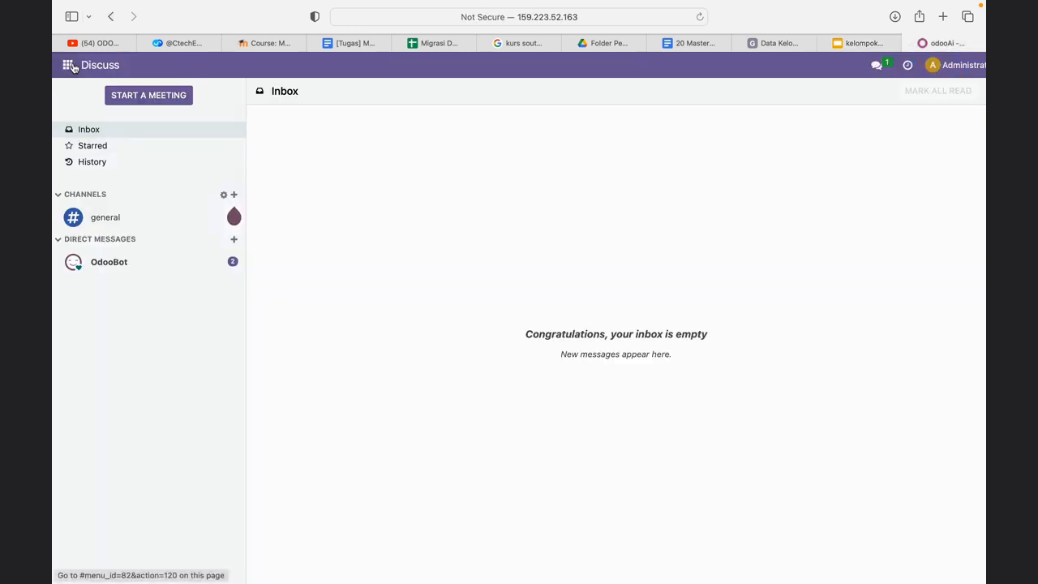
pyautogui.click(68, 65)
pyautogui.click(85, 240)
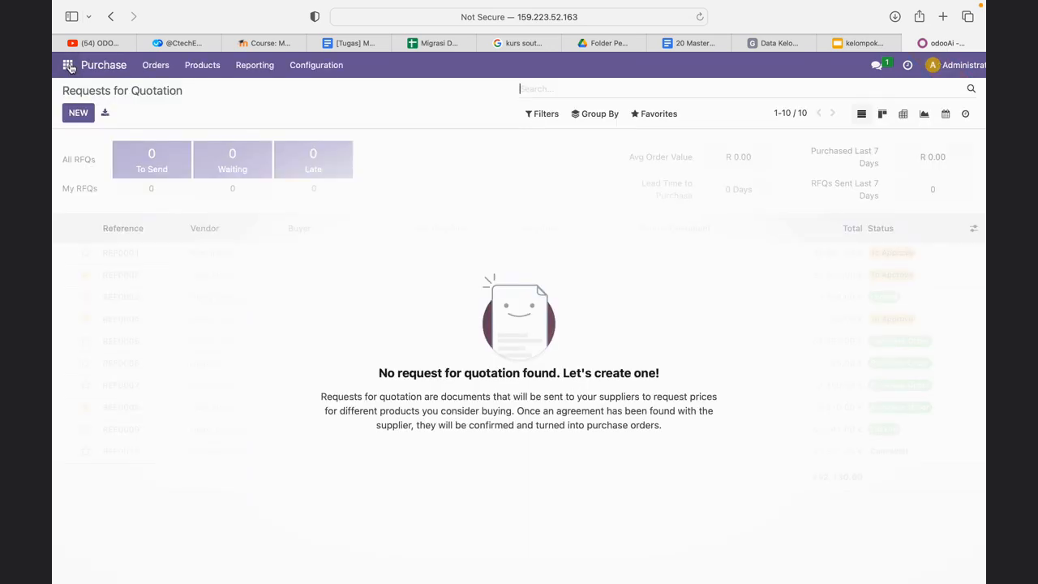
pyautogui.click(197, 66)
pyautogui.moveTo(166, 69)
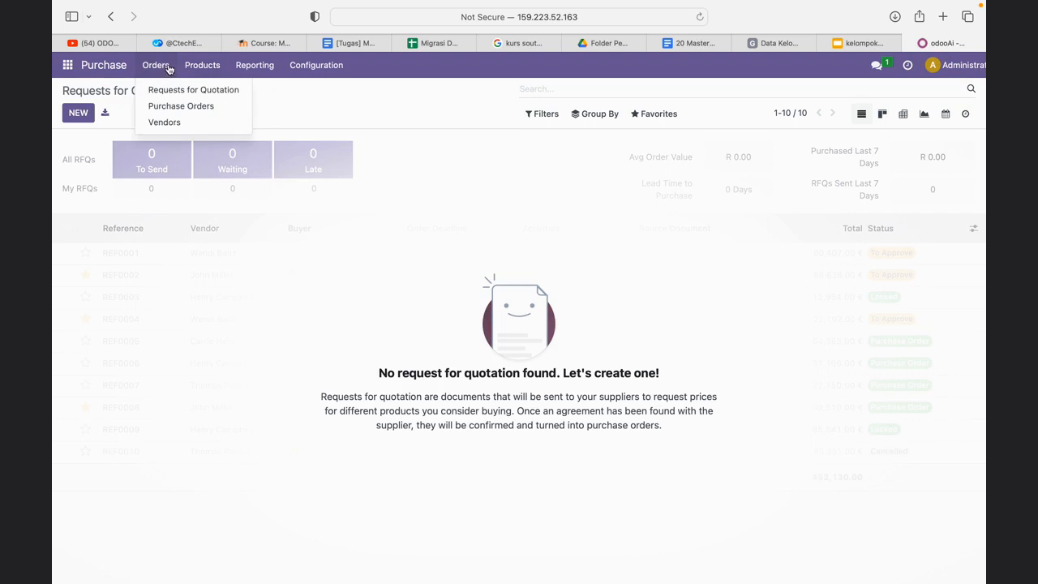
pyautogui.click(185, 122)
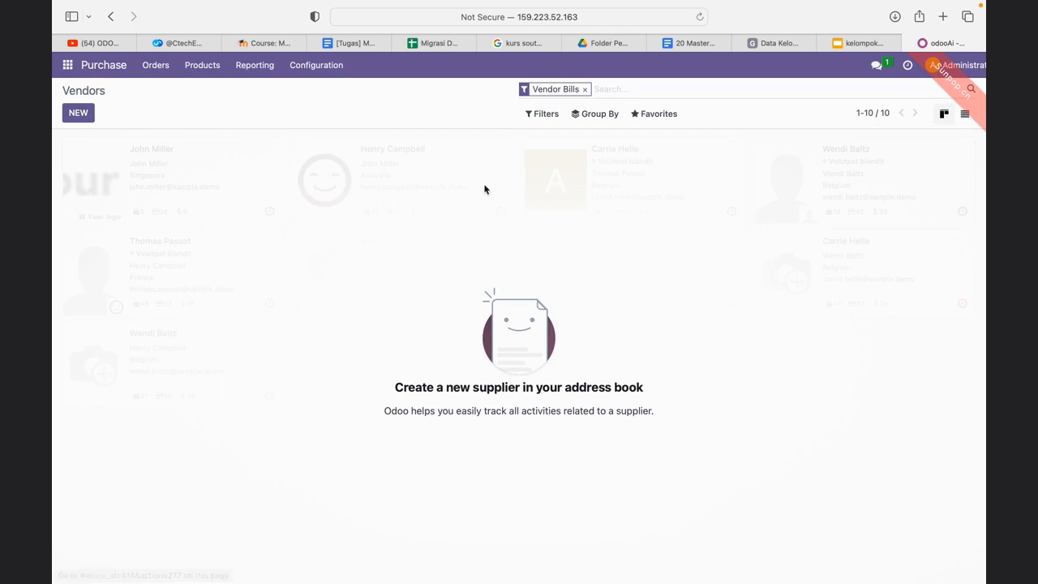
pyautogui.click(667, 117)
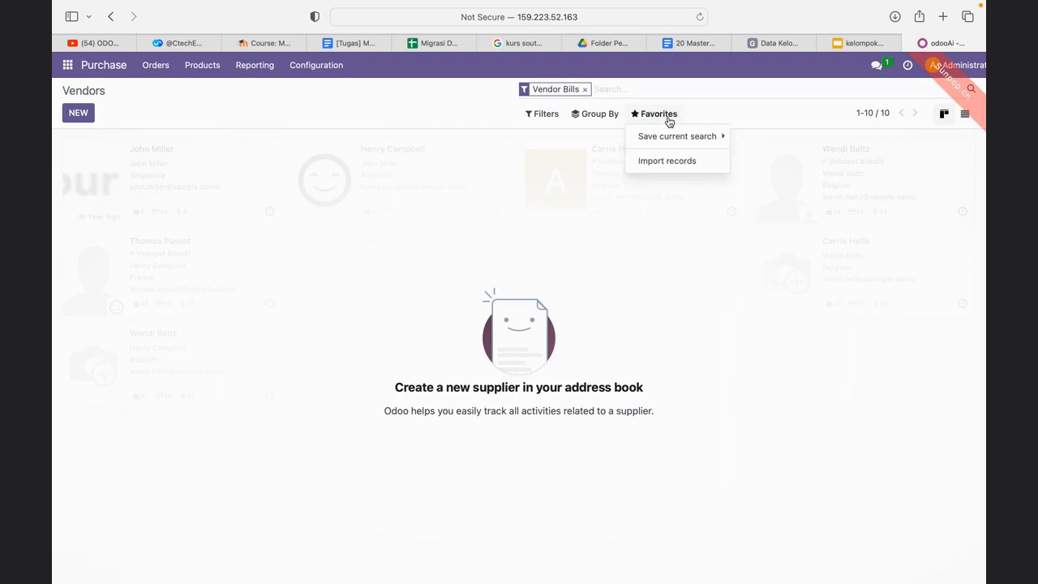
pyautogui.click(667, 161)
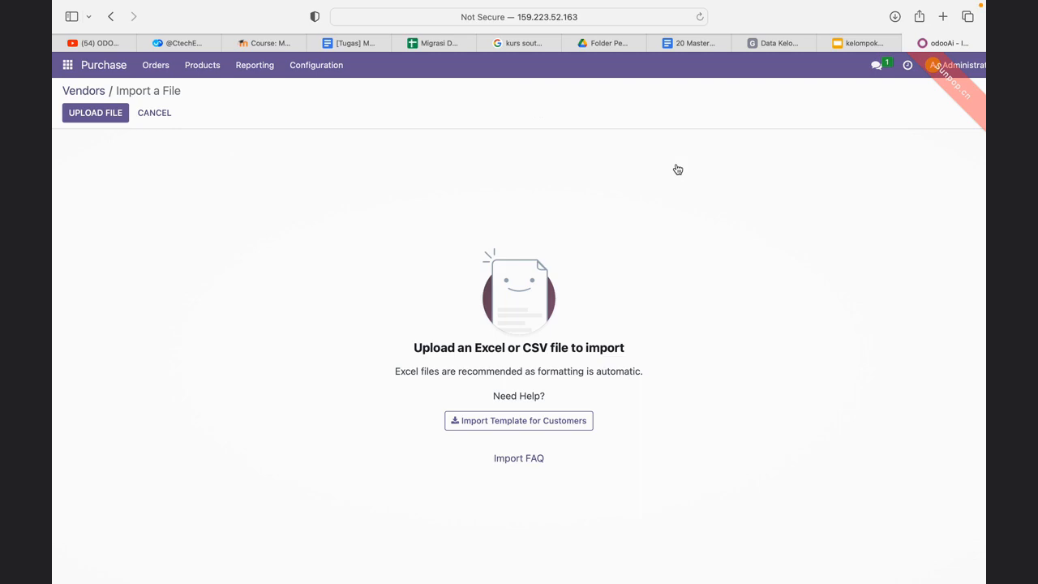
# - Upload Data Kelompok 20.xlsx from Downloads for the vendor import
pyautogui.click(94, 112)
pyautogui.click(431, 211)
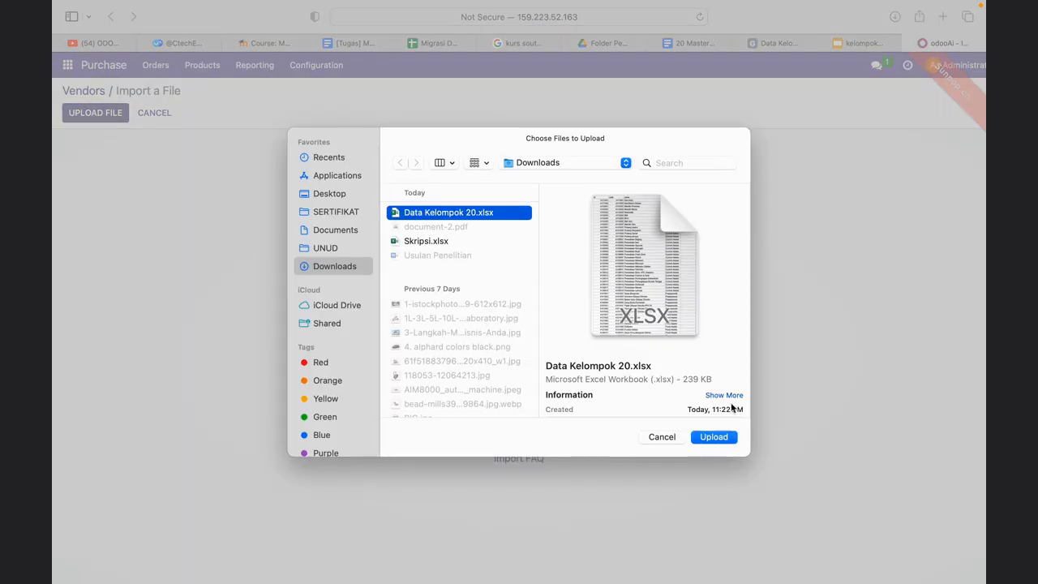
pyautogui.click(714, 436)
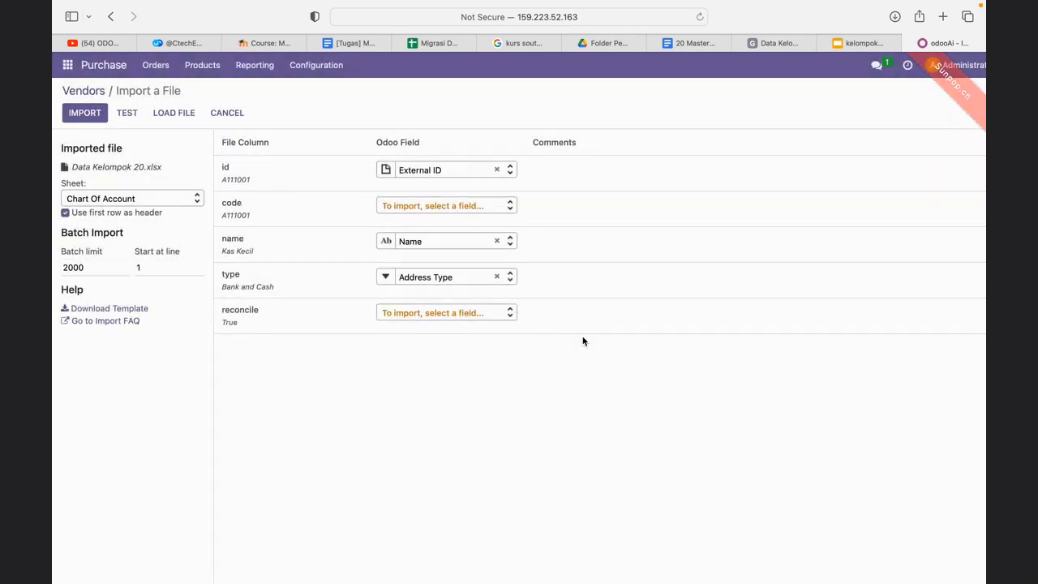
# - Choose the Vendor sheet for the vendor import, and test and import the records
pyautogui.click(170, 201)
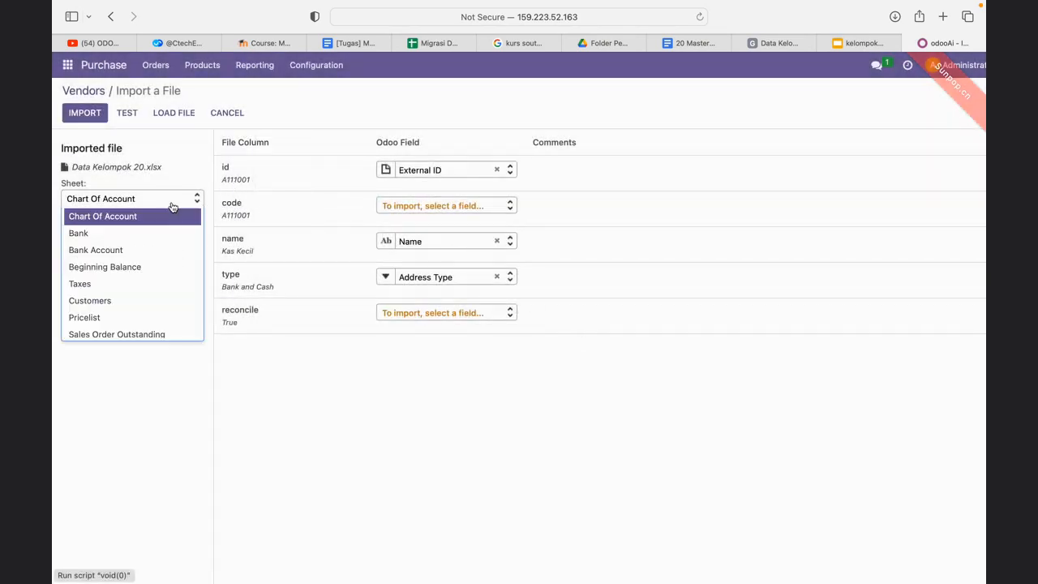
pyautogui.scroll(-3, 137, 281)
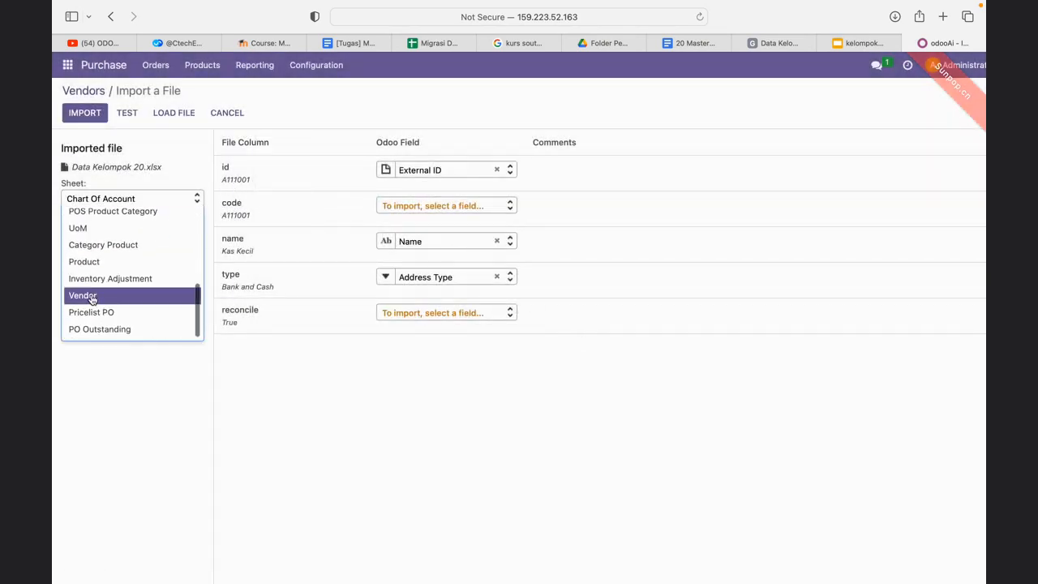
pyautogui.click(99, 296)
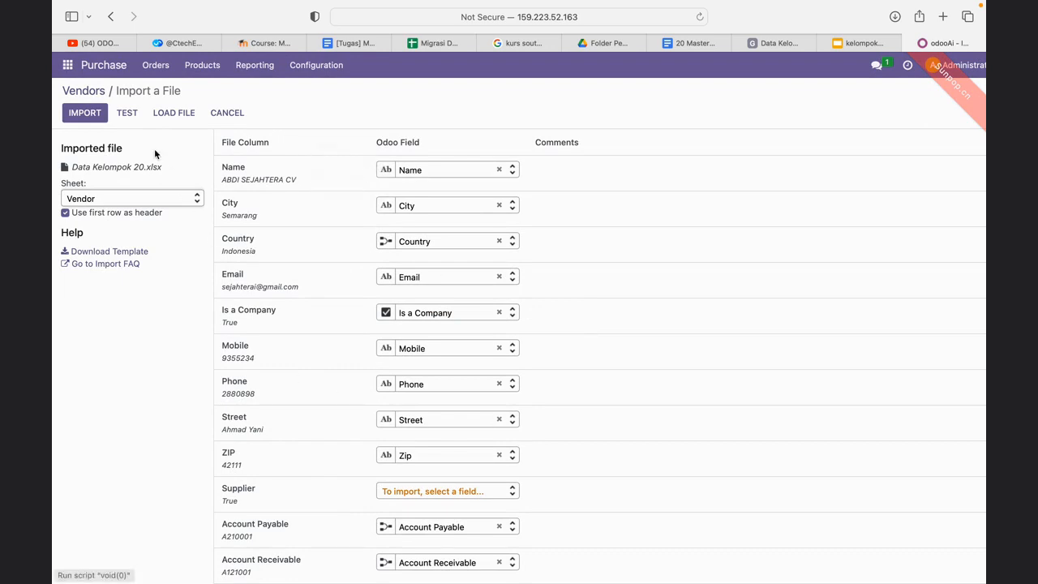
pyautogui.click(132, 116)
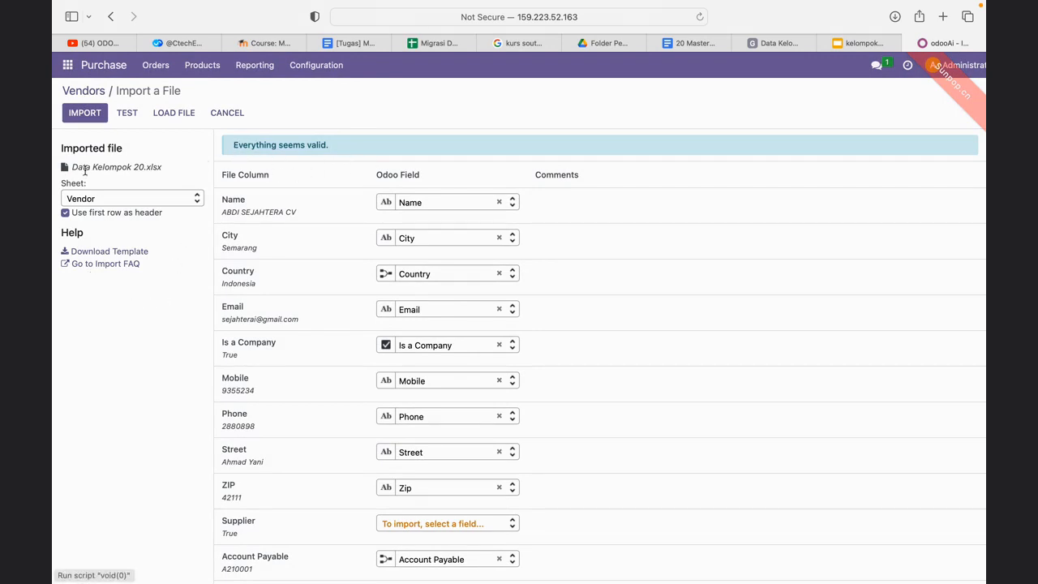
pyautogui.click(92, 117)
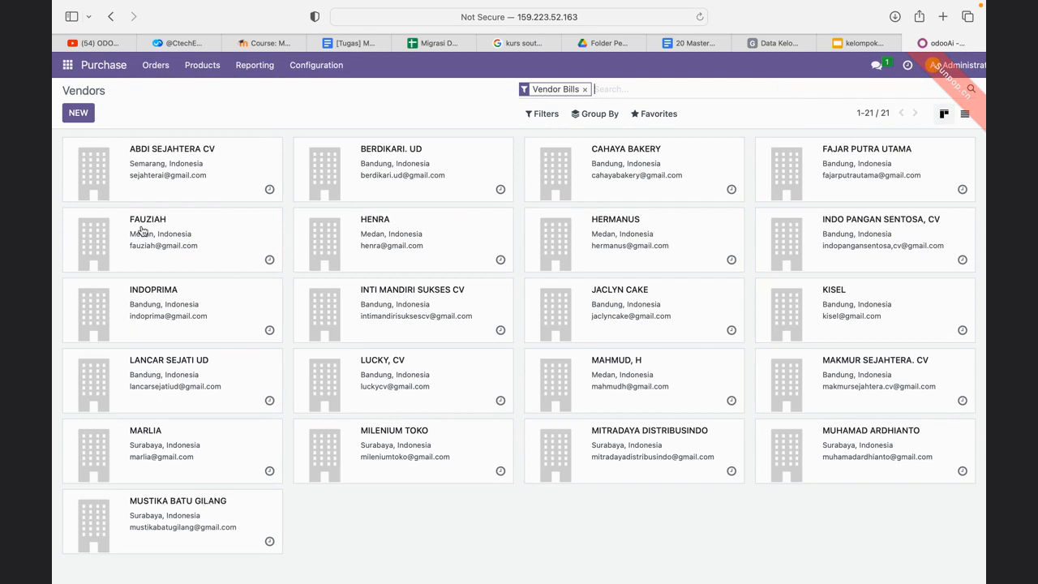
# - Open the vendor pricelists, start a record import for them and upload Data Kelompok 20.xlsx from Downloads
pyautogui.click(256, 70)
pyautogui.moveTo(314, 71)
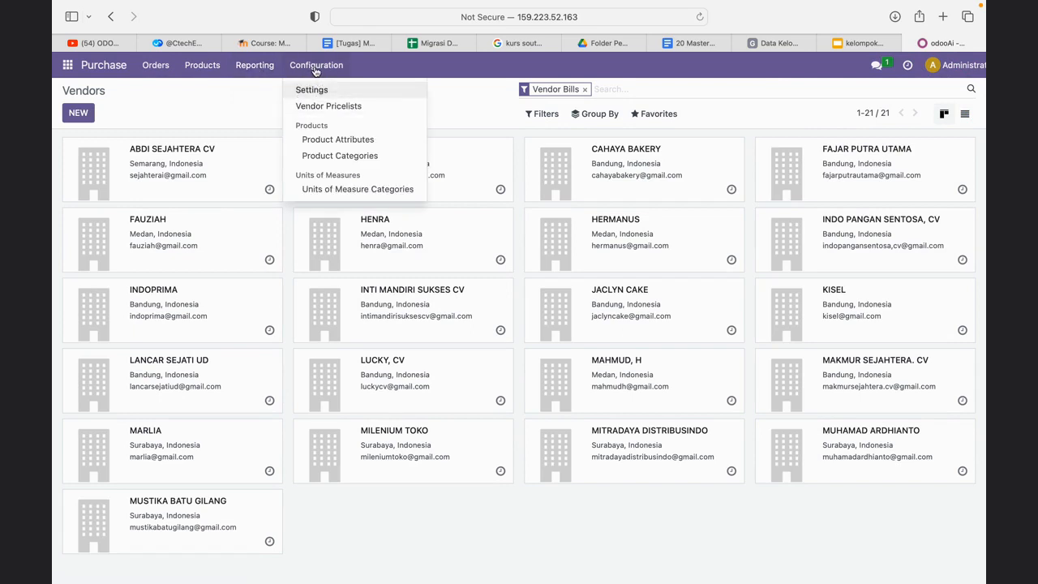
pyautogui.click(350, 115)
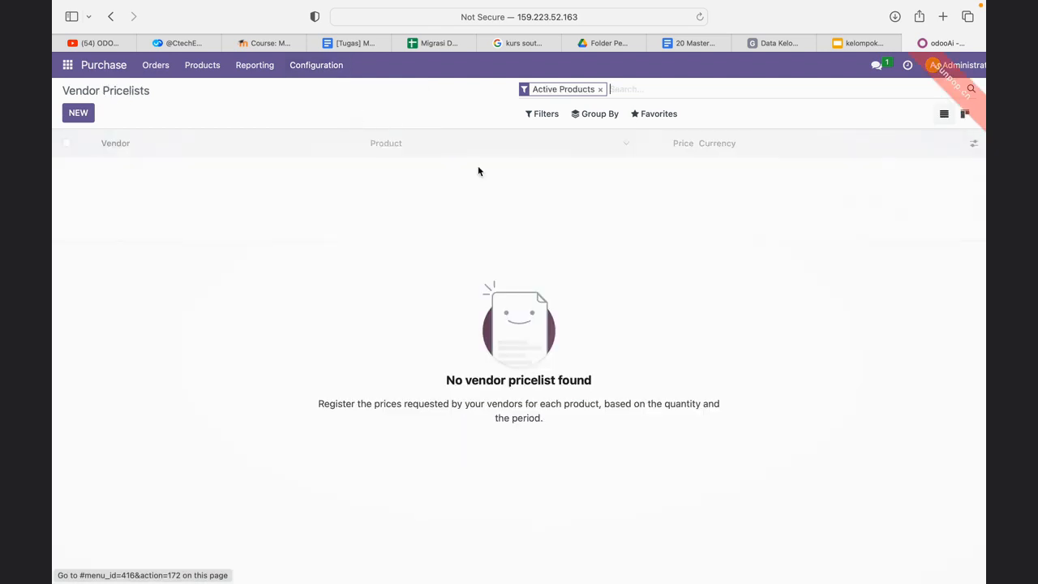
pyautogui.click(671, 116)
pyautogui.click(670, 170)
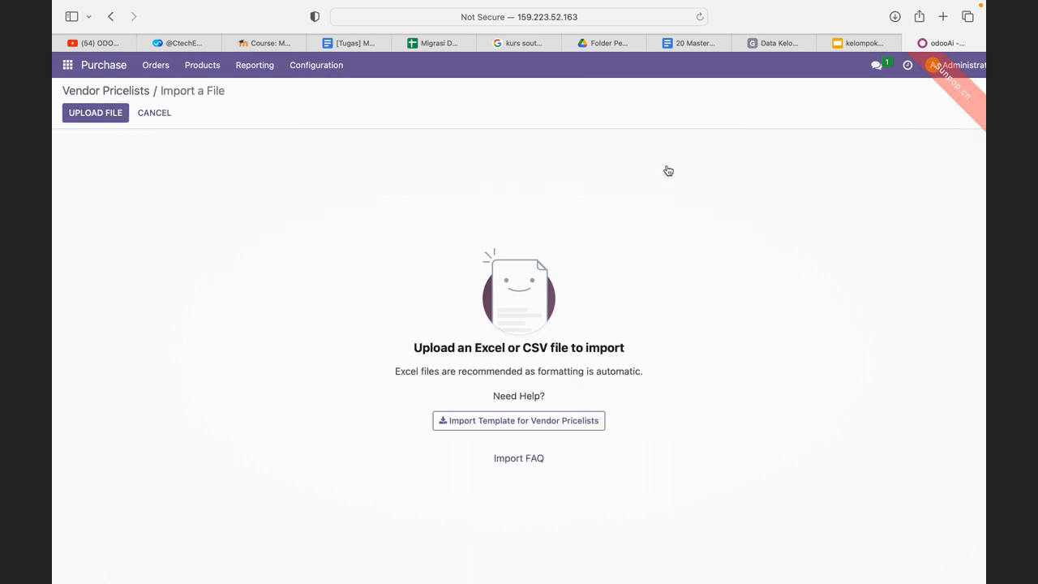
pyautogui.click(98, 114)
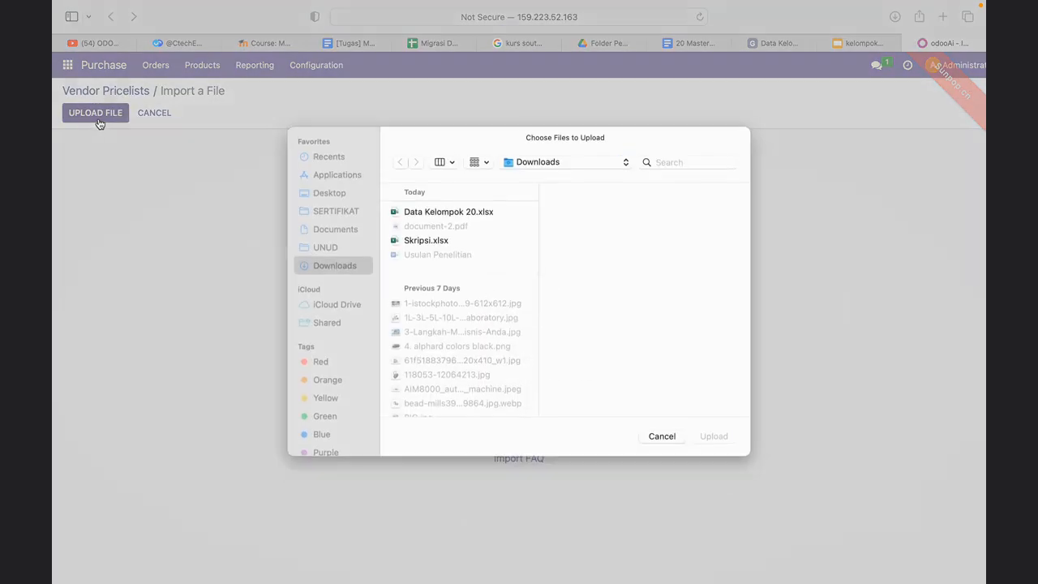
pyautogui.click(412, 212)
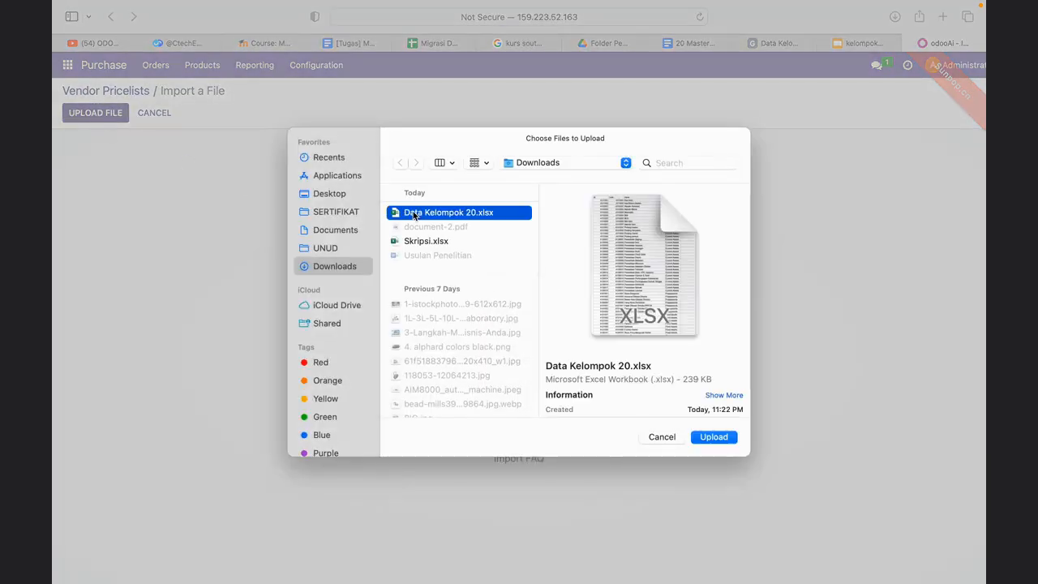
pyautogui.click(710, 443)
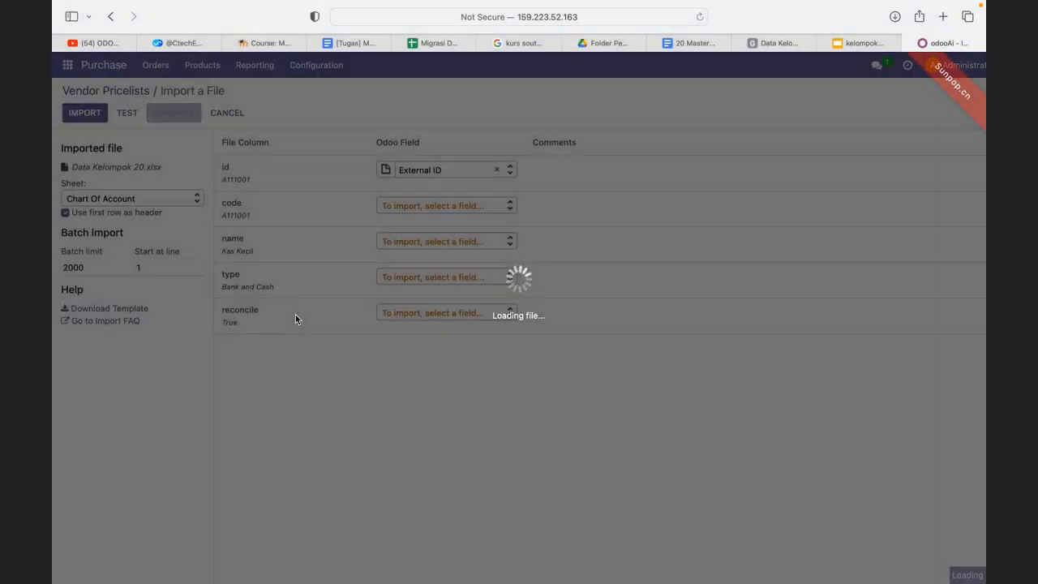
# - Choose the Pricelist PO sheet, map the Pricelist column to the Price field and test the vendor pricelist import
pyautogui.click(130, 197)
pyautogui.scroll(-5, 147, 264)
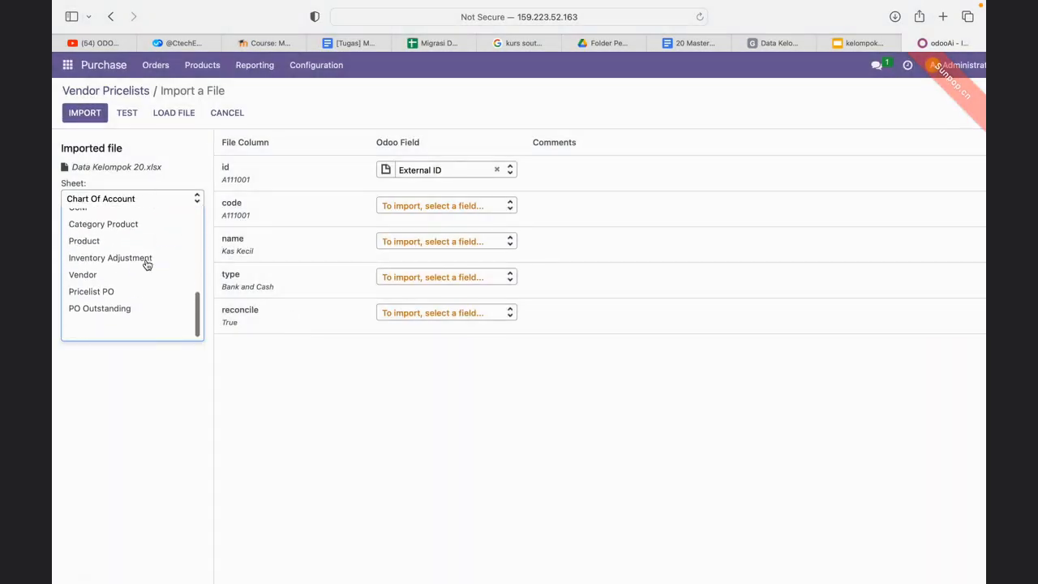
pyautogui.click(128, 311)
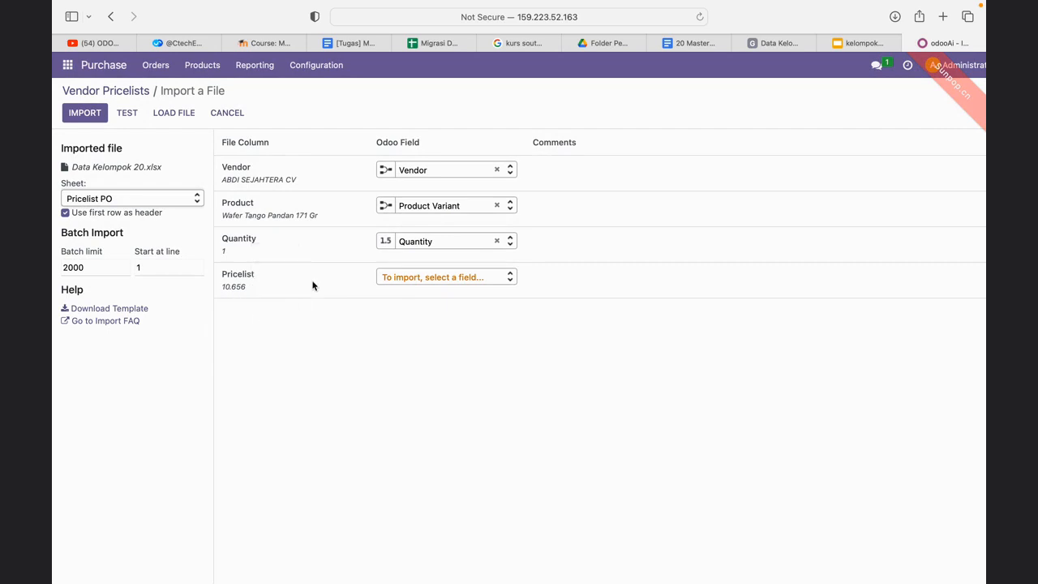
pyautogui.click(408, 276)
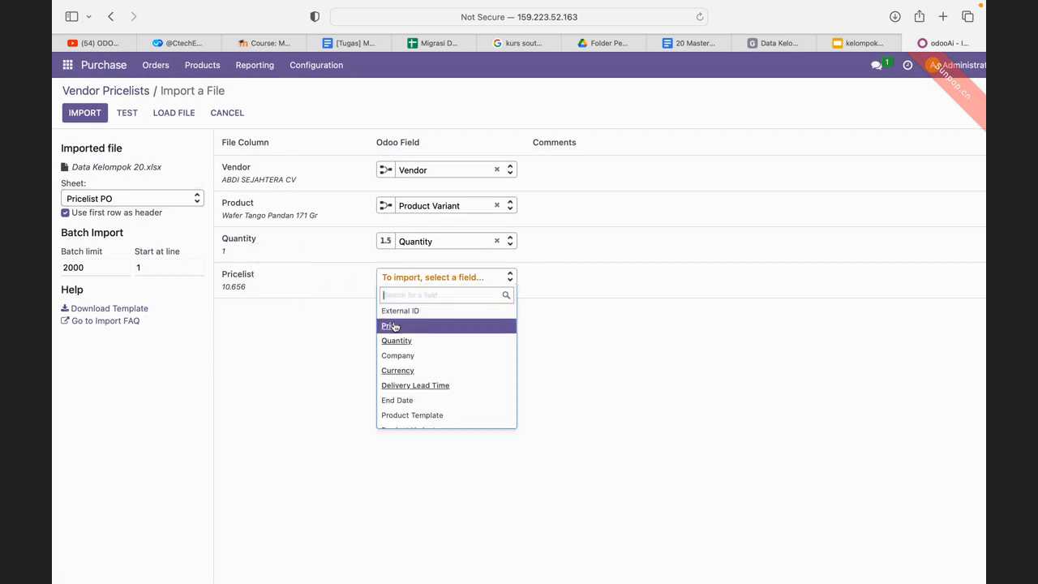
pyautogui.click(394, 326)
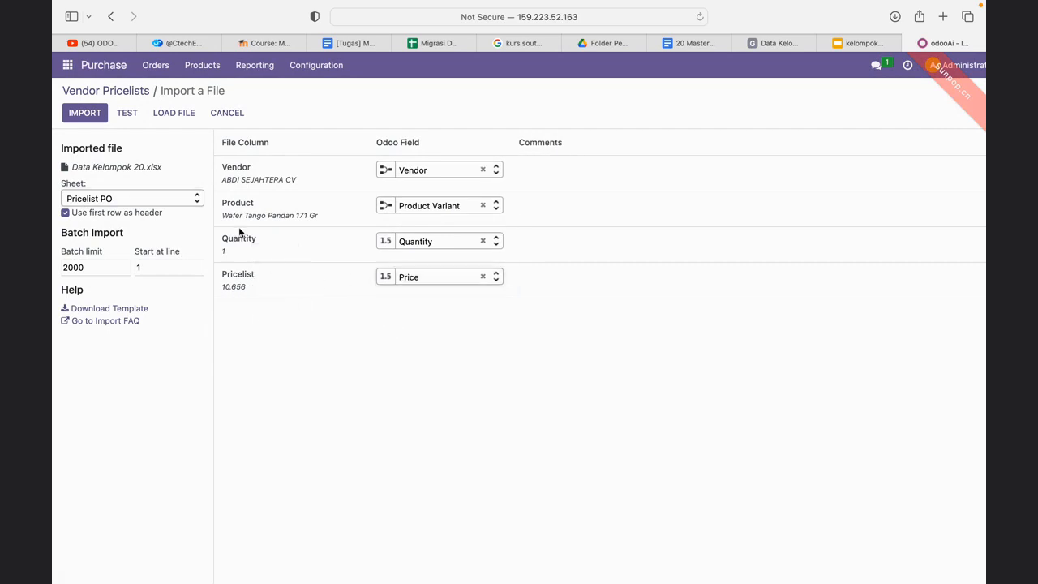
pyautogui.click(126, 115)
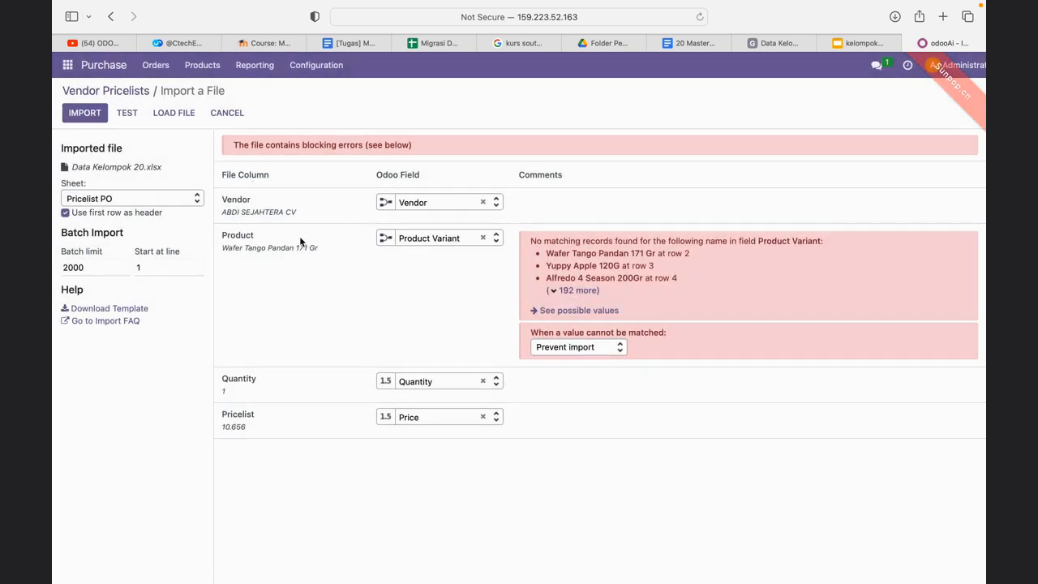
# - Map the Product column to the Vendor Product Name field, and test and import the vendor pricelist records
pyautogui.click(437, 238)
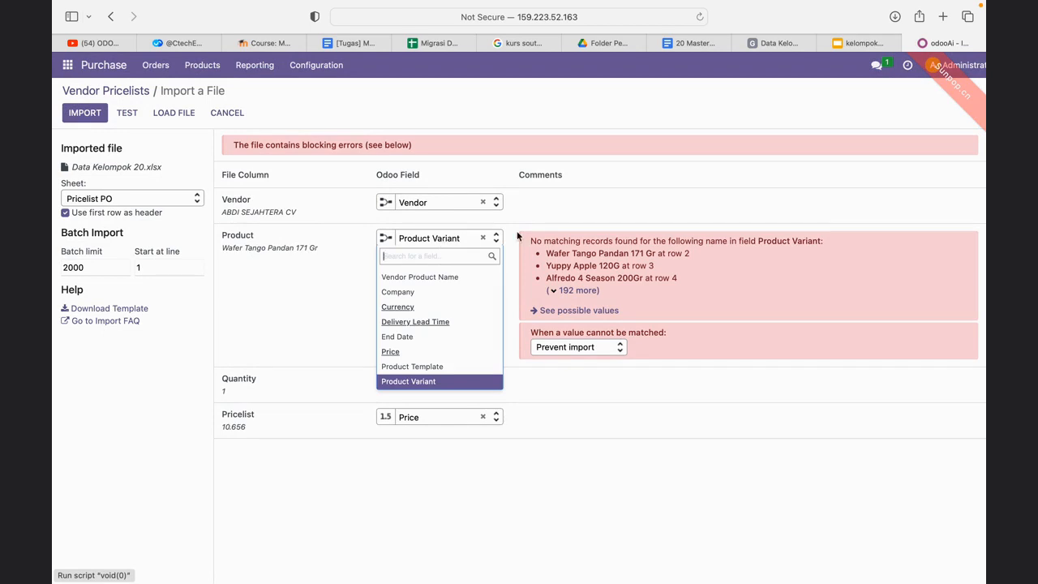
pyautogui.scroll(2, 469, 312)
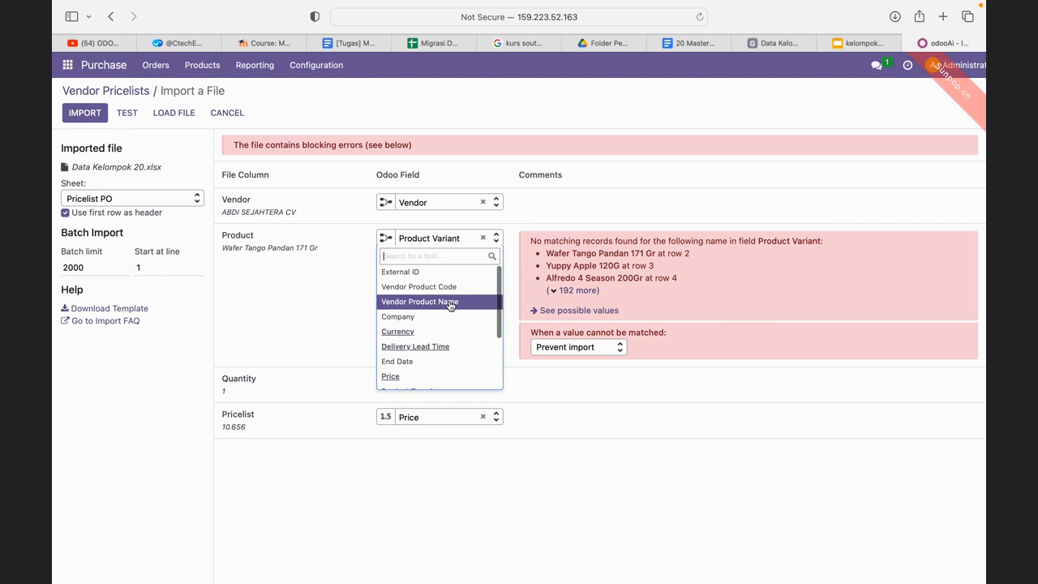
pyautogui.click(450, 306)
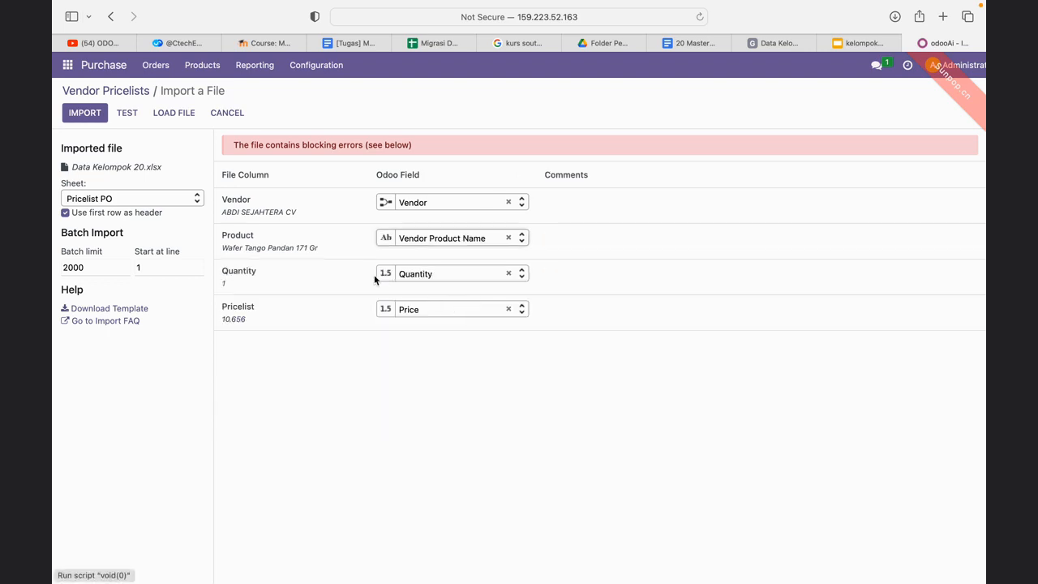
pyautogui.click(137, 120)
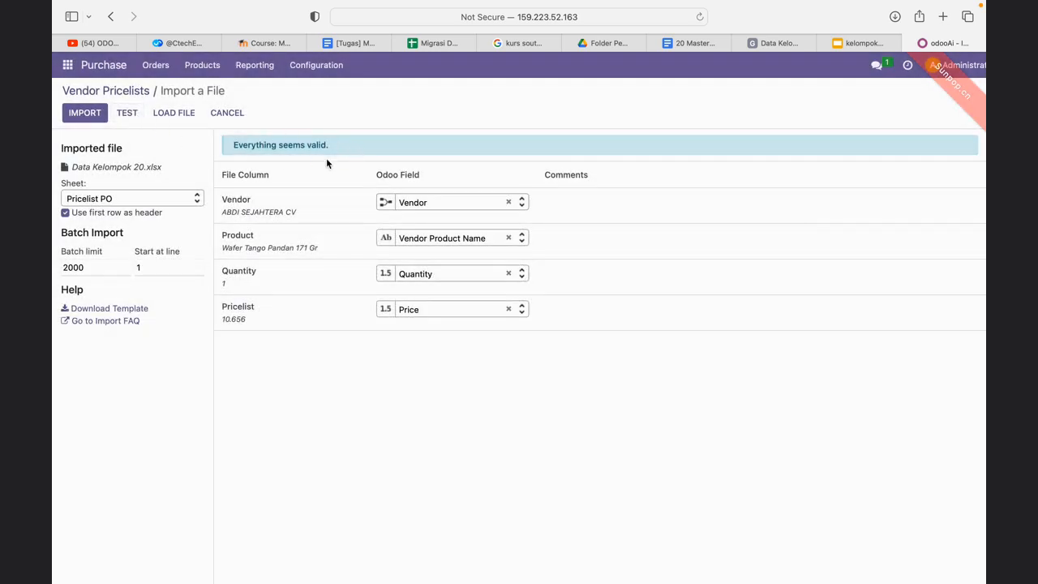
pyautogui.click(86, 116)
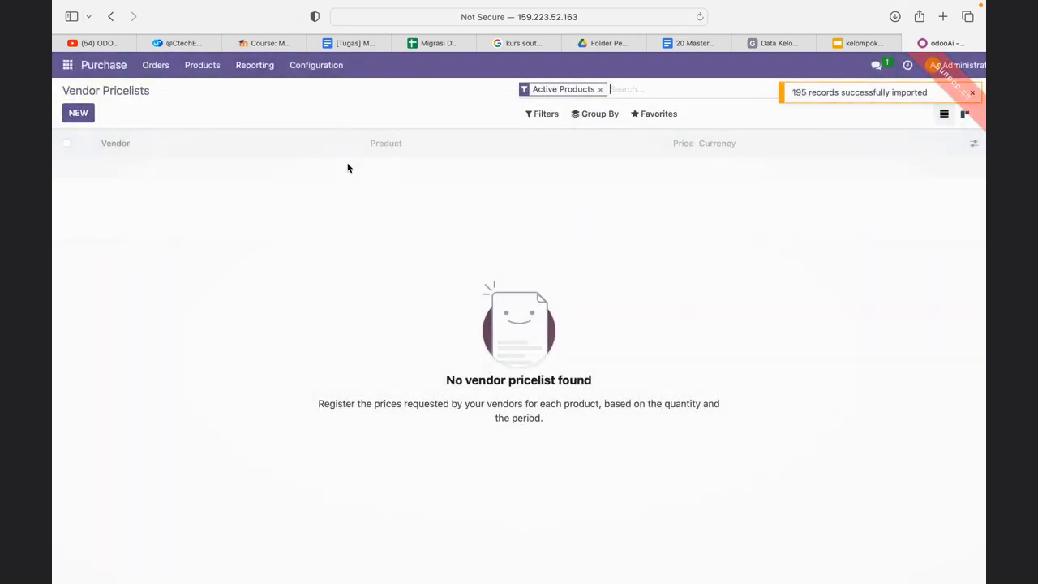
pyautogui.click(333, 74)
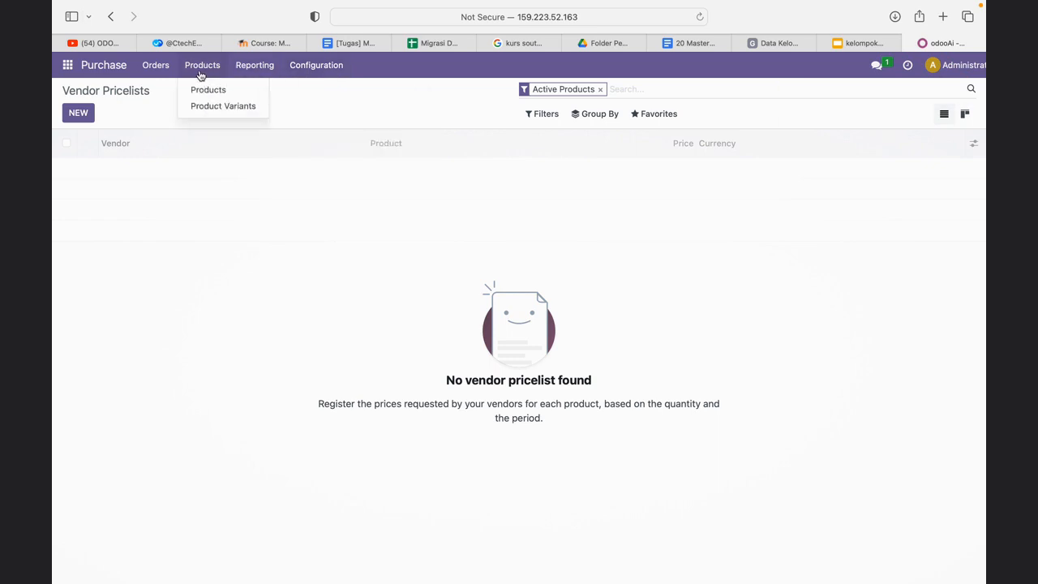
pyautogui.moveTo(151, 75)
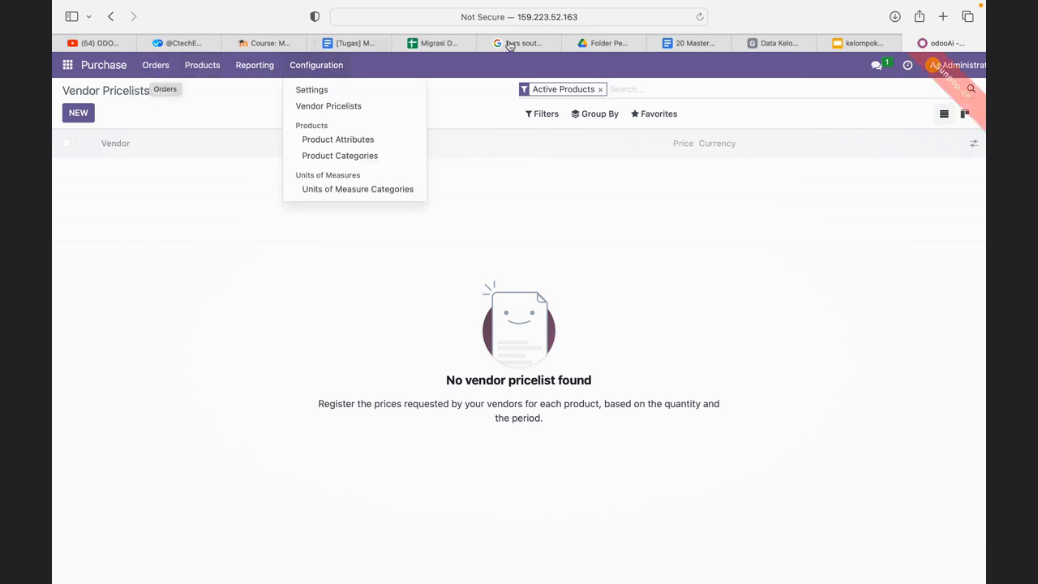
pyautogui.click(777, 43)
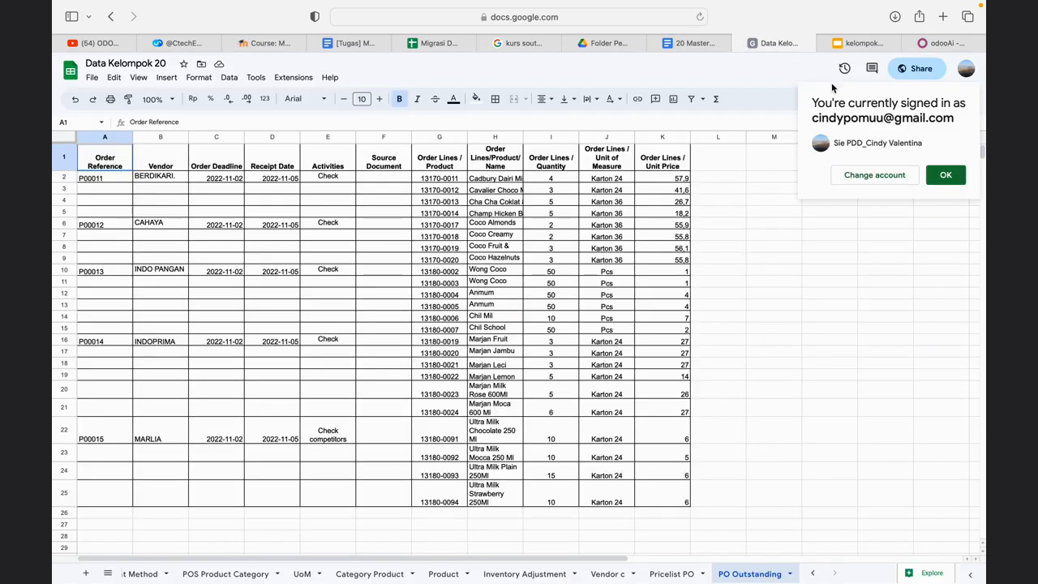
pyautogui.click(936, 43)
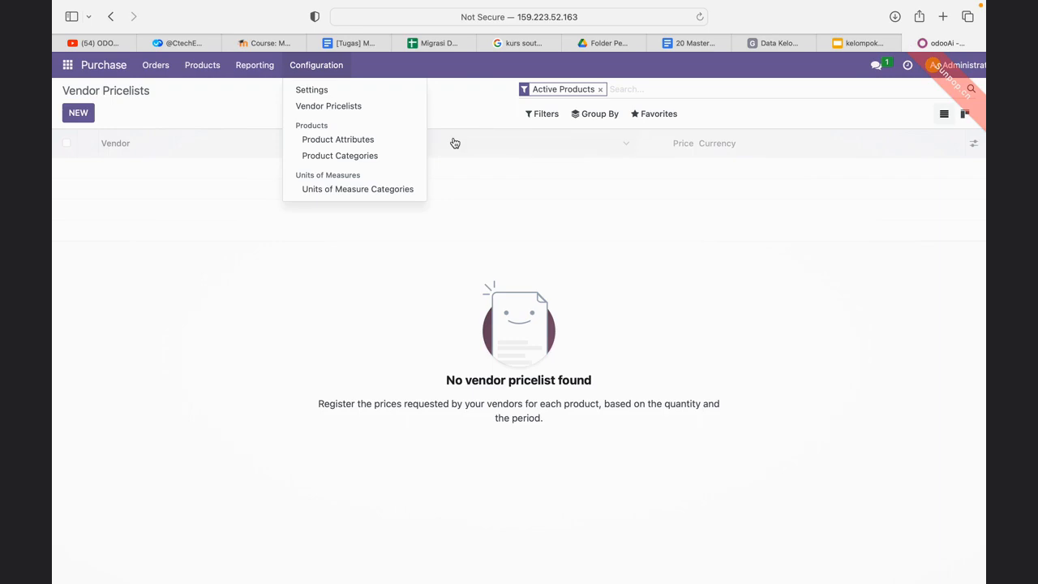
pyautogui.moveTo(274, 75)
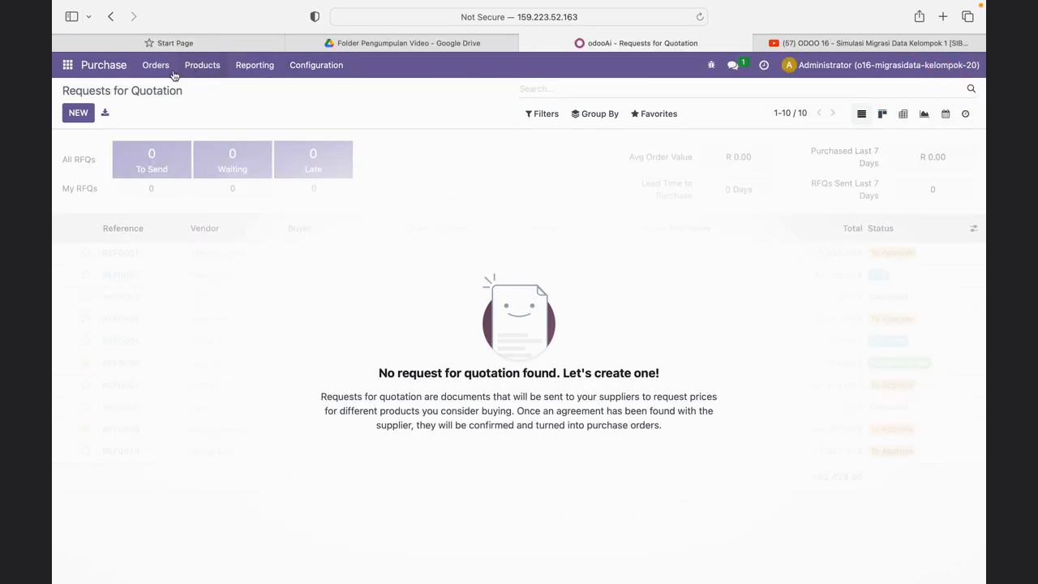
# - Open the purchase orders, start a record import for them and upload Data Kelompok 20.xlsx from Downloads
pyautogui.click(158, 69)
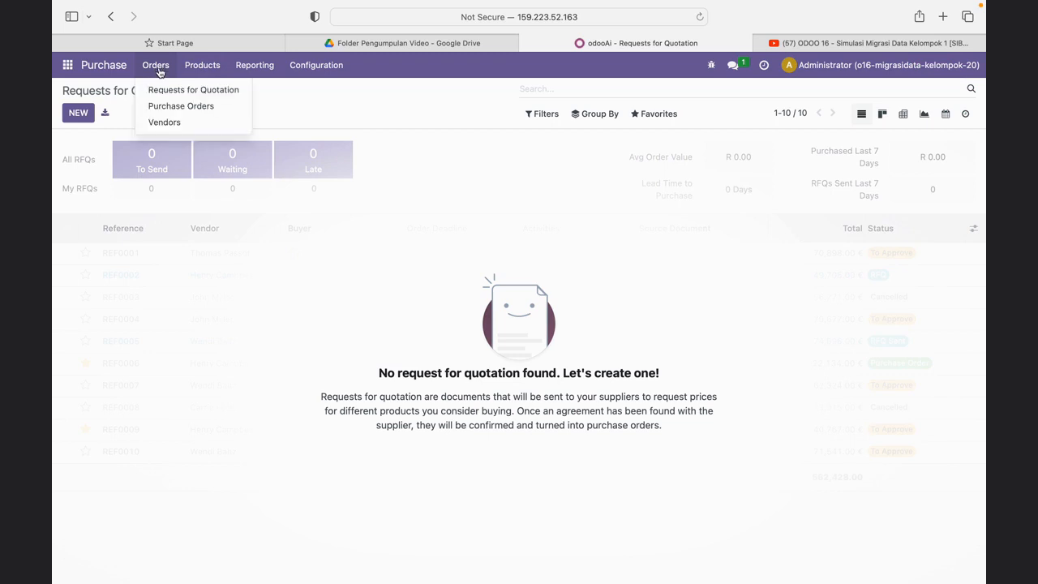
pyautogui.click(171, 107)
pyautogui.click(659, 114)
pyautogui.click(671, 162)
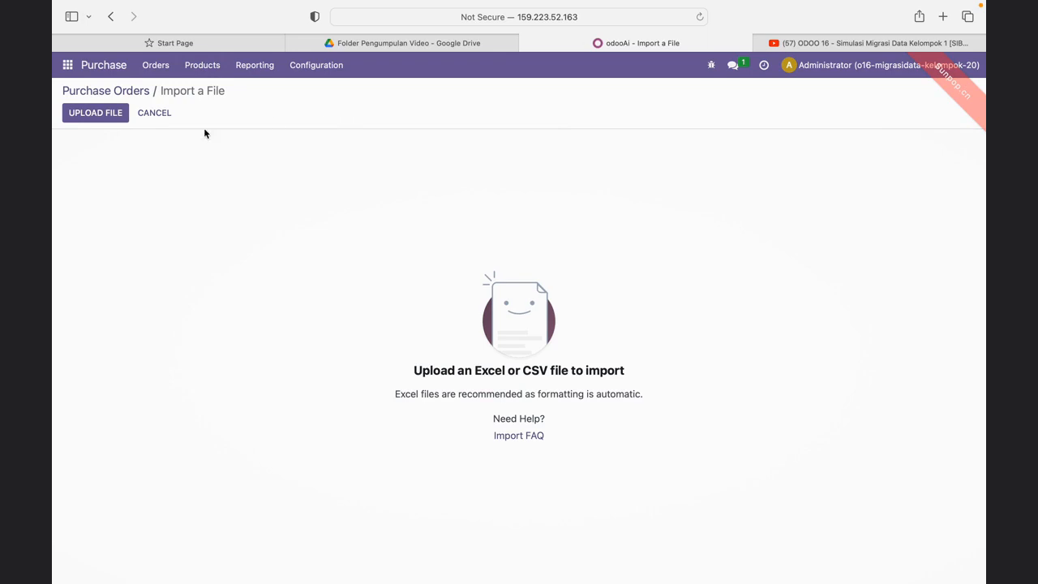
pyautogui.click(110, 117)
pyautogui.scroll(-2, 436, 329)
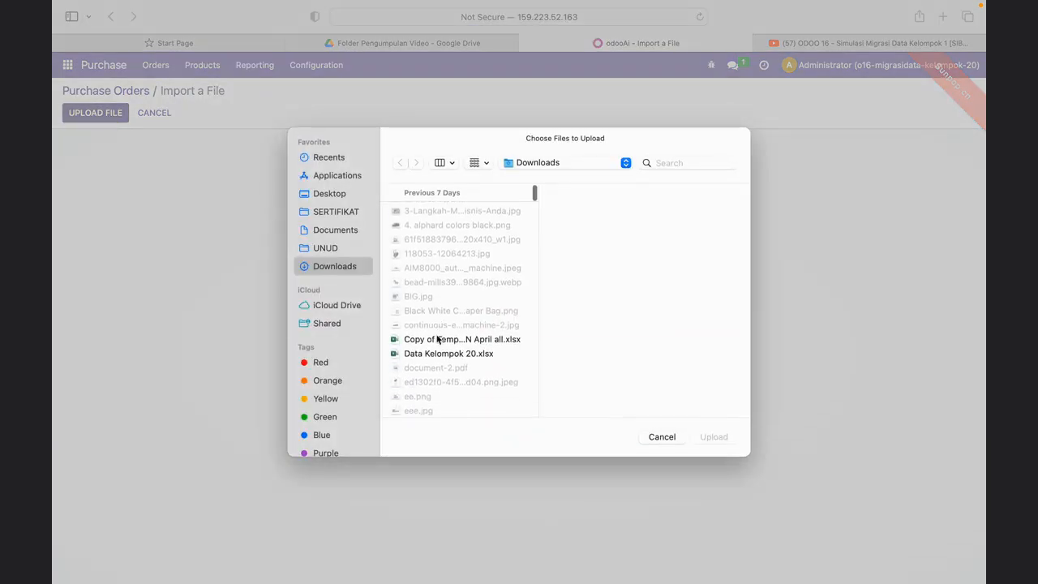
pyautogui.click(442, 353)
pyautogui.click(712, 434)
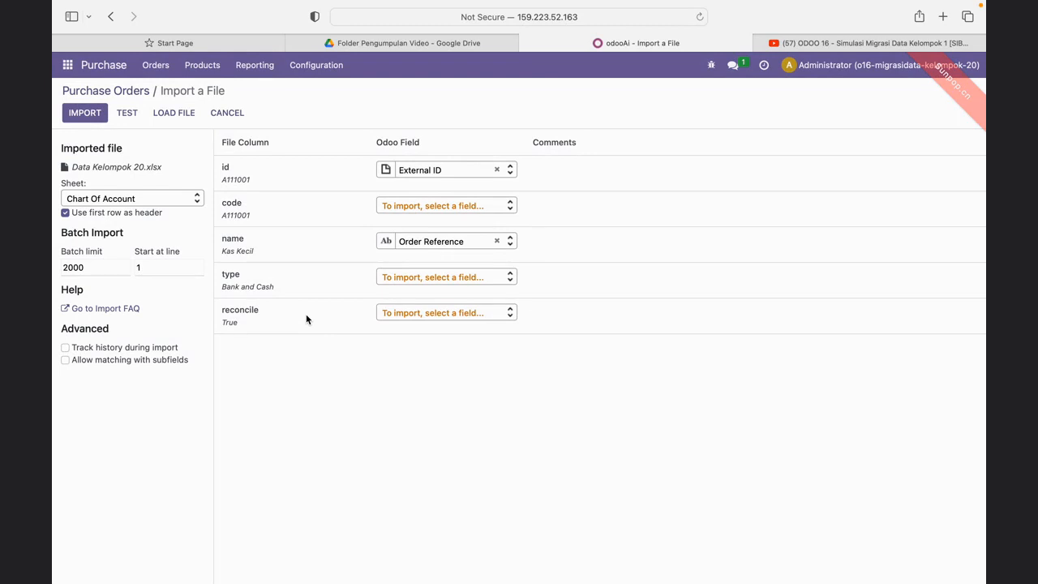
# - Test and import the purchase orders from the PO Outstanding sheet, with the Activities column's field mapping cleared
pyautogui.click(175, 199)
pyautogui.scroll(-5, 178, 321)
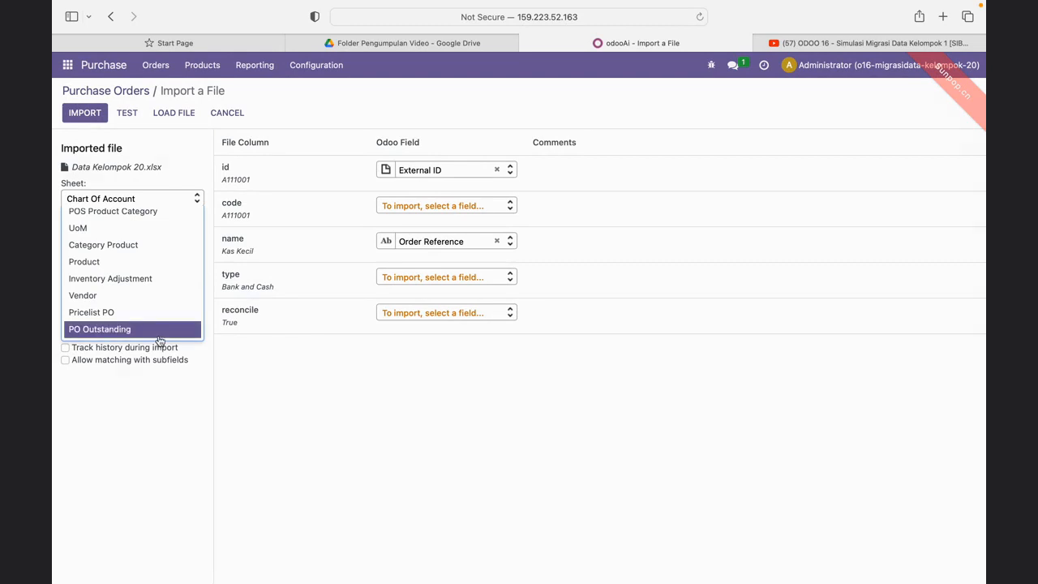
pyautogui.click(159, 334)
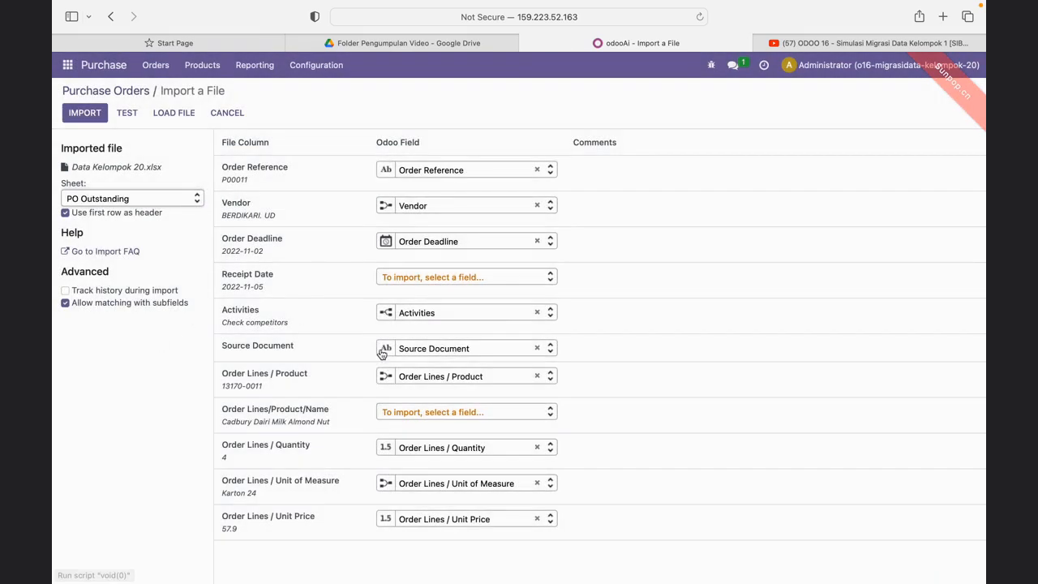
pyautogui.click(537, 314)
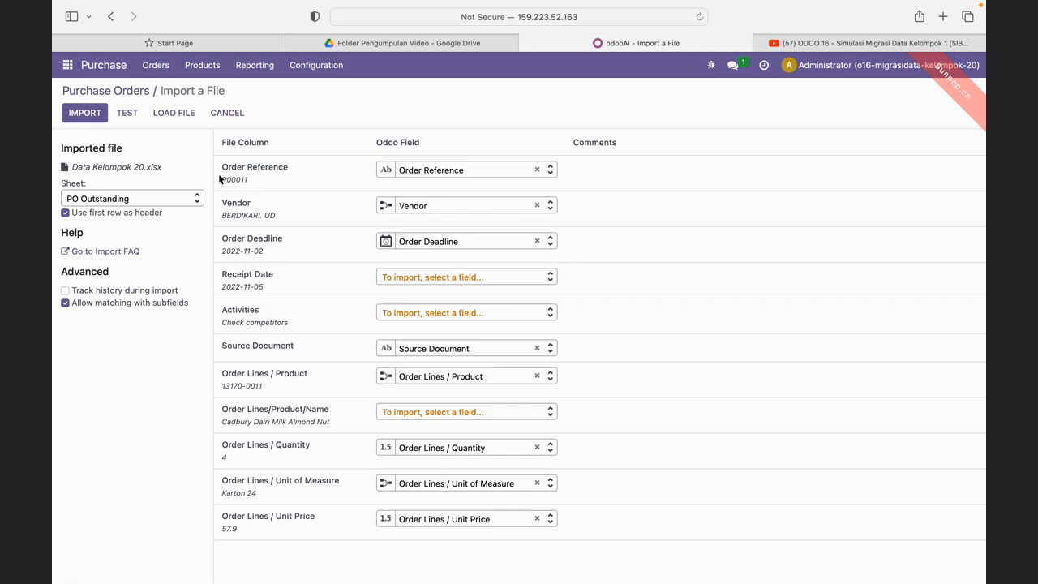
pyautogui.click(130, 116)
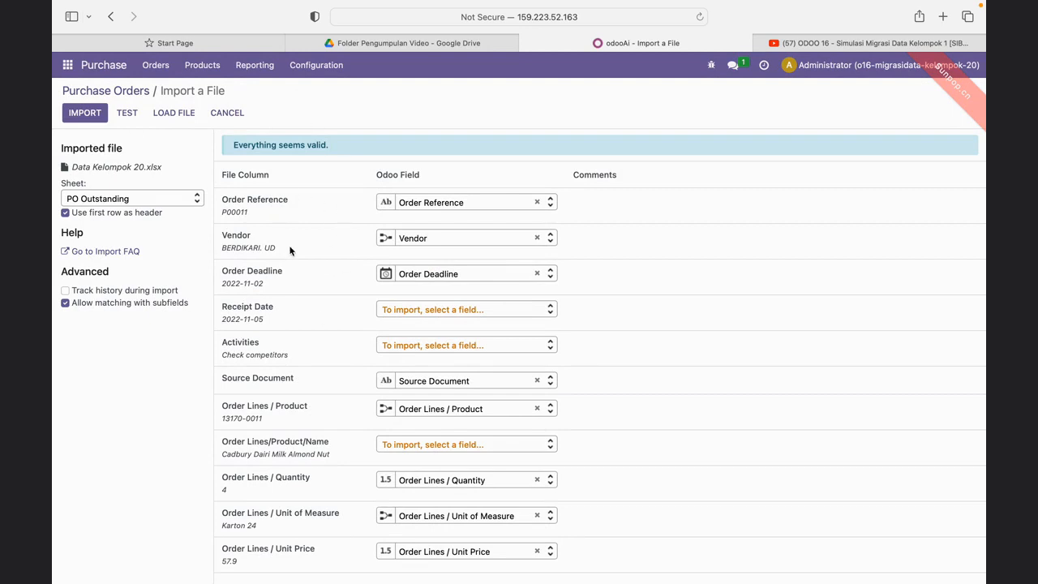
pyautogui.click(99, 120)
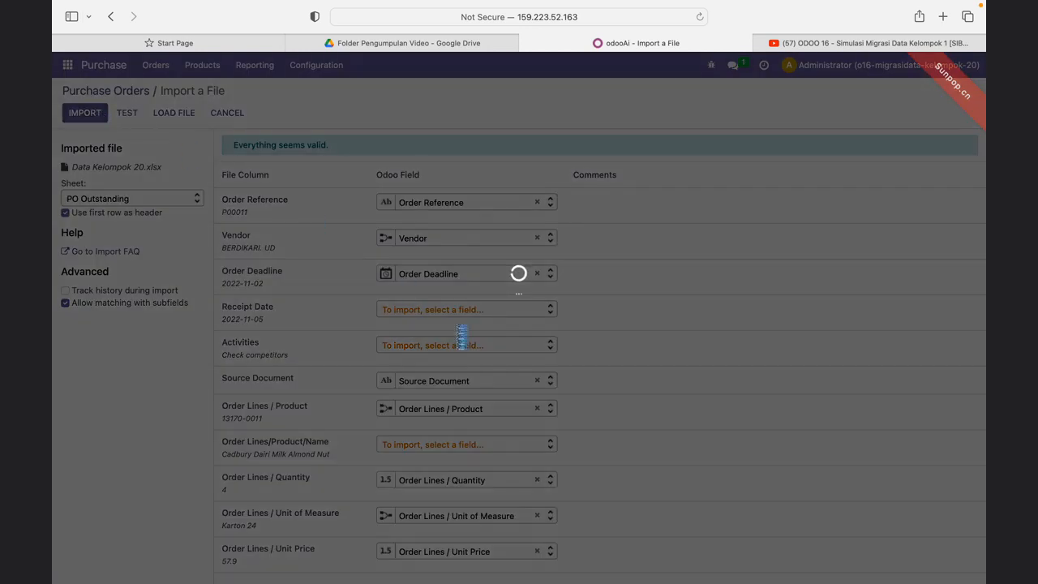